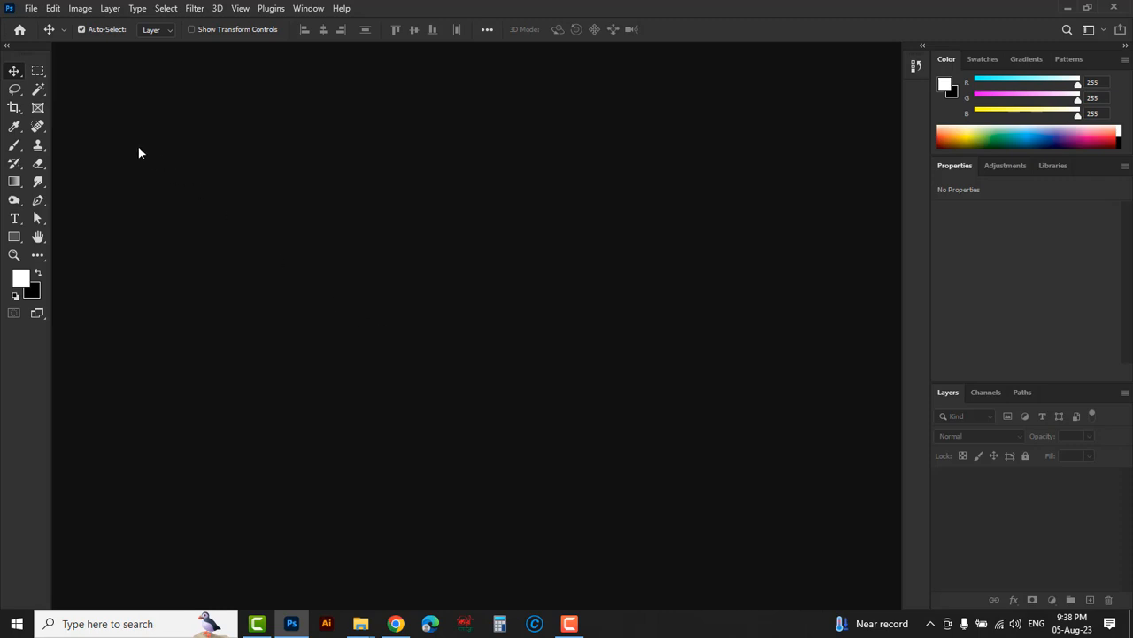
{"action": "left_click", "coordinate": [15, 90]}
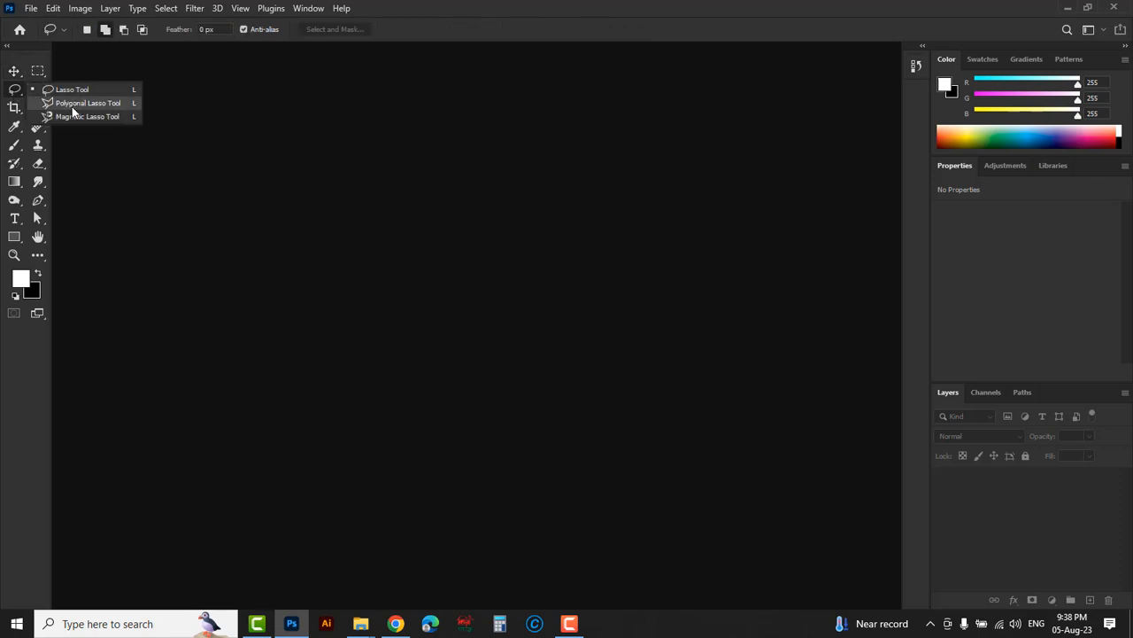
{"action": "left_click", "coordinate": [99, 117]}
{"action": "left_click", "coordinate": [38, 89]}
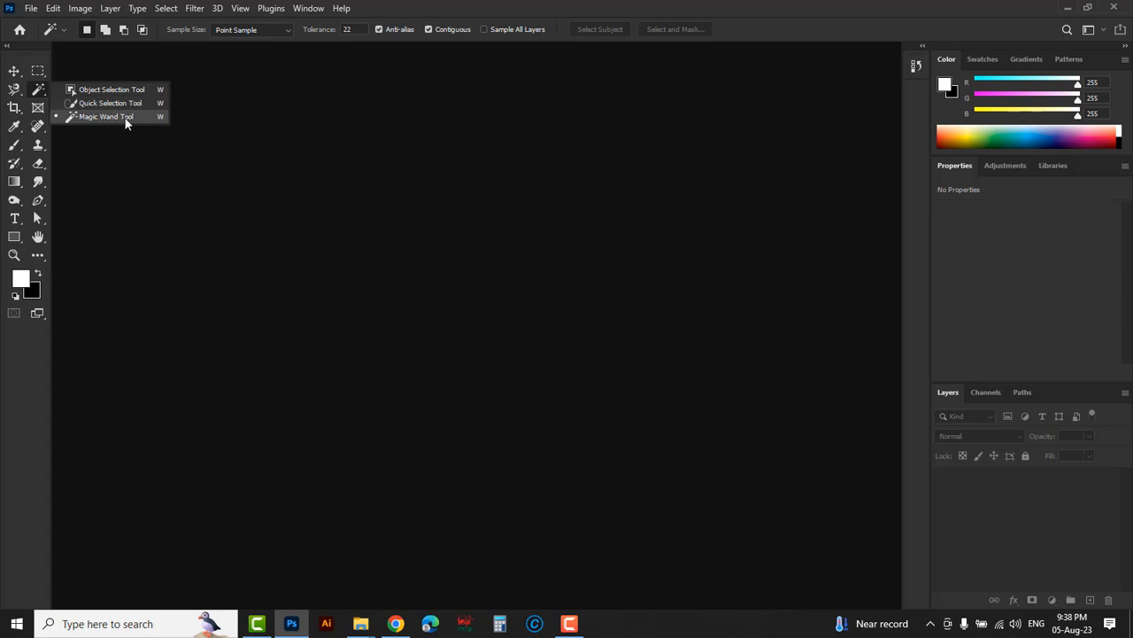
{"action": "left_click", "coordinate": [126, 119]}
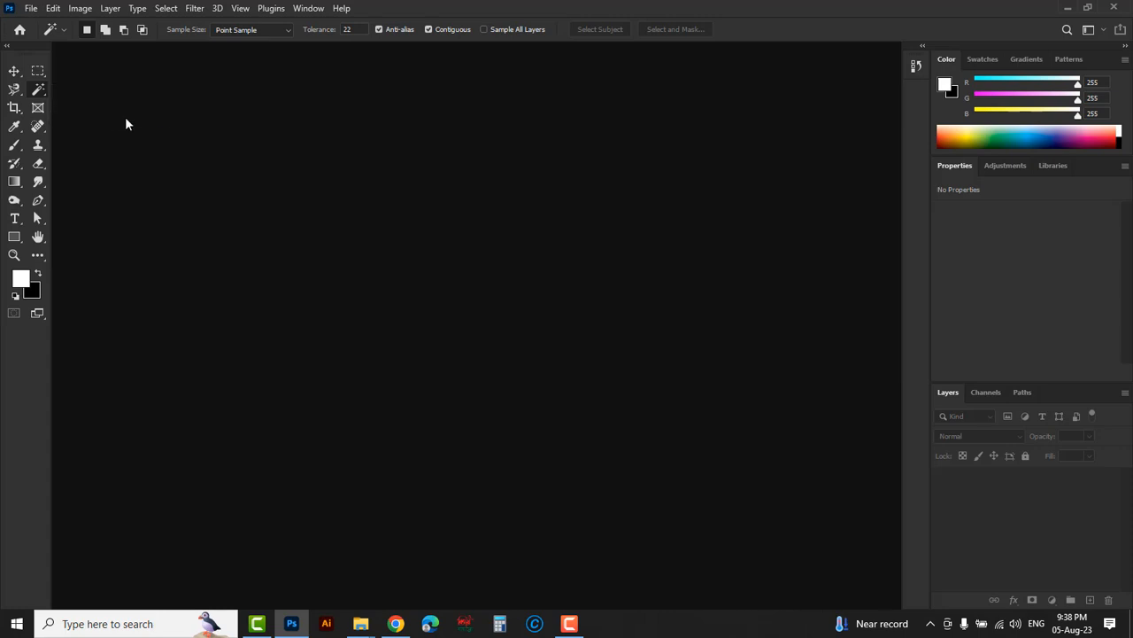
{"action": "left_click", "coordinate": [15, 91]}
{"action": "right_click", "coordinate": [15, 92]}
{"action": "left_click", "coordinate": [78, 92]}
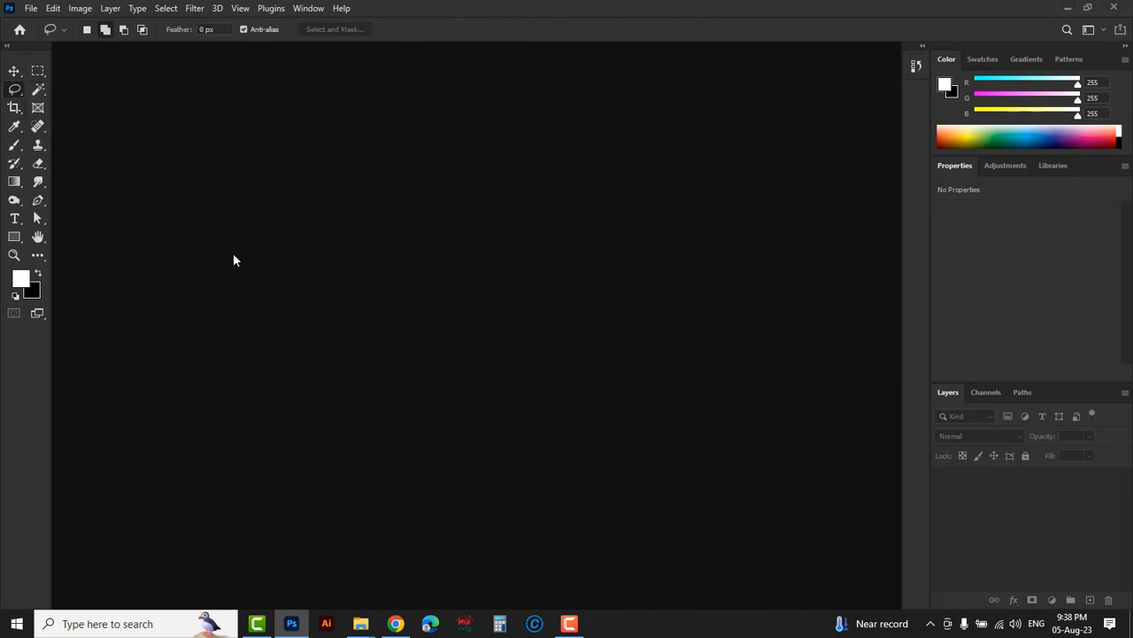
Create a new 1920 × 1080 px artboard document at 72 ppi with transparent background contents from the recent custom preset.
{"action": "left_click", "coordinate": [32, 8]}
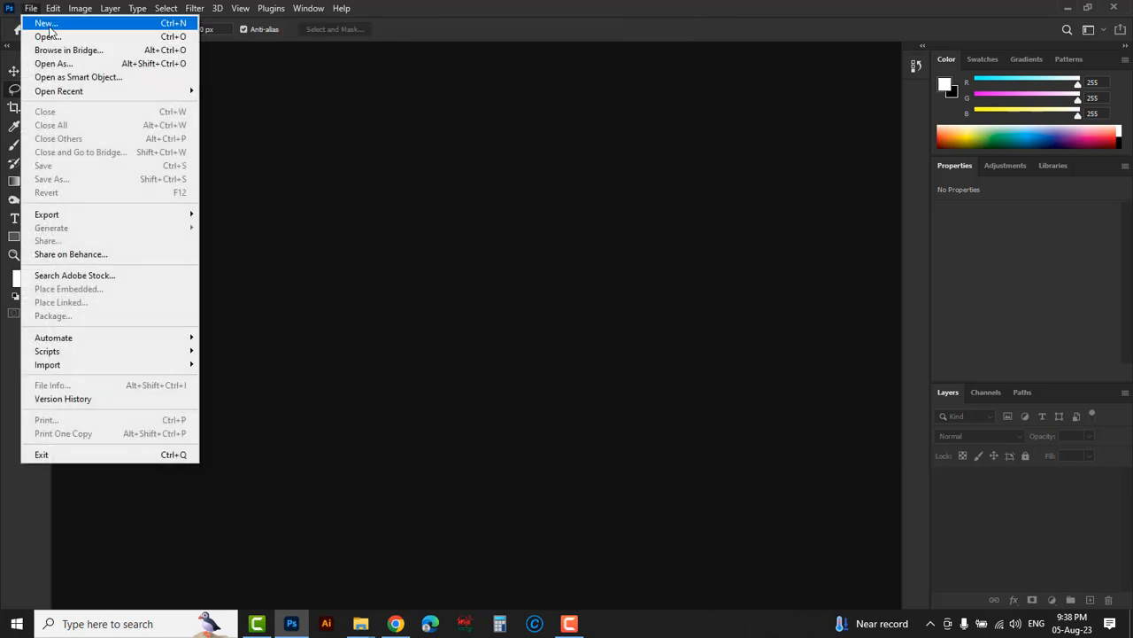
{"action": "left_click", "coordinate": [49, 27]}
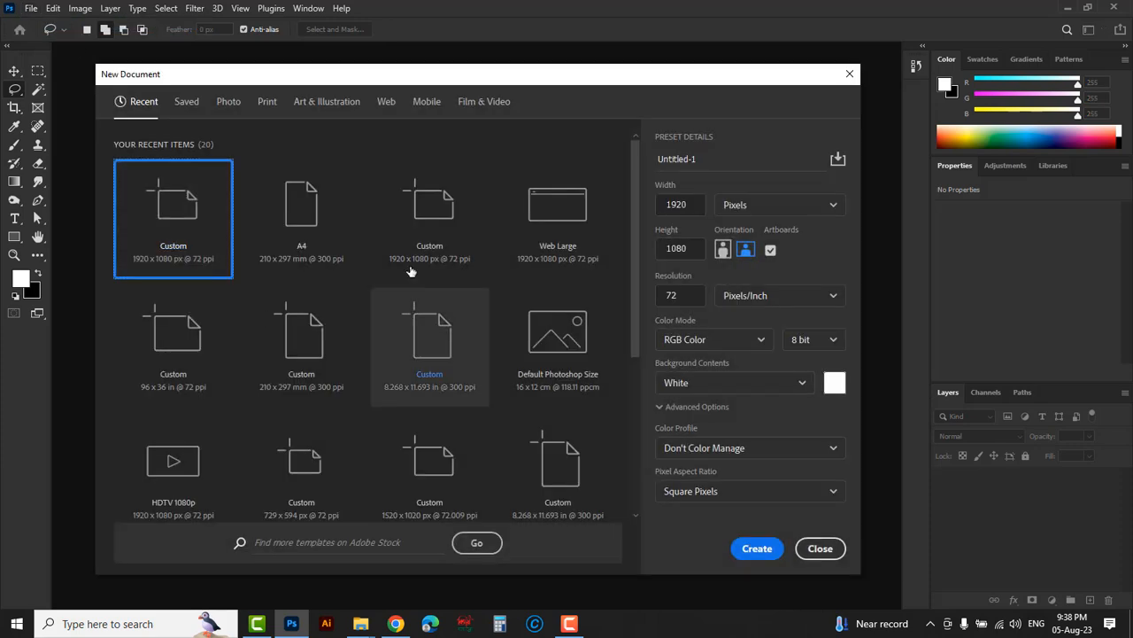
{"action": "left_click", "coordinate": [431, 217]}
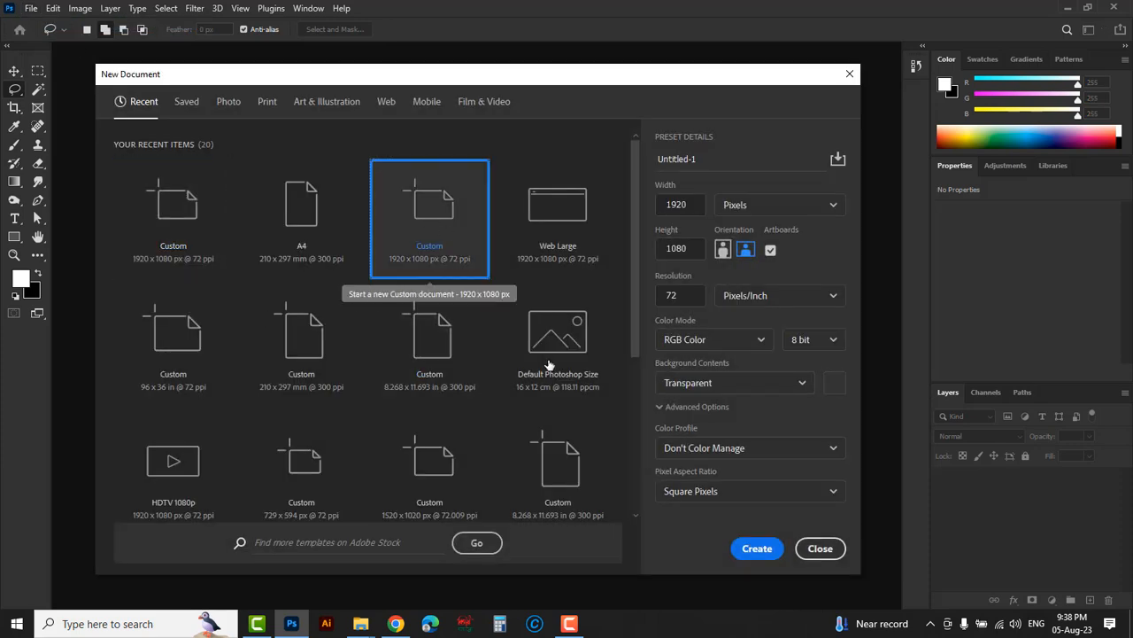
{"action": "left_click", "coordinate": [758, 551]}
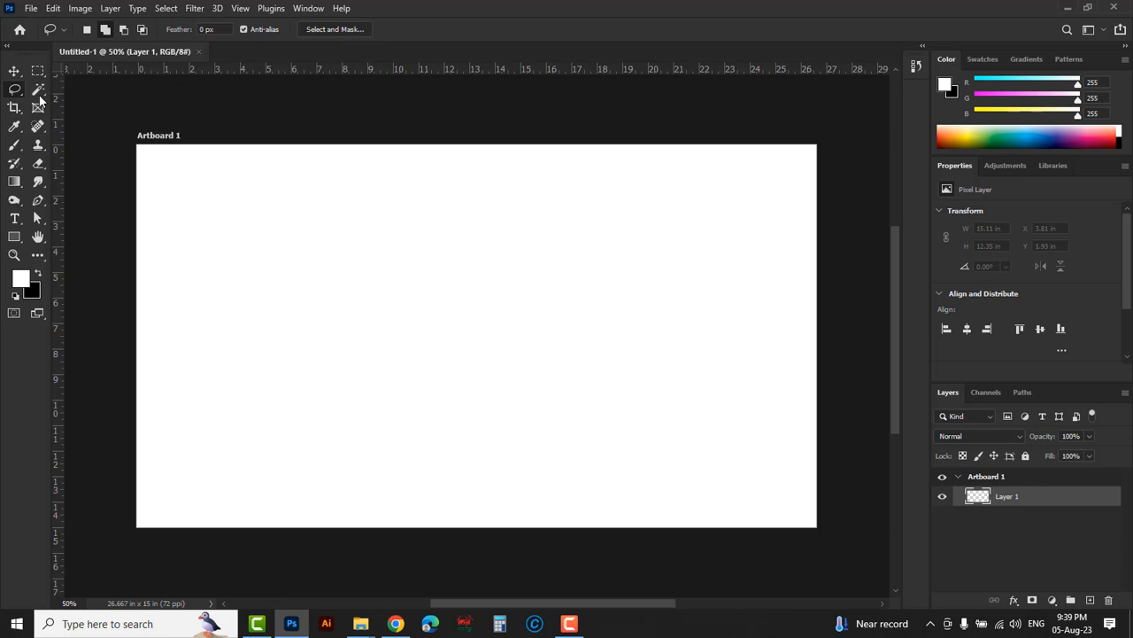
Outline two separate freehand Lasso selections side by side on the artboard in add-to-selection mode.
{"action": "right_click", "coordinate": [18, 94]}
{"action": "left_click", "coordinate": [74, 94]}
{"action": "mouse_move", "coordinate": [367, 242]}
{"action": "left_mouse_down"}
{"action": "mouse_move", "coordinate": [316, 199]}
{"action": "mouse_move", "coordinate": [219, 245]}
{"action": "mouse_move", "coordinate": [239, 408]}
{"action": "mouse_move", "coordinate": [372, 451]}
{"action": "mouse_move", "coordinate": [430, 303]}
{"action": "mouse_move", "coordinate": [379, 247]}
{"action": "left_mouse_up"}
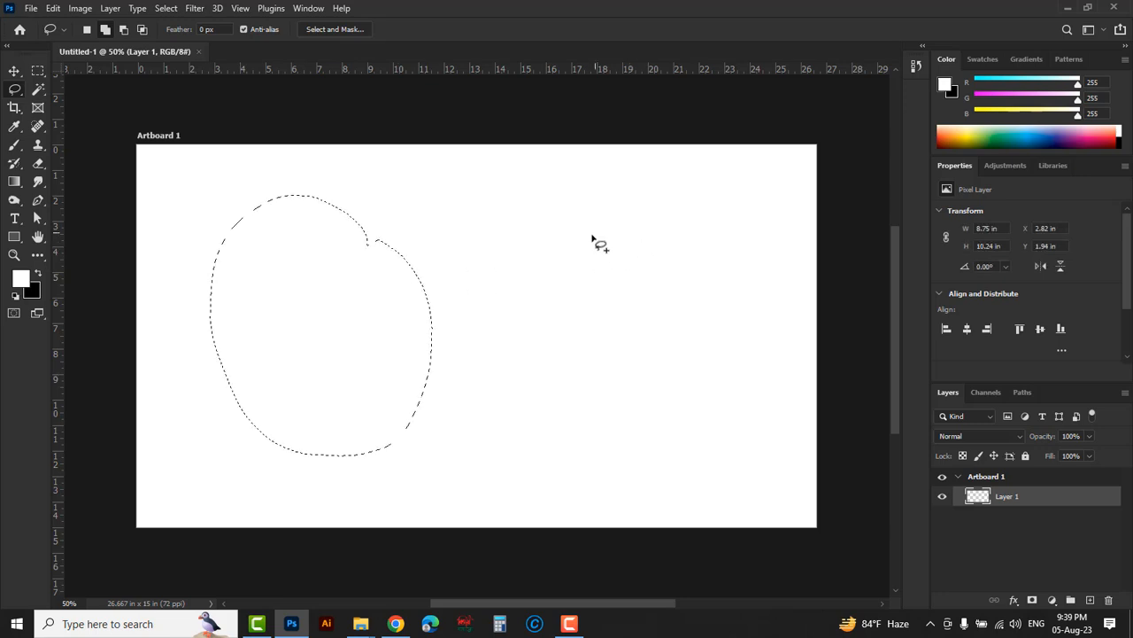
{"action": "mouse_move", "coordinate": [541, 221]}
{"action": "left_mouse_down"}
{"action": "mouse_move", "coordinate": [628, 269]}
{"action": "mouse_move", "coordinate": [757, 228]}
{"action": "mouse_move", "coordinate": [782, 399]}
{"action": "mouse_move", "coordinate": [635, 539]}
{"action": "mouse_move", "coordinate": [494, 361]}
{"action": "mouse_move", "coordinate": [507, 205]}
{"action": "mouse_move", "coordinate": [539, 223]}
{"action": "left_mouse_up"}
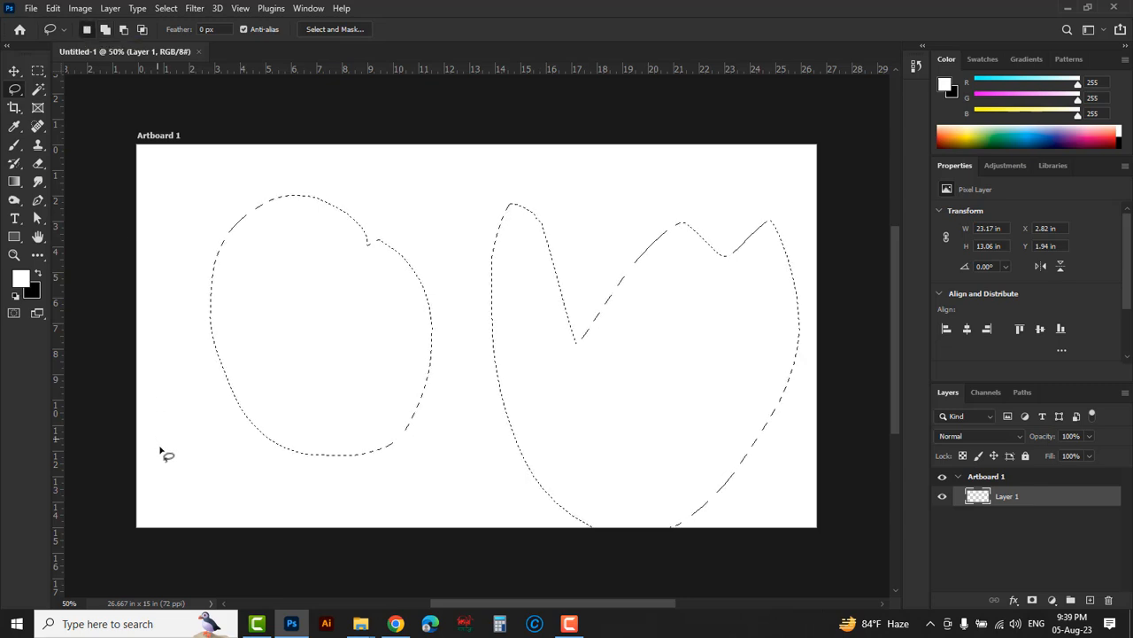
Replace the selection with a single freehand Lasso shape about 13.4 × 10.7 in, using new-selection mode.
{"action": "mouse_move", "coordinate": [180, 423]}
{"action": "left_mouse_down"}
{"action": "mouse_move", "coordinate": [174, 493]}
{"action": "mouse_move", "coordinate": [276, 490]}
{"action": "mouse_move", "coordinate": [333, 375]}
{"action": "mouse_move", "coordinate": [259, 256]}
{"action": "mouse_move", "coordinate": [229, 264]}
{"action": "mouse_move", "coordinate": [177, 363]}
{"action": "left_mouse_up"}
{"action": "mouse_move", "coordinate": [501, 213]}
{"action": "left_mouse_down"}
{"action": "mouse_move", "coordinate": [417, 416]}
{"action": "mouse_move", "coordinate": [631, 420]}
{"action": "mouse_move", "coordinate": [680, 467]}
{"action": "mouse_move", "coordinate": [754, 230]}
{"action": "mouse_move", "coordinate": [630, 193]}
{"action": "mouse_move", "coordinate": [514, 218]}
{"action": "left_mouse_up"}
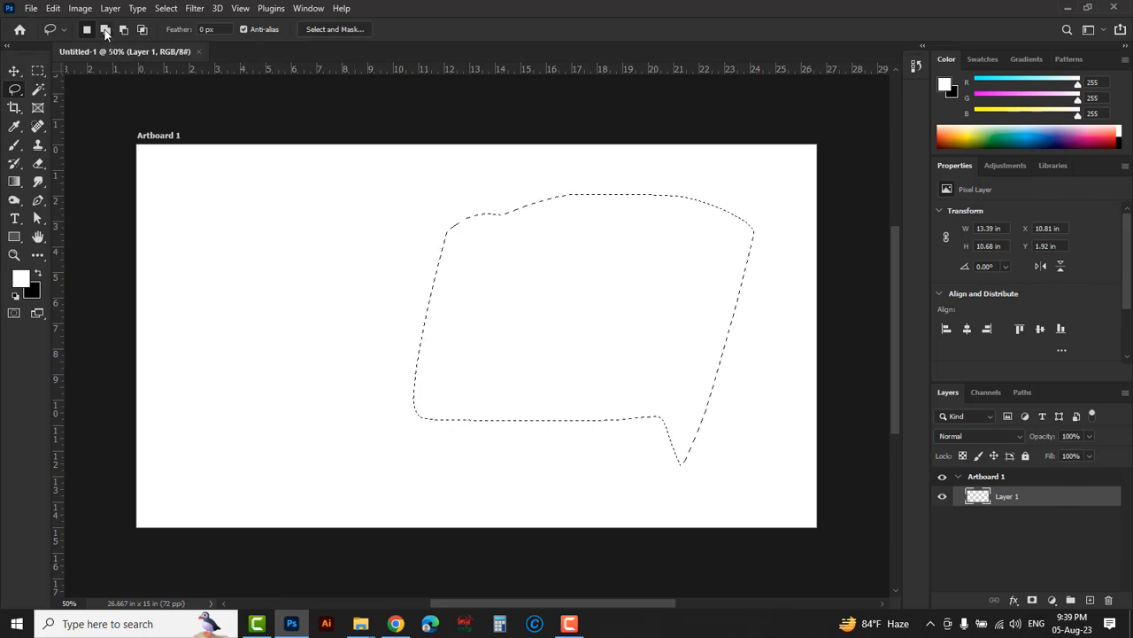
Add two overlapping freehand Lasso areas on the selection's left side, extending it to about 19.2 × 11.7 in.
{"action": "right_click", "coordinate": [16, 92]}
{"action": "left_click", "coordinate": [74, 90]}
{"action": "left_click", "coordinate": [107, 31]}
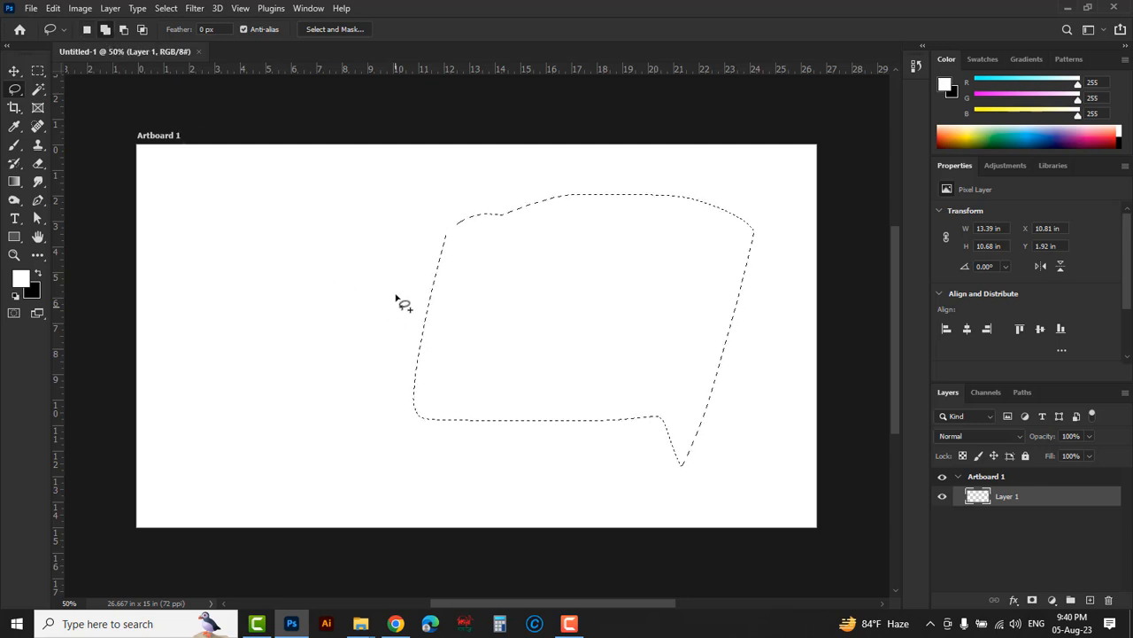
{"action": "mouse_move", "coordinate": [394, 284]}
{"action": "left_mouse_down"}
{"action": "mouse_move", "coordinate": [472, 480]}
{"action": "mouse_move", "coordinate": [469, 309]}
{"action": "mouse_move", "coordinate": [430, 286]}
{"action": "left_mouse_up"}
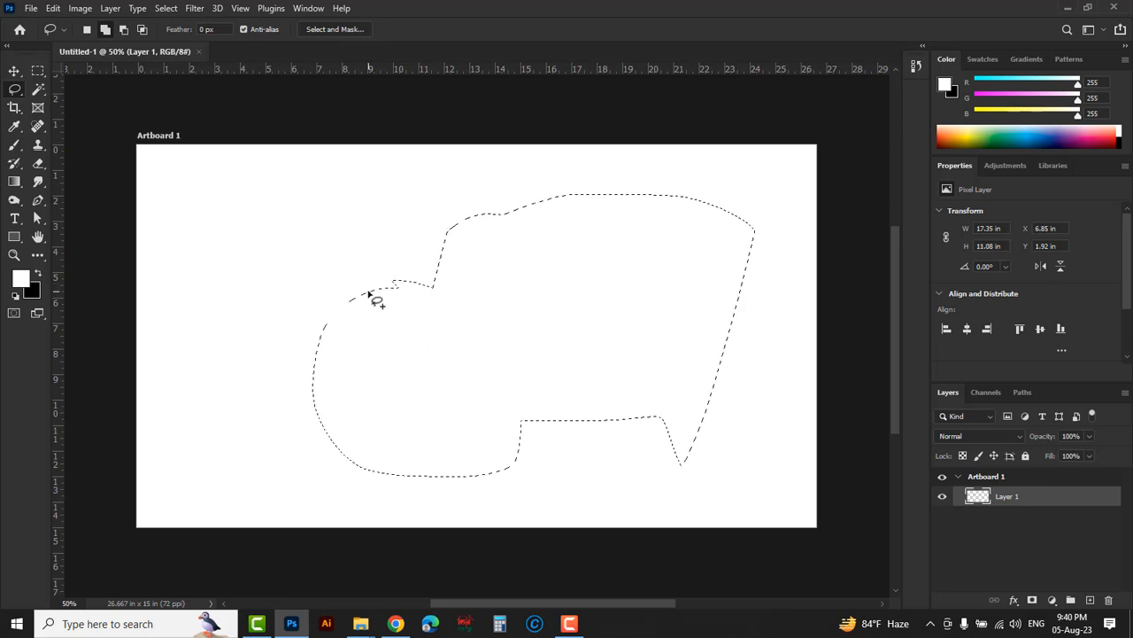
{"action": "mouse_move", "coordinate": [266, 200]}
{"action": "left_mouse_down"}
{"action": "mouse_move", "coordinate": [386, 399]}
{"action": "mouse_move", "coordinate": [385, 334]}
{"action": "mouse_move", "coordinate": [475, 294]}
{"action": "mouse_move", "coordinate": [509, 252]}
{"action": "mouse_move", "coordinate": [458, 199]}
{"action": "mouse_move", "coordinate": [298, 190]}
{"action": "mouse_move", "coordinate": [269, 201]}
{"action": "left_mouse_up"}
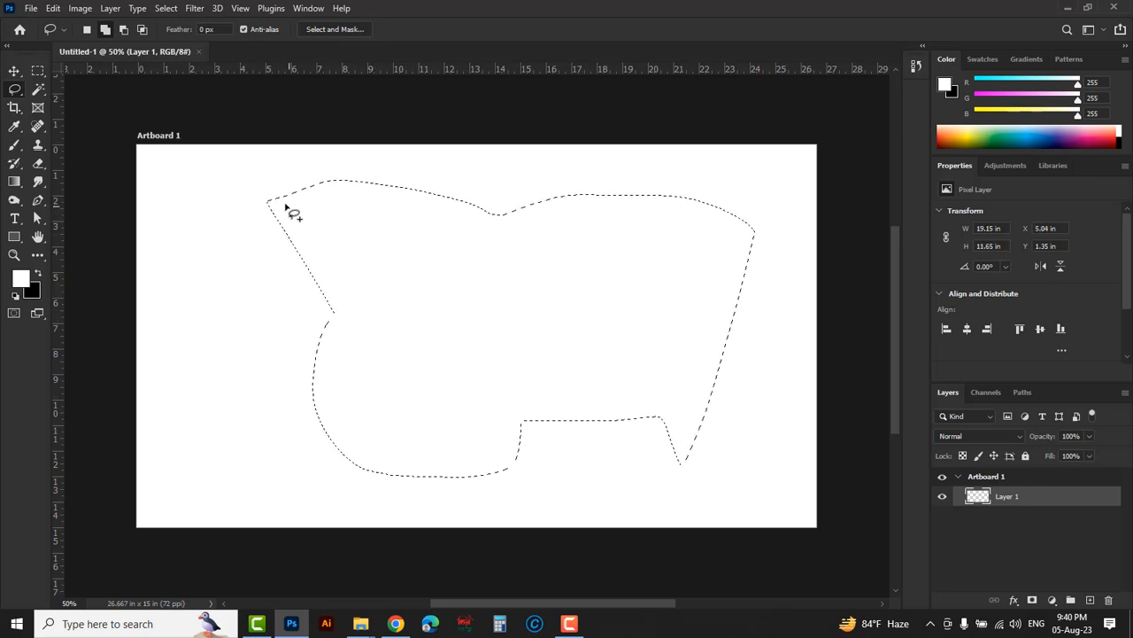
Subtract the left part of the selection with the Lasso, leaving an area about 13 × 11.1 in.
{"action": "left_click", "coordinate": [124, 30]}
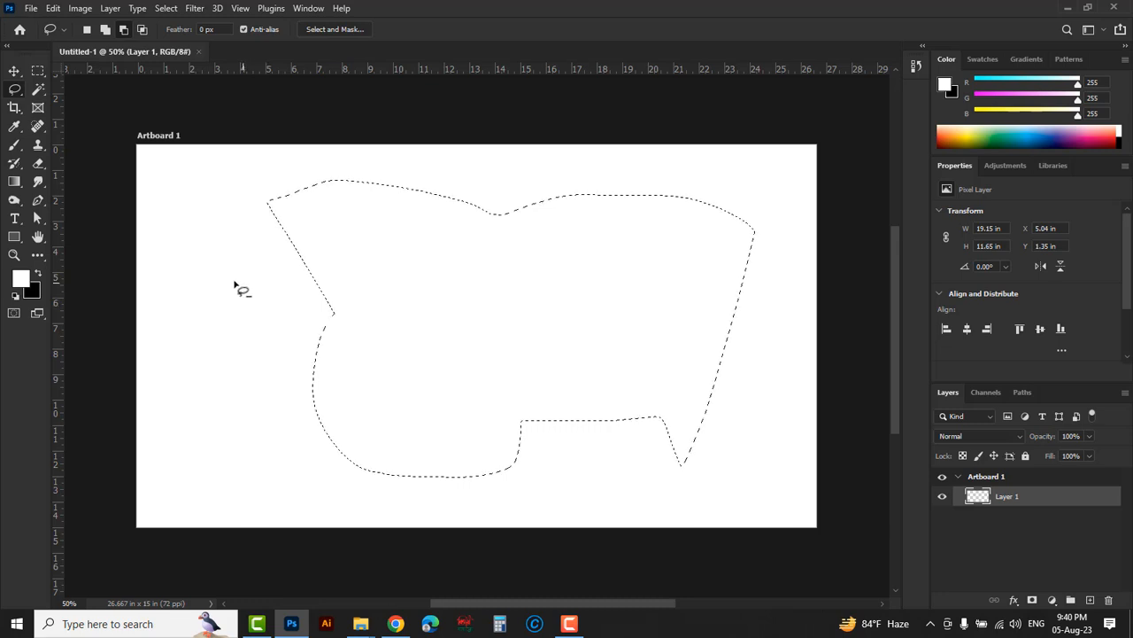
{"action": "mouse_move", "coordinate": [233, 268]}
{"action": "left_mouse_down"}
{"action": "mouse_move", "coordinate": [456, 307]}
{"action": "mouse_move", "coordinate": [465, 441]}
{"action": "mouse_move", "coordinate": [332, 496]}
{"action": "mouse_move", "coordinate": [200, 343]}
{"action": "mouse_move", "coordinate": [232, 270]}
{"action": "left_mouse_up"}
{"action": "mouse_move", "coordinate": [364, 293]}
{"action": "left_mouse_down"}
{"action": "mouse_move", "coordinate": [470, 181]}
{"action": "mouse_move", "coordinate": [253, 177]}
{"action": "mouse_move", "coordinate": [366, 295]}
{"action": "left_mouse_up"}
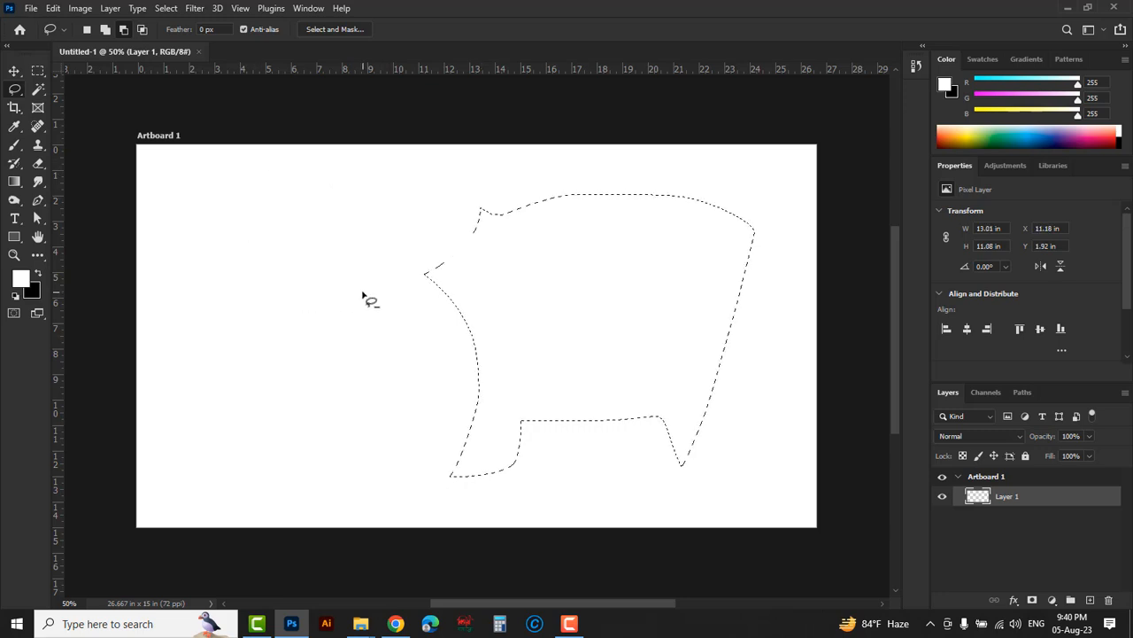
Intersect the selection with a tall freehand Lasso oval, keeping an overlap about 6.9 × 8.9 in.
{"action": "left_click", "coordinate": [142, 31]}
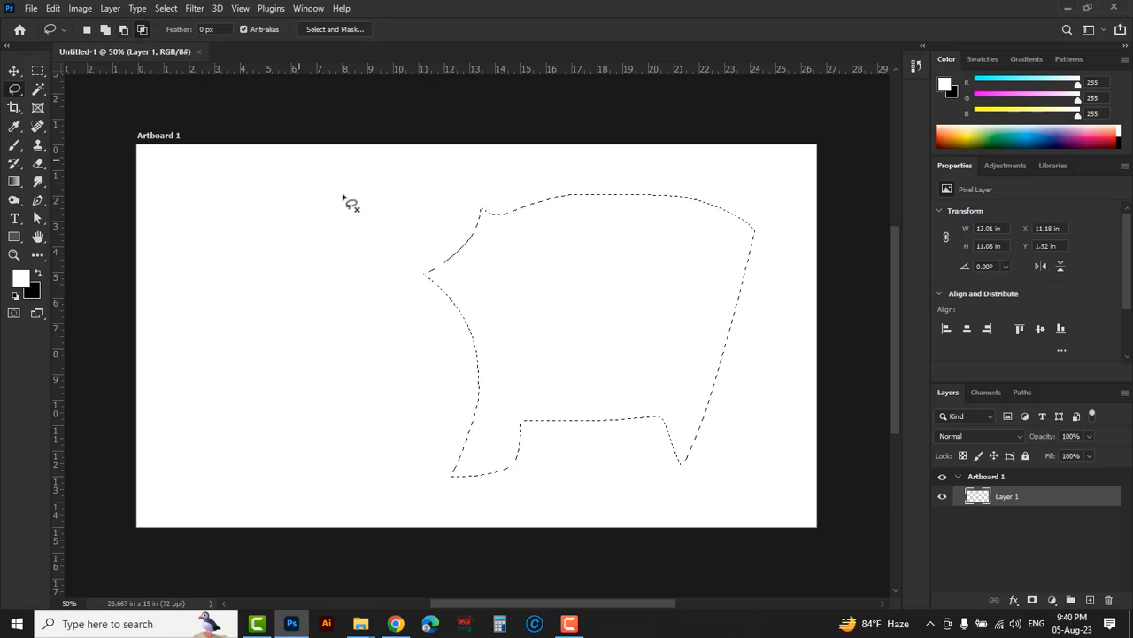
{"action": "mouse_move", "coordinate": [515, 347]}
{"action": "left_mouse_down"}
{"action": "mouse_move", "coordinate": [628, 420]}
{"action": "mouse_move", "coordinate": [674, 316]}
{"action": "mouse_move", "coordinate": [655, 210]}
{"action": "left_mouse_up"}
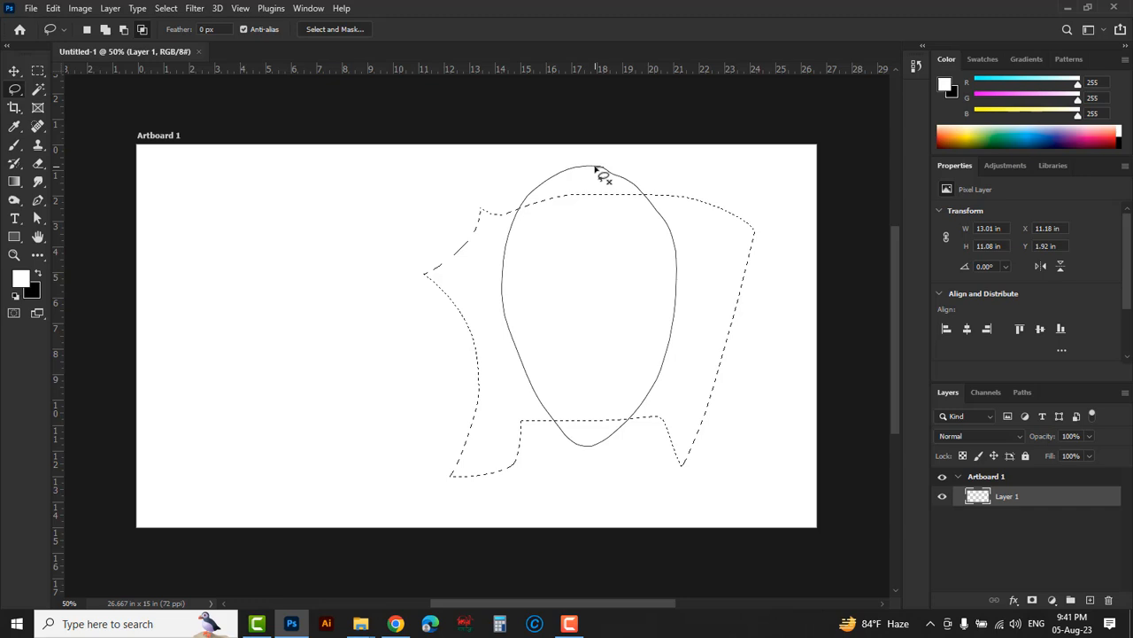
{"action": "left_click_drag", "start_coordinate": [597, 170], "coordinate": [597, 170]}
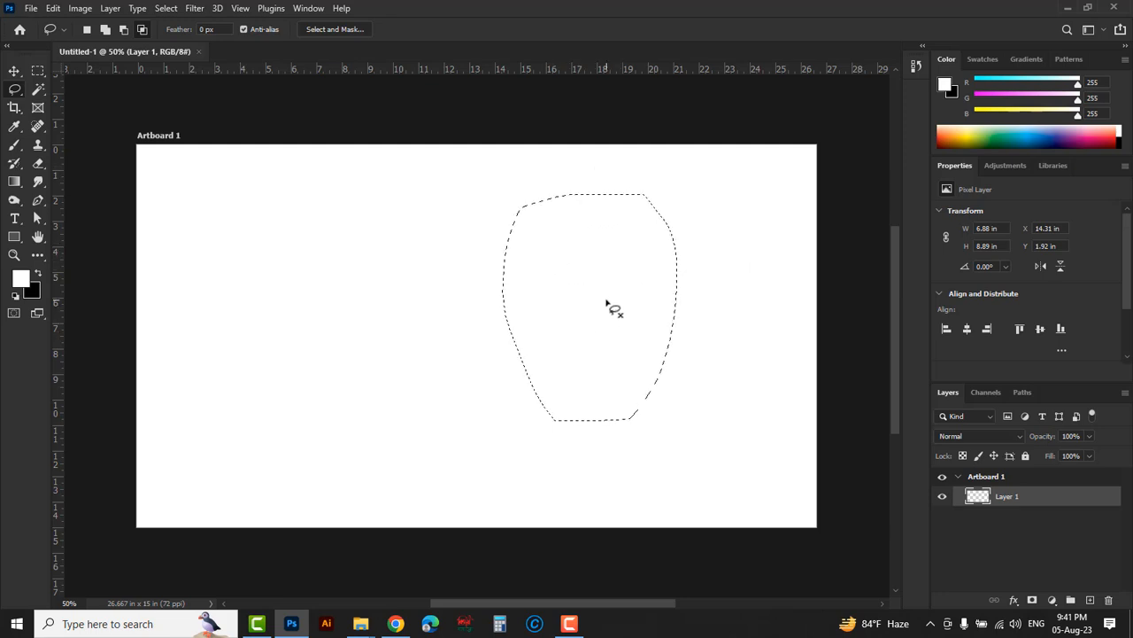
Open the image laptop.png in its own document.
{"action": "left_click", "coordinate": [31, 12]}
{"action": "left_click", "coordinate": [53, 31]}
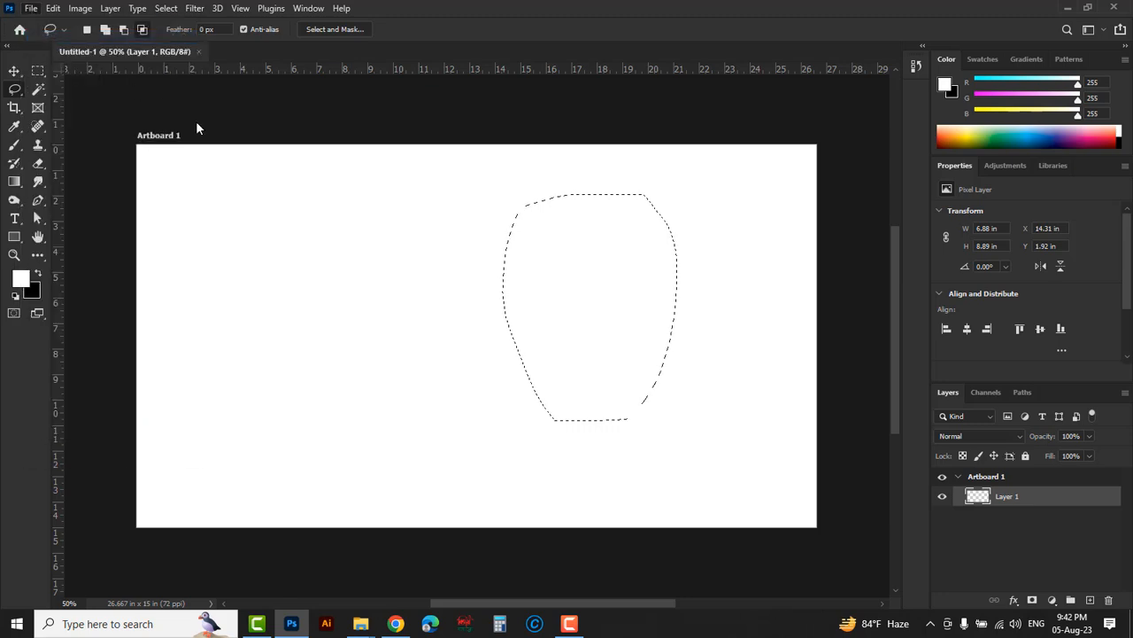
{"action": "left_click", "coordinate": [229, 172]}
{"action": "left_click", "coordinate": [466, 382]}
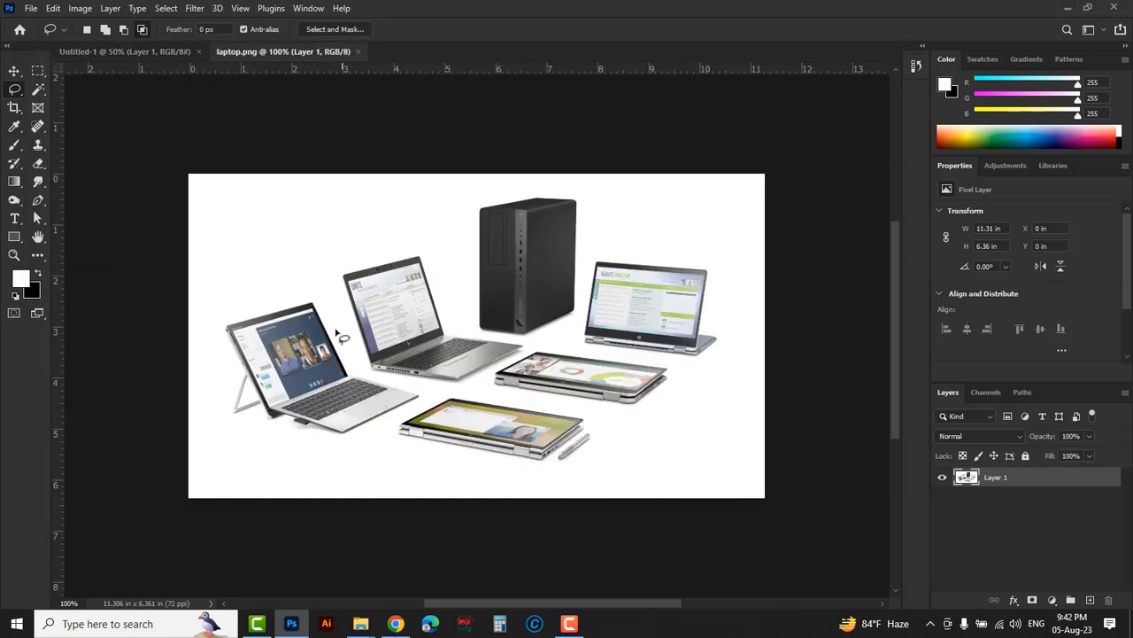
Lasso the leftmost laptop in laptop.png and move a copy onto the left half of the Untitled-1 artboard.
{"action": "right_click", "coordinate": [15, 92]}
{"action": "left_click", "coordinate": [76, 94]}
{"action": "mouse_move", "coordinate": [235, 286]}
{"action": "left_mouse_down"}
{"action": "mouse_move", "coordinate": [205, 332]}
{"action": "mouse_move", "coordinate": [220, 432]}
{"action": "mouse_move", "coordinate": [279, 463]}
{"action": "mouse_move", "coordinate": [323, 464]}
{"action": "mouse_move", "coordinate": [427, 394]}
{"action": "mouse_move", "coordinate": [355, 368]}
{"action": "mouse_move", "coordinate": [307, 278]}
{"action": "left_mouse_up"}
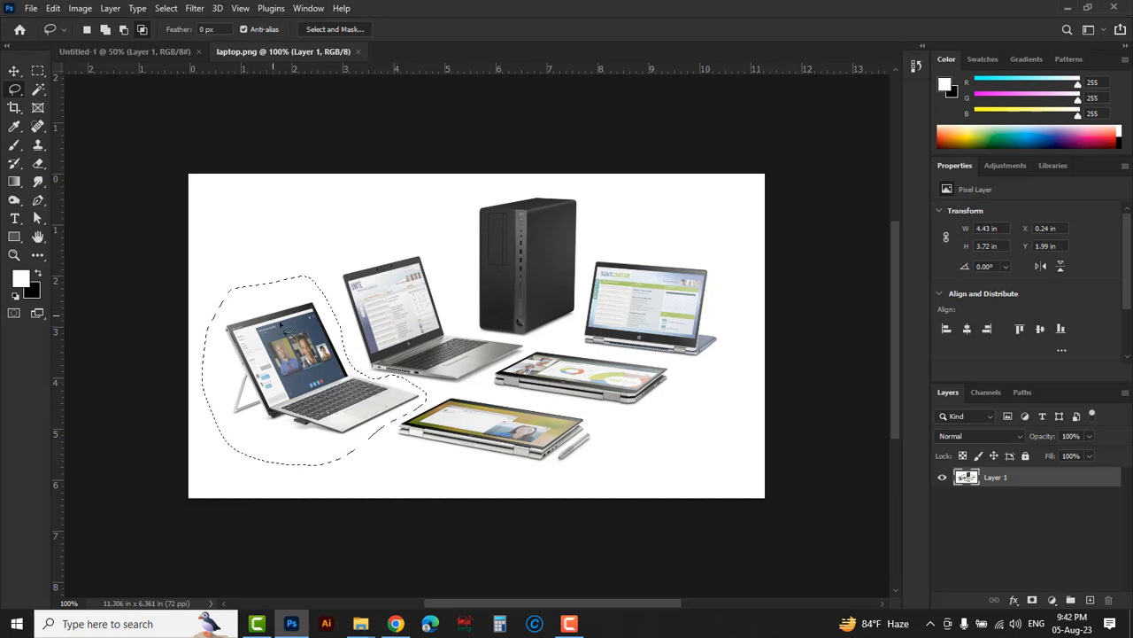
{"action": "left_click", "coordinate": [14, 73]}
{"action": "left_click_drag", "start_coordinate": [291, 370], "coordinate": [159, 55]}
{"action": "left_click_drag", "start_coordinate": [359, 338], "coordinate": [311, 317]}
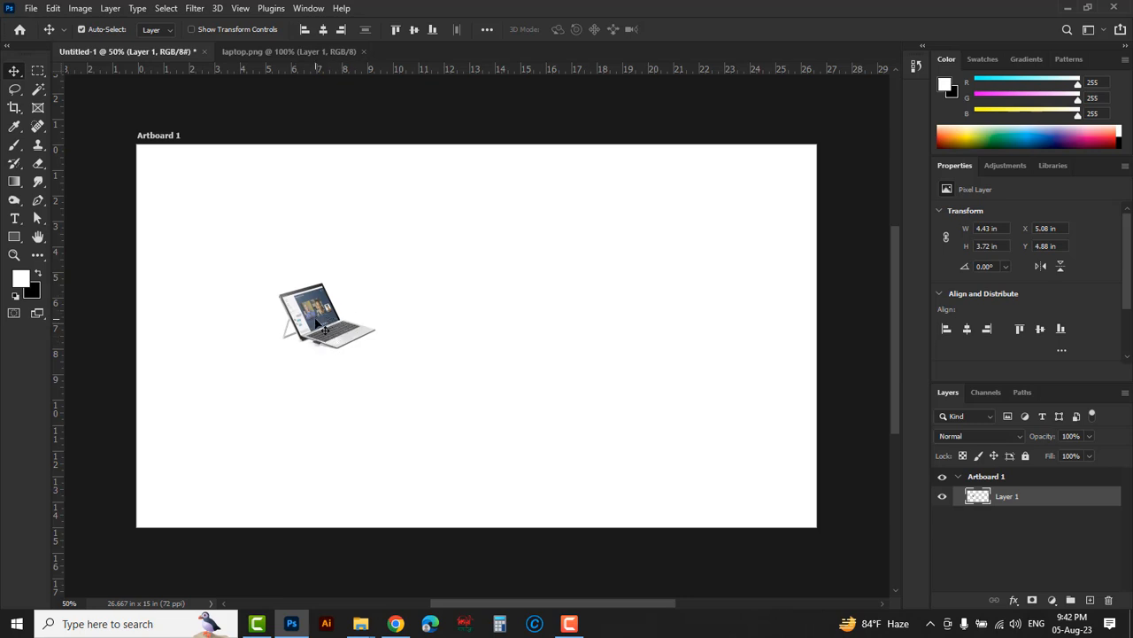
Free-transform the laptop on the artboard, enlarging it to about 195% and placing it slightly lower.
{"action": "key", "text": "ctrl"}
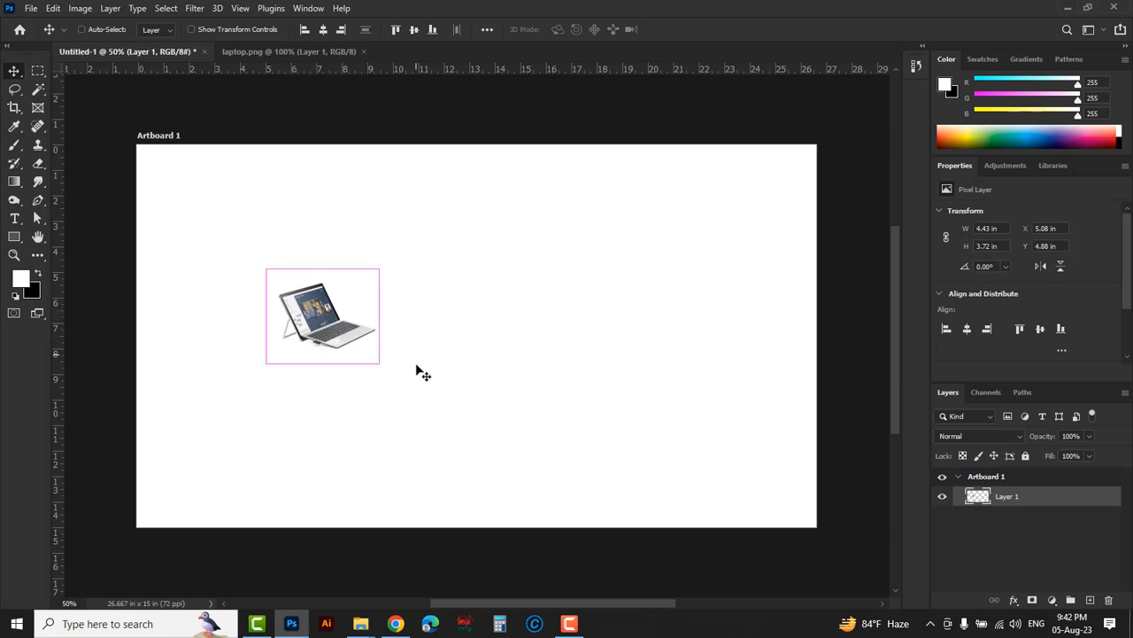
{"action": "key", "text": "ctrl+t"}
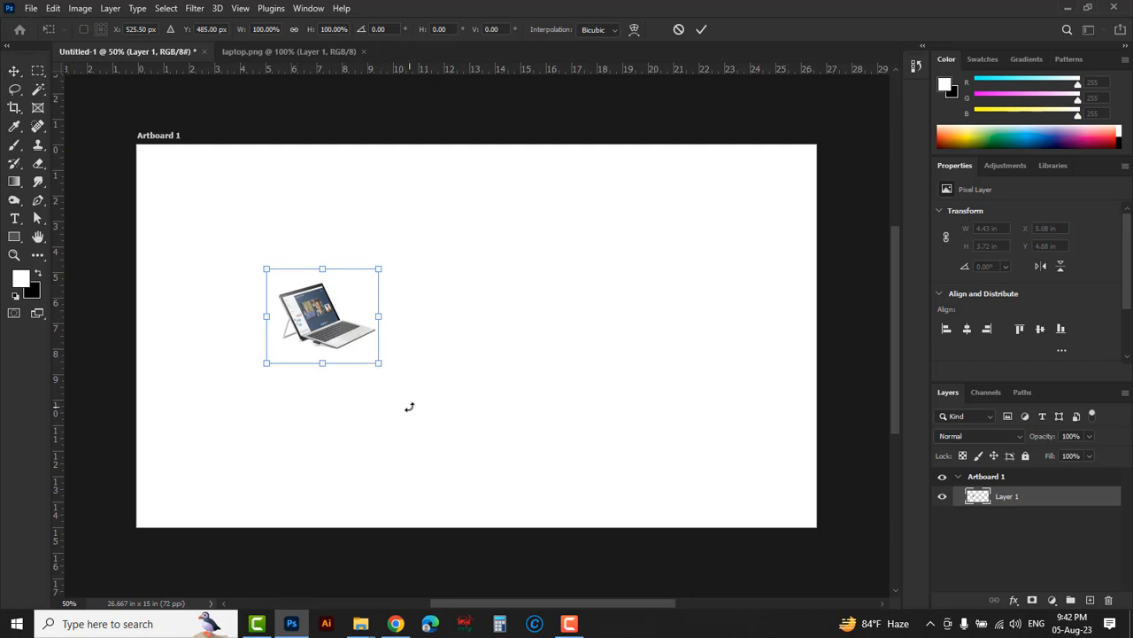
{"action": "left_click_drag", "start_coordinate": [381, 365], "coordinate": [519, 480]}
{"action": "left_click_drag", "start_coordinate": [521, 269], "coordinate": [520, 304]}
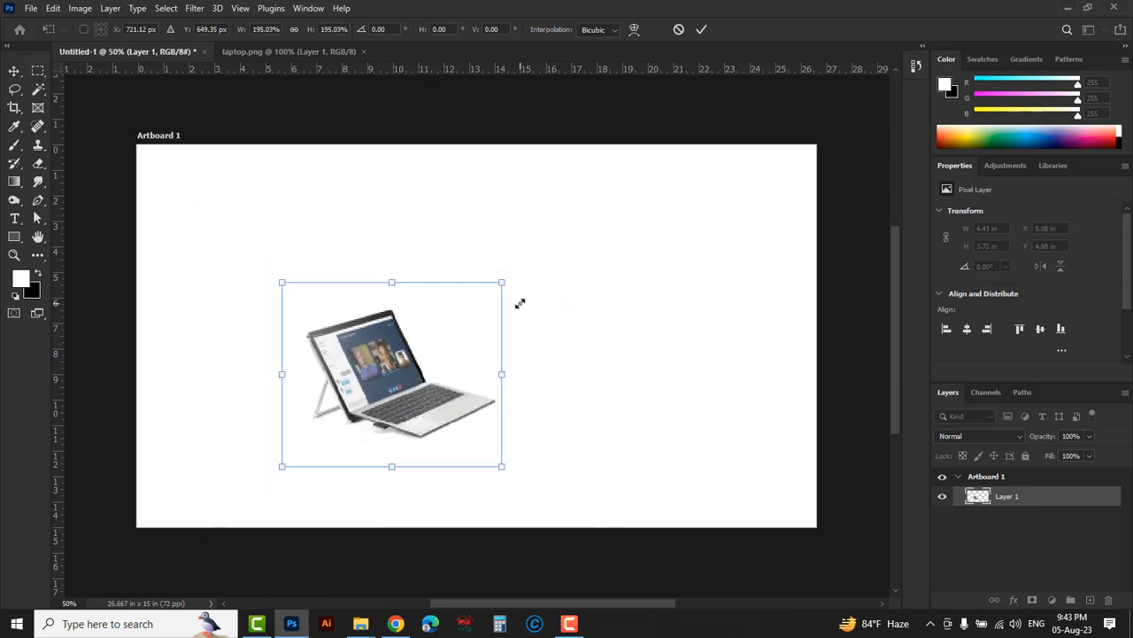
{"action": "key", "text": "Return"}
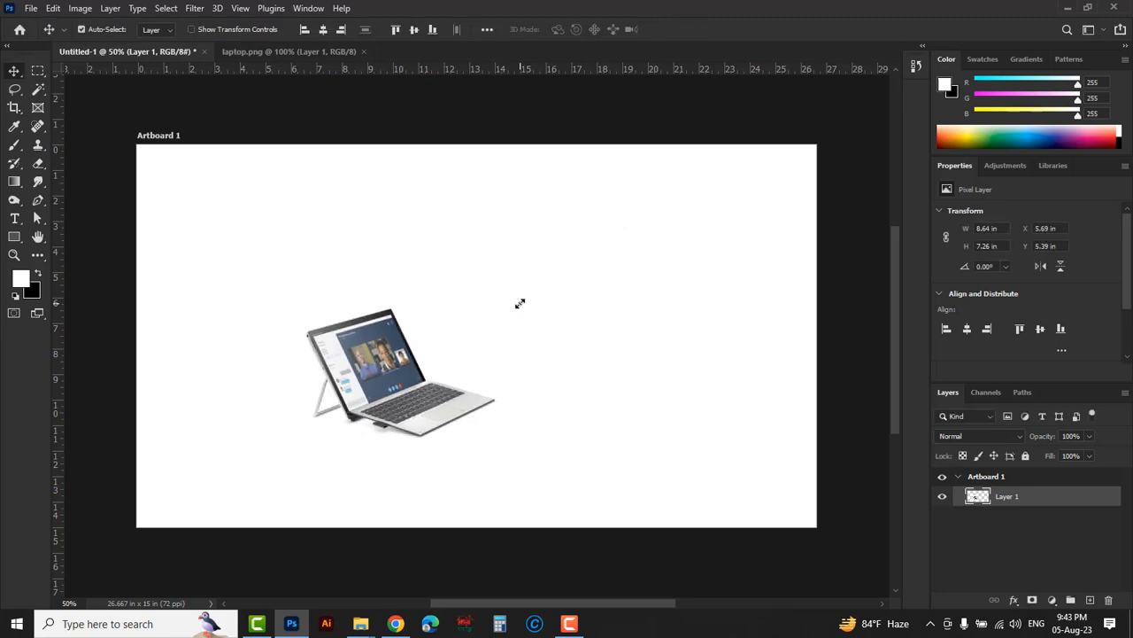
Lasso the black desktop tower in laptop.png, cut it out, and paste it into the Untitled-1 document.
{"action": "left_click", "coordinate": [292, 56]}
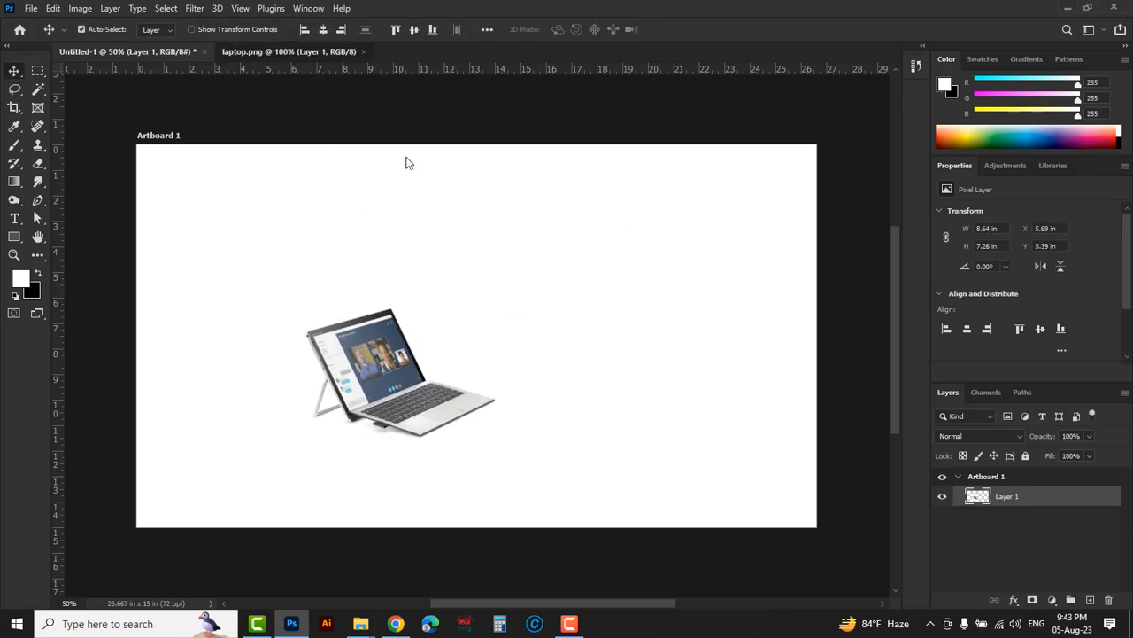
{"action": "left_click", "coordinate": [14, 89]}
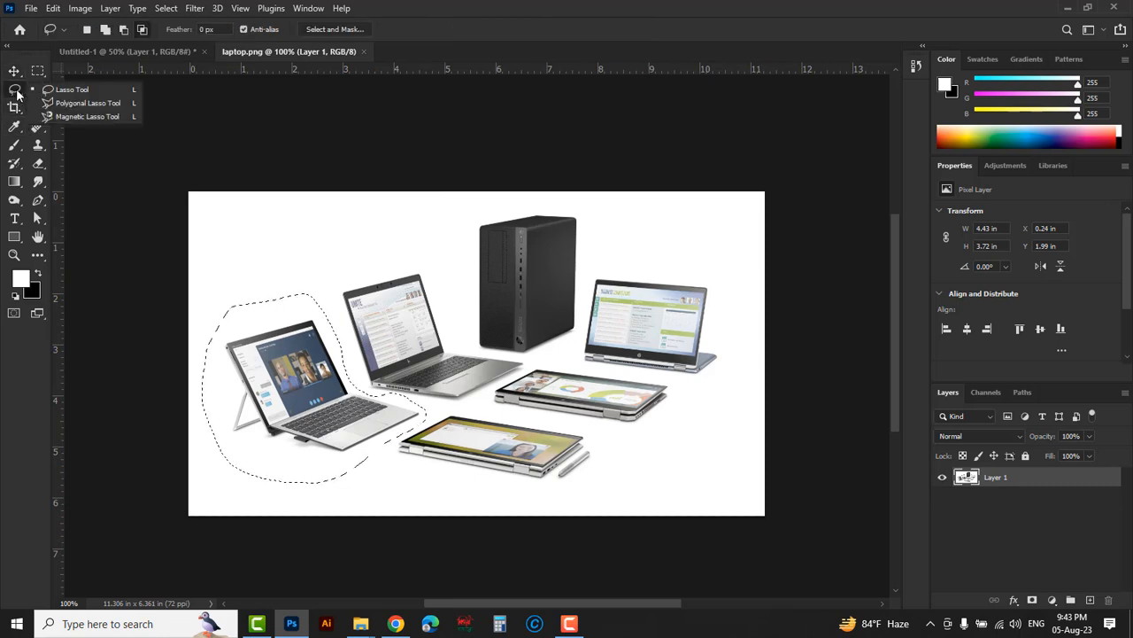
{"action": "left_click", "coordinate": [73, 92]}
{"action": "mouse_move", "coordinate": [463, 211]}
{"action": "left_mouse_down"}
{"action": "mouse_move", "coordinate": [473, 346]}
{"action": "mouse_move", "coordinate": [541, 360]}
{"action": "mouse_move", "coordinate": [581, 328]}
{"action": "mouse_move", "coordinate": [588, 208]}
{"action": "mouse_move", "coordinate": [542, 197]}
{"action": "mouse_move", "coordinate": [487, 205]}
{"action": "mouse_move", "coordinate": [457, 266]}
{"action": "mouse_move", "coordinate": [475, 351]}
{"action": "mouse_move", "coordinate": [541, 357]}
{"action": "mouse_move", "coordinate": [583, 330]}
{"action": "mouse_move", "coordinate": [590, 236]}
{"action": "mouse_move", "coordinate": [579, 201]}
{"action": "mouse_move", "coordinate": [504, 209]}
{"action": "left_mouse_up"}
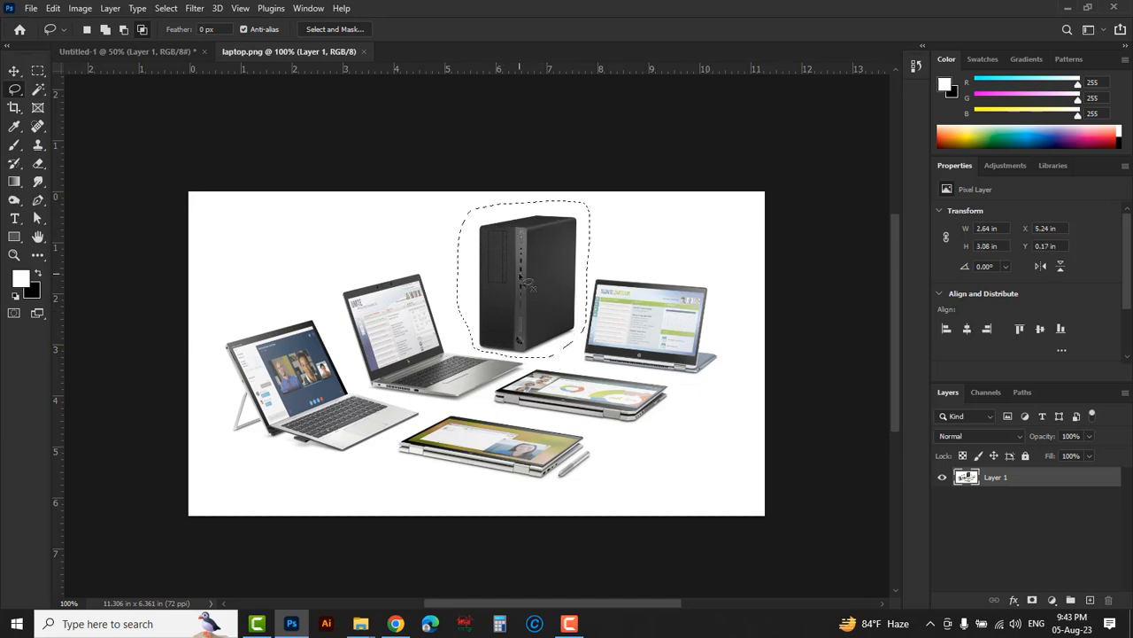
{"action": "key", "text": "ctrl+x"}
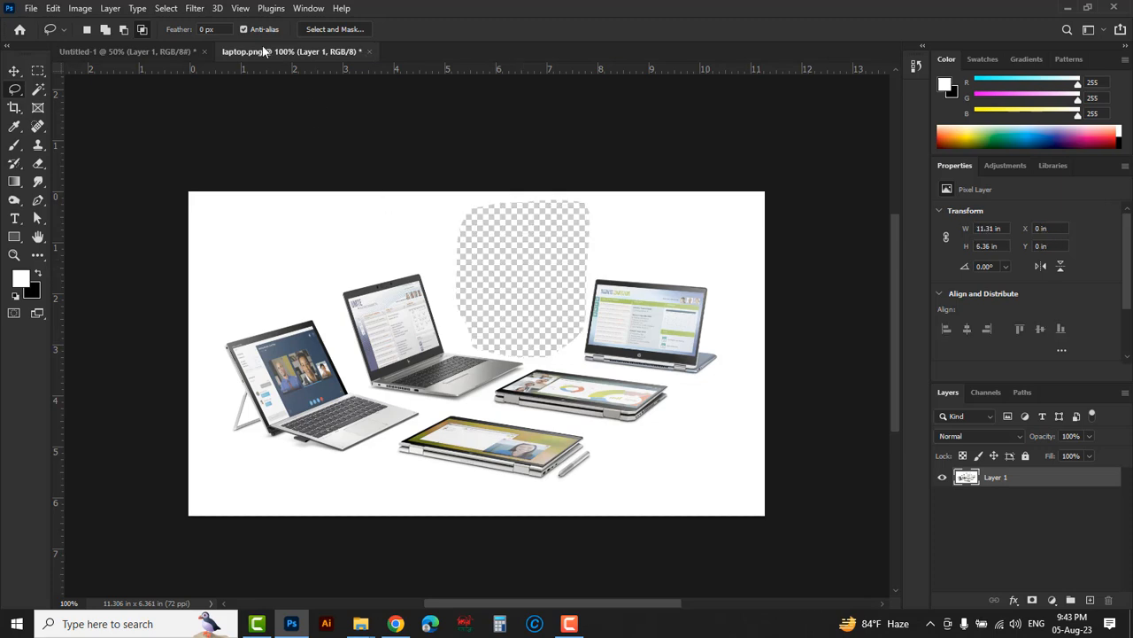
{"action": "left_click", "coordinate": [161, 51]}
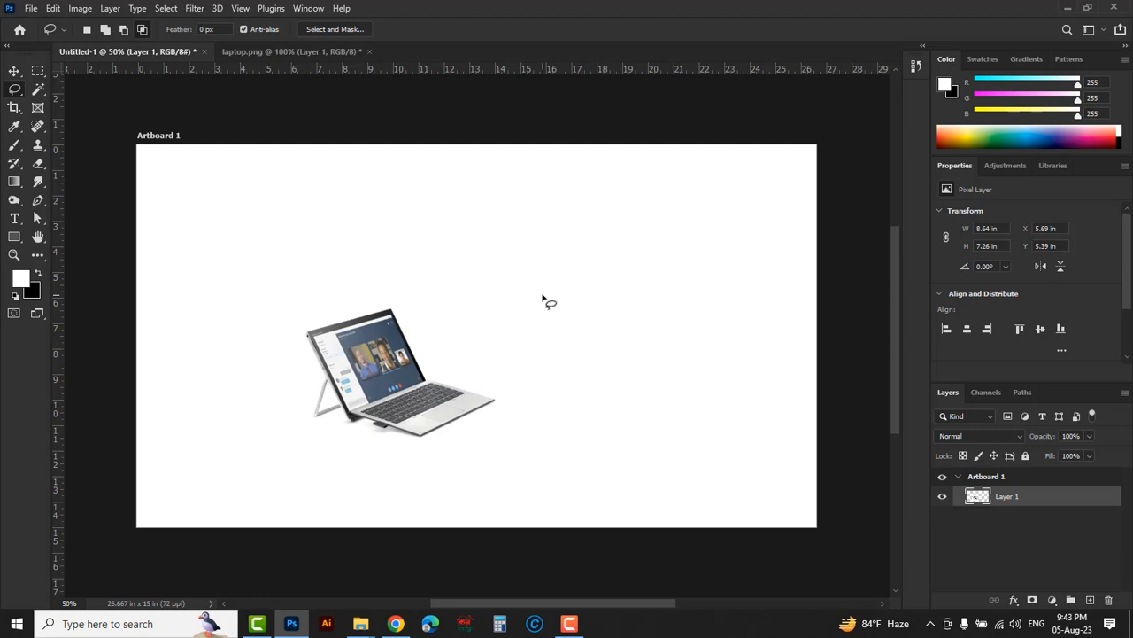
{"action": "key", "text": "ctrl+v"}
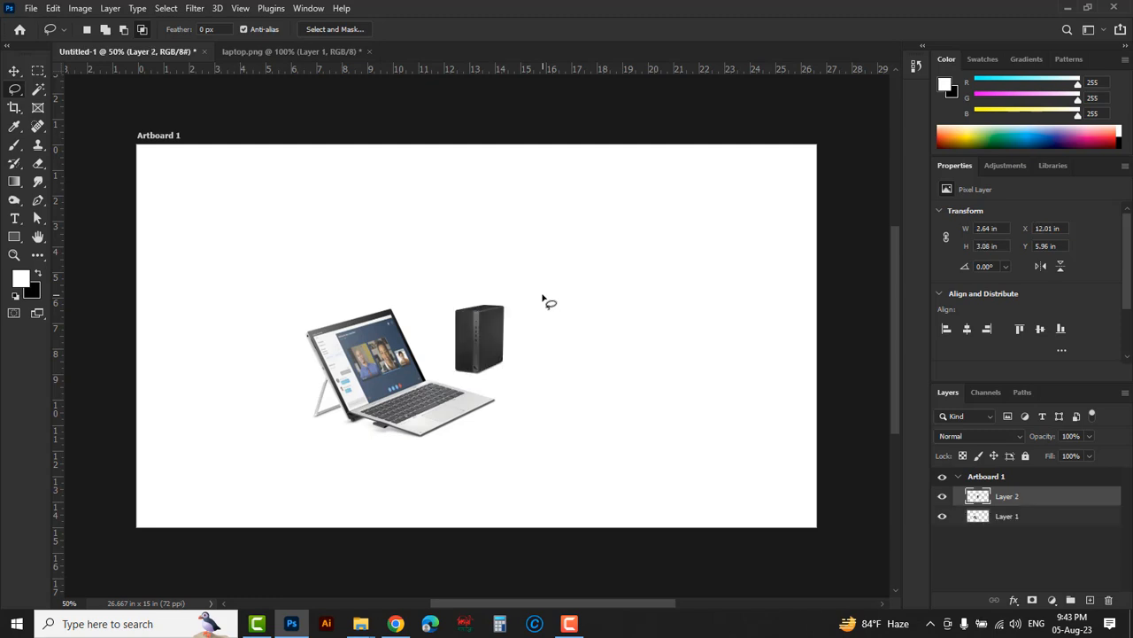
Enlarge the pasted desktop tower to about 204% and position it just above and right of the laptop.
{"action": "left_click", "coordinate": [14, 71]}
{"action": "mouse_move", "coordinate": [486, 334]}
{"action": "left_mouse_down"}
{"action": "mouse_move", "coordinate": [554, 326]}
{"action": "mouse_move", "coordinate": [439, 319]}
{"action": "mouse_move", "coordinate": [530, 370]}
{"action": "mouse_move", "coordinate": [490, 451]}
{"action": "mouse_move", "coordinate": [503, 418]}
{"action": "mouse_move", "coordinate": [478, 348]}
{"action": "left_mouse_up"}
{"action": "key", "text": "ctrl+t"}
{"action": "left_click_drag", "start_coordinate": [510, 298], "coordinate": [578, 215]}
{"action": "left_click_drag", "start_coordinate": [519, 309], "coordinate": [502, 312]}
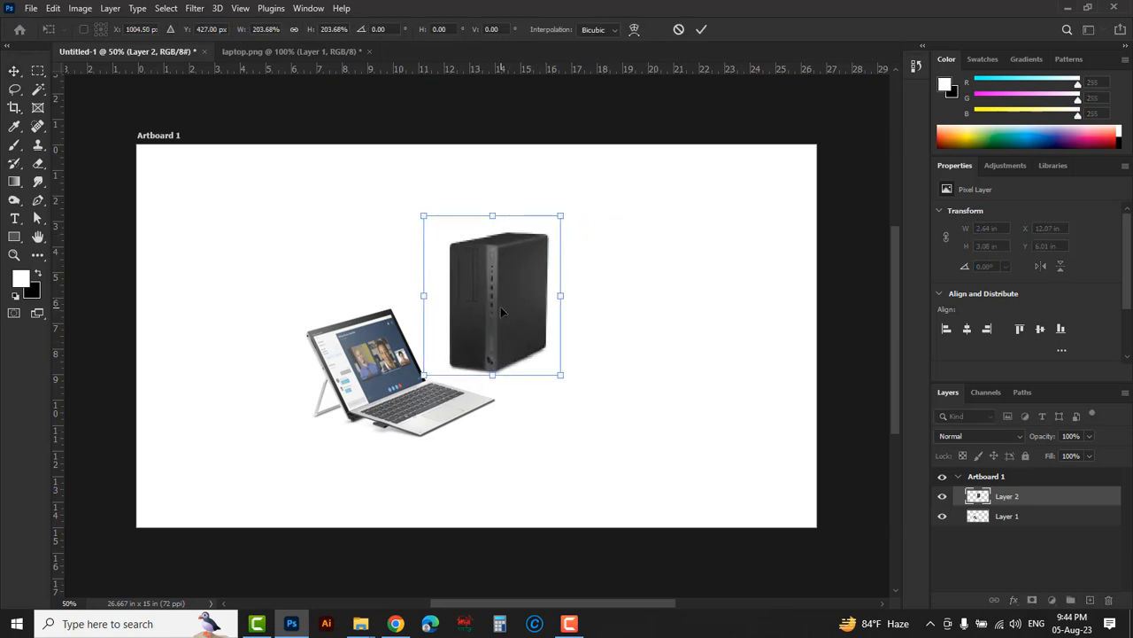
{"action": "key", "text": "Return"}
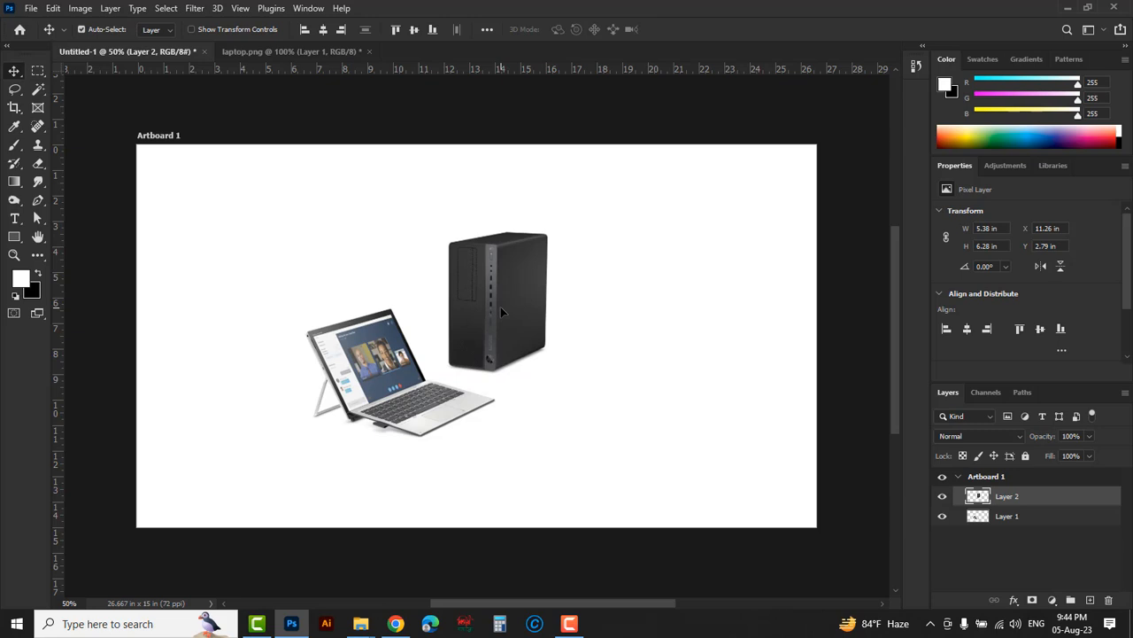
Close laptop.png and Untitled-1 without saving the changes to either document.
{"action": "key", "text": "l"}
{"action": "left_click", "coordinate": [259, 53]}
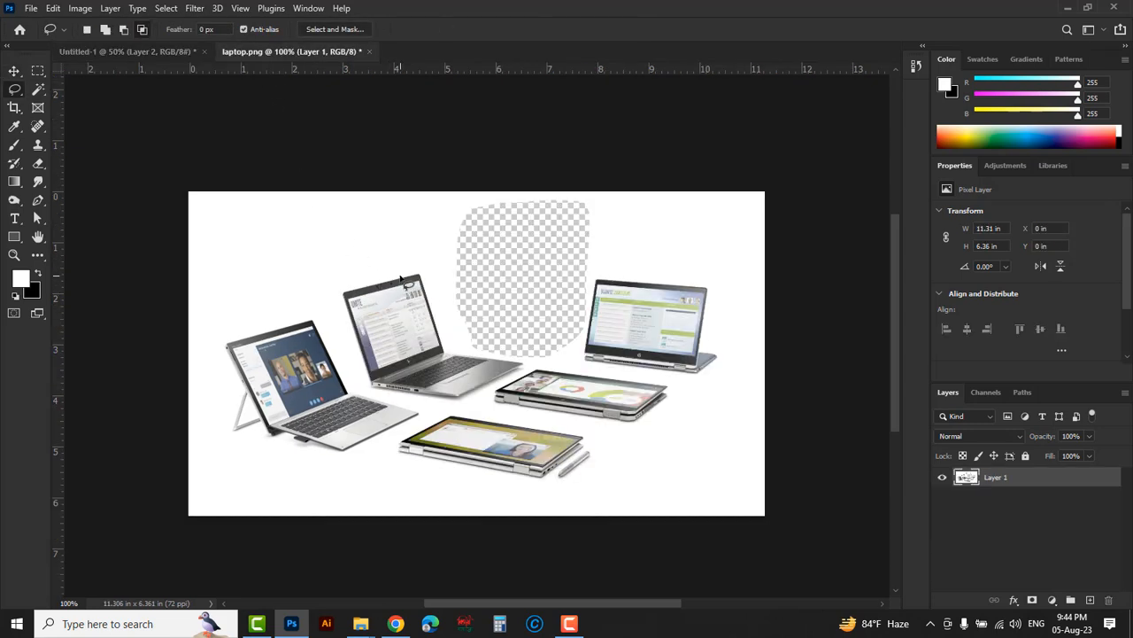
{"action": "left_click", "coordinate": [147, 52]}
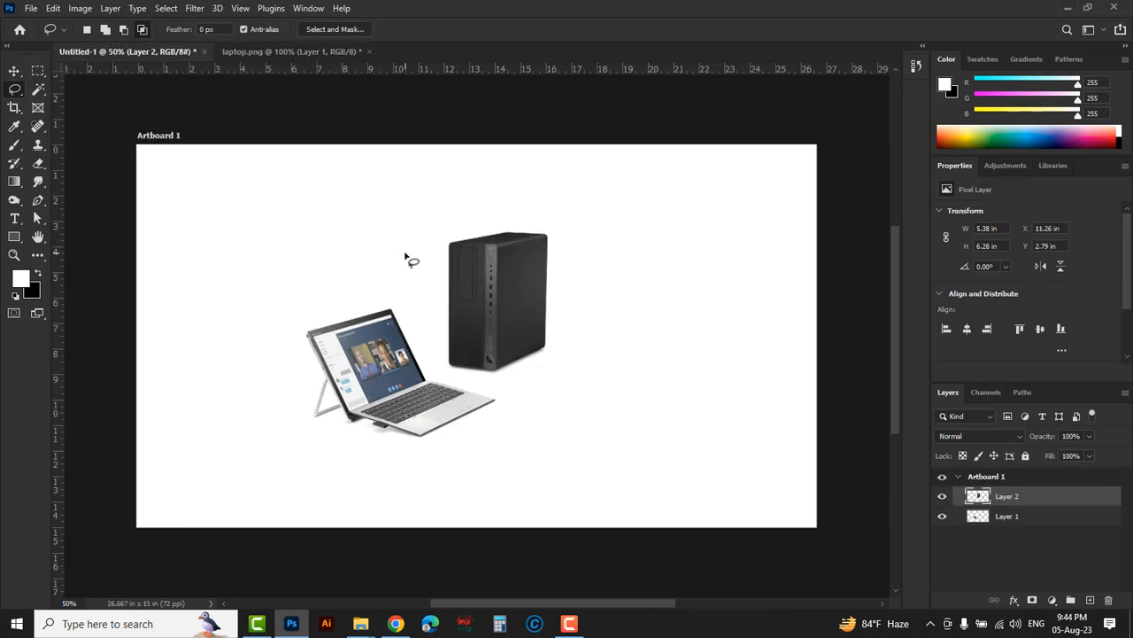
{"action": "left_click", "coordinate": [368, 52]}
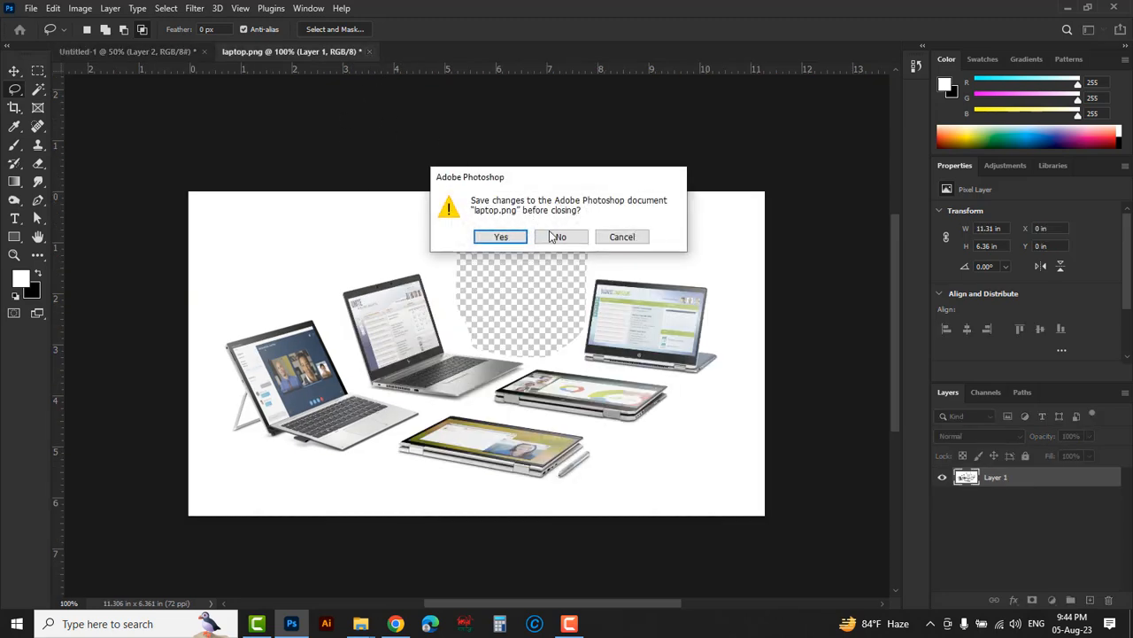
{"action": "left_click", "coordinate": [552, 236]}
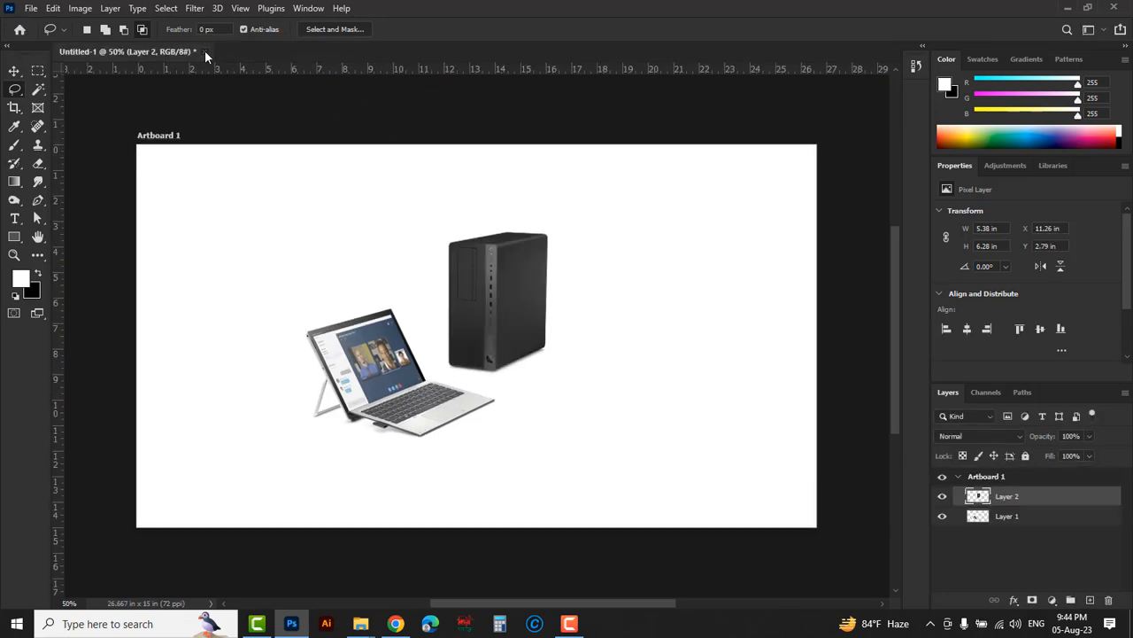
{"action": "left_click", "coordinate": [205, 52]}
{"action": "left_click", "coordinate": [556, 236]}
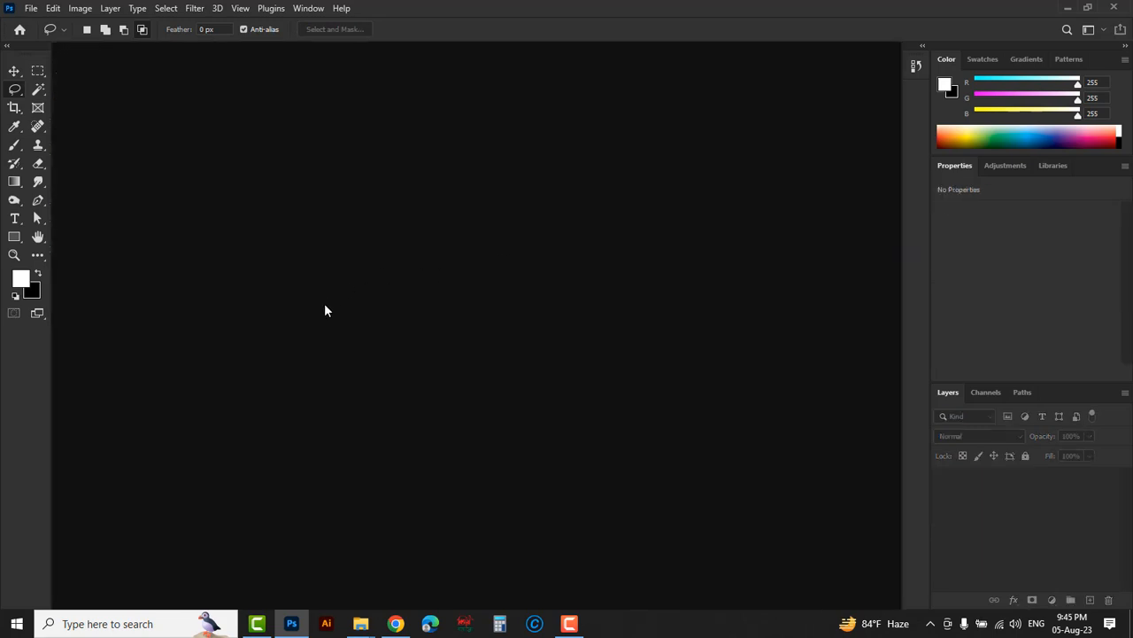
Switch to the Polygonal Lasso tool and open the building image from the Class 5 folder.
{"action": "right_click", "coordinate": [15, 92]}
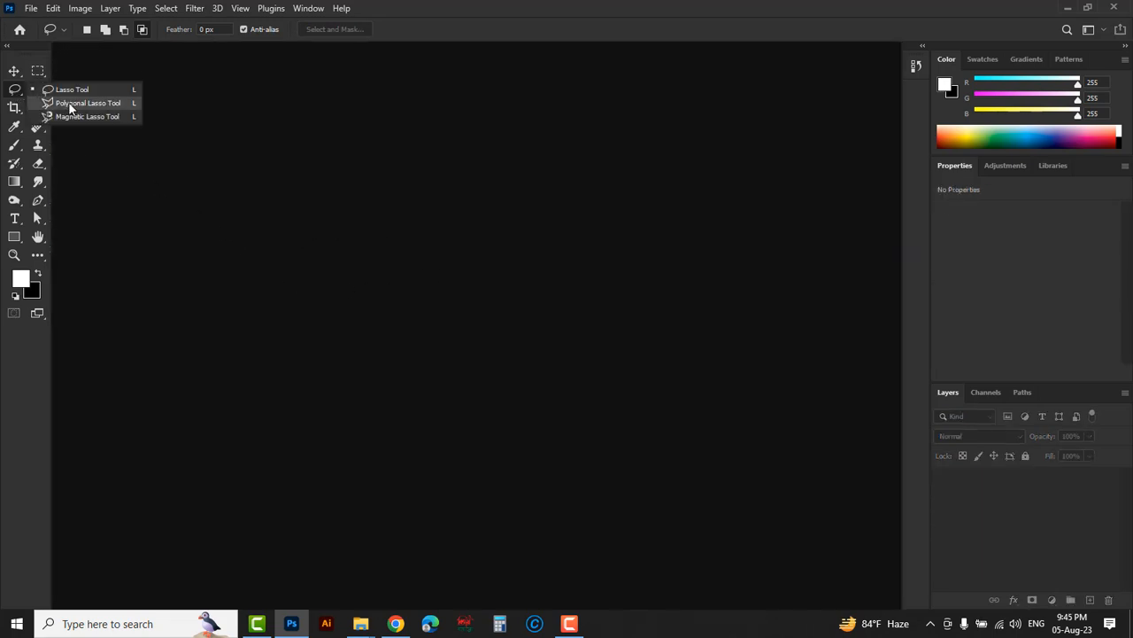
{"action": "left_click", "coordinate": [88, 102]}
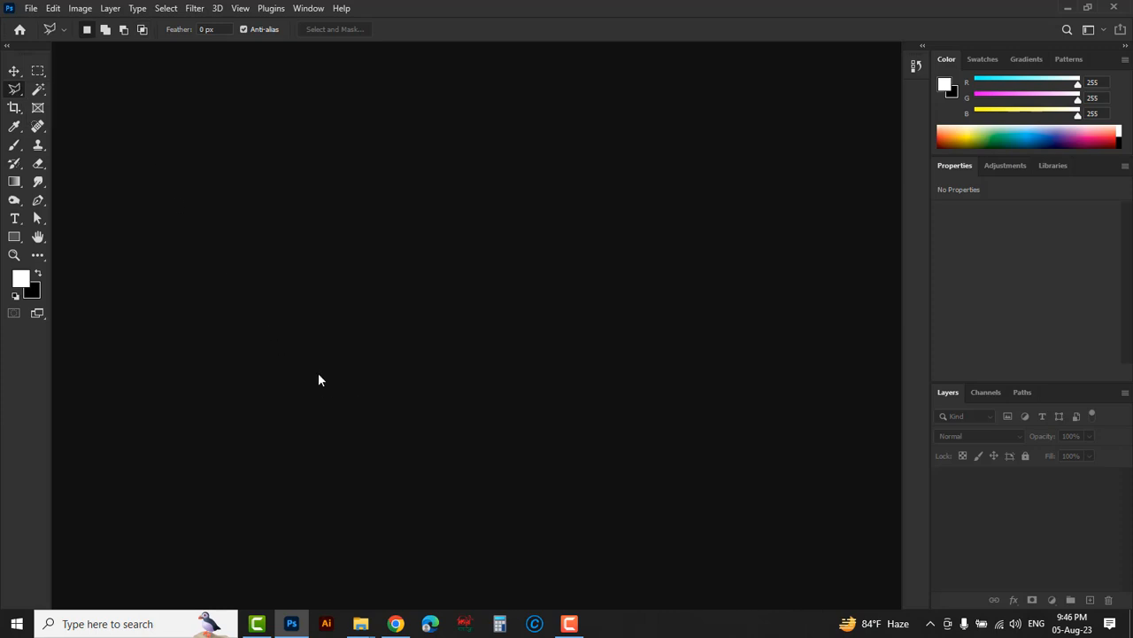
{"action": "left_click", "coordinate": [31, 8]}
{"action": "left_click", "coordinate": [53, 36]}
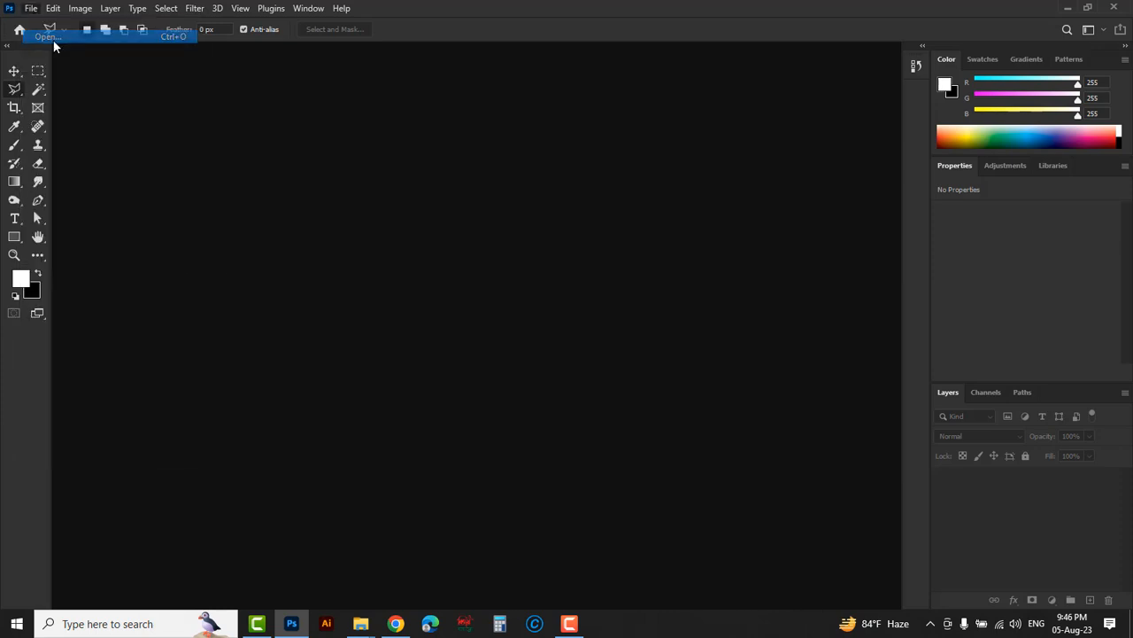
{"action": "left_click", "coordinate": [156, 177]}
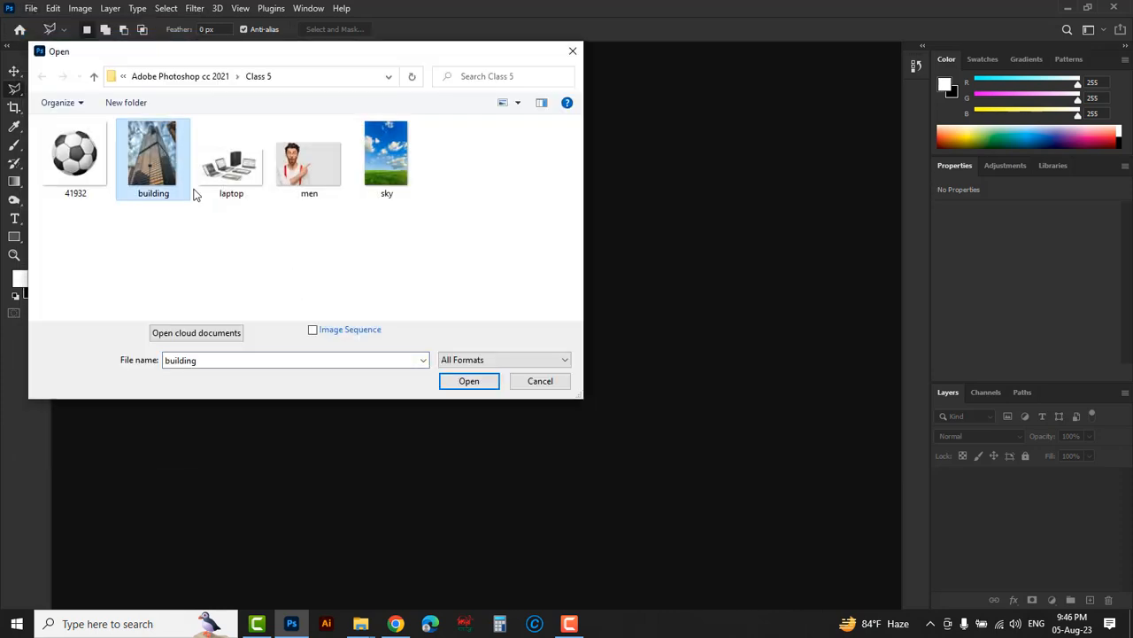
{"action": "left_click", "coordinate": [482, 389]}
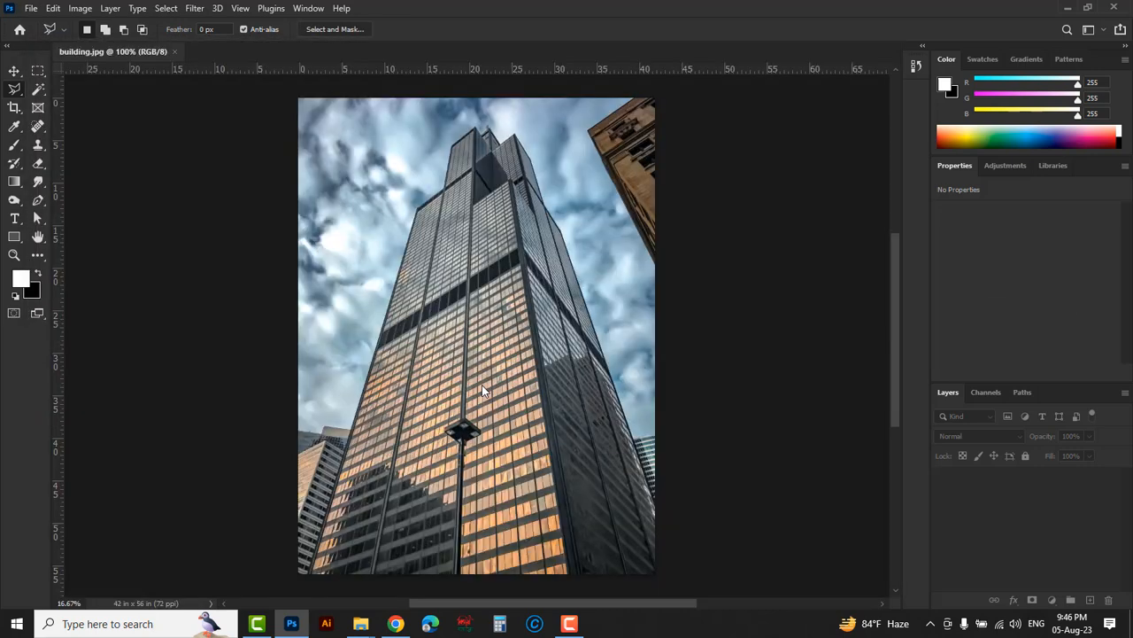
Draw a rough trial polygonal selection over the sky and the tower's upper left side, and deselect it.
{"action": "right_click", "coordinate": [15, 96]}
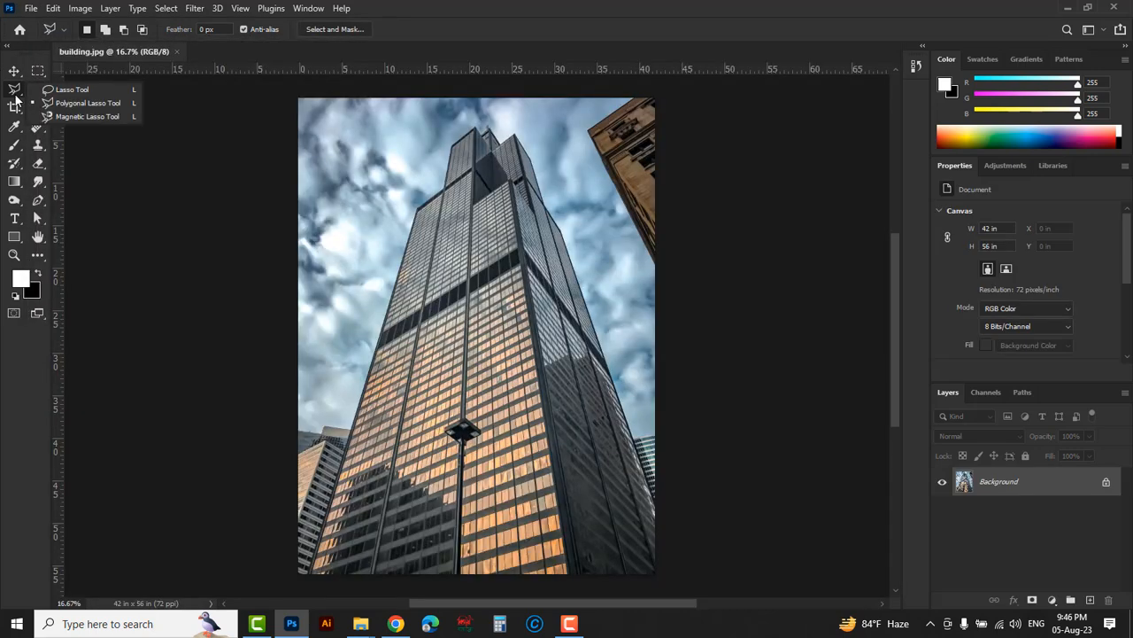
{"action": "left_click", "coordinate": [89, 103]}
{"action": "left_click", "coordinate": [347, 252]}
{"action": "left_click", "coordinate": [370, 123]}
{"action": "left_click", "coordinate": [486, 131]}
{"action": "left_click", "coordinate": [445, 361]}
{"action": "left_click", "coordinate": [323, 347]}
{"action": "left_click", "coordinate": [348, 254]}
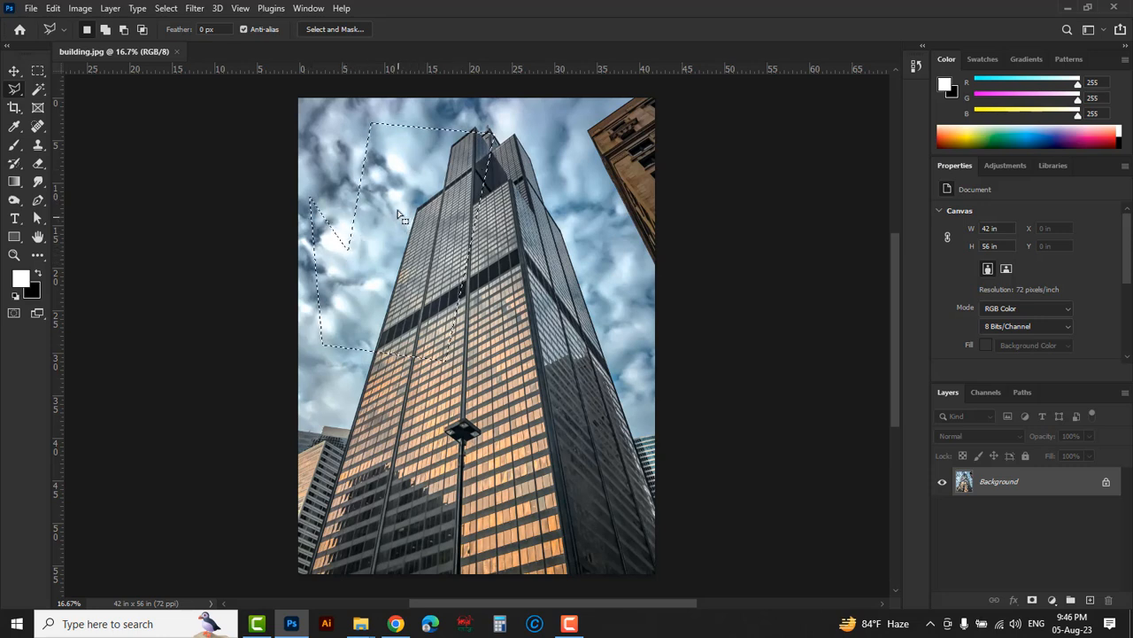
{"action": "key", "text": "ctrl+d"}
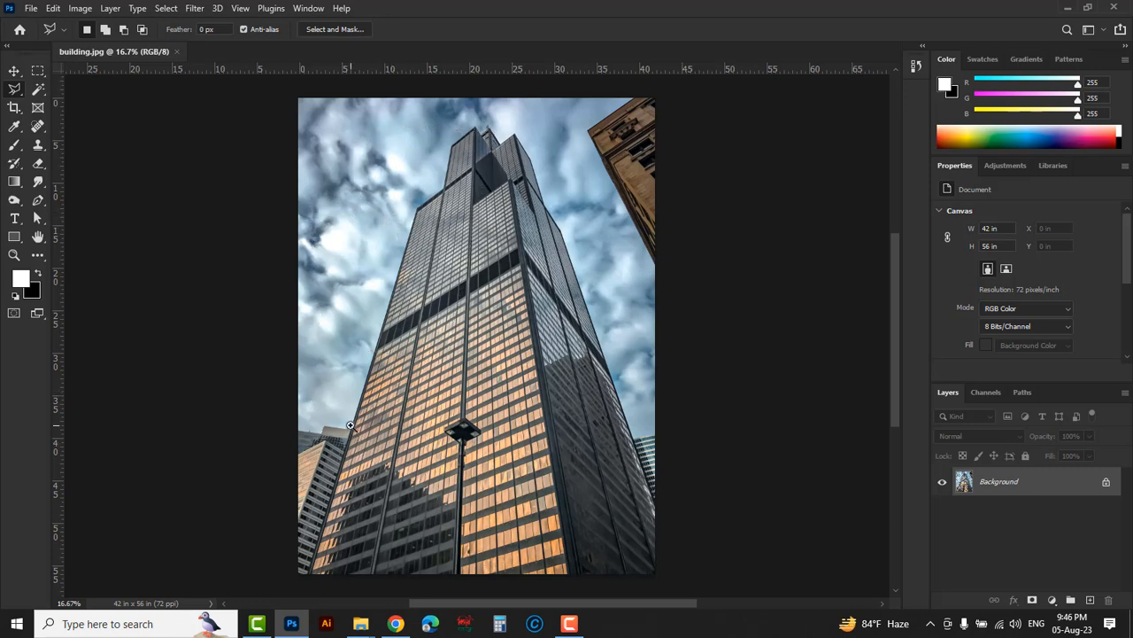
Start a Polygonal Lasso outline at the low building's roof left of the tower and trace the tower's left edge up to the first setback.
{"action": "scroll", "coordinate": [352, 436], "scroll_direction": "up", "scroll_amount": 2}
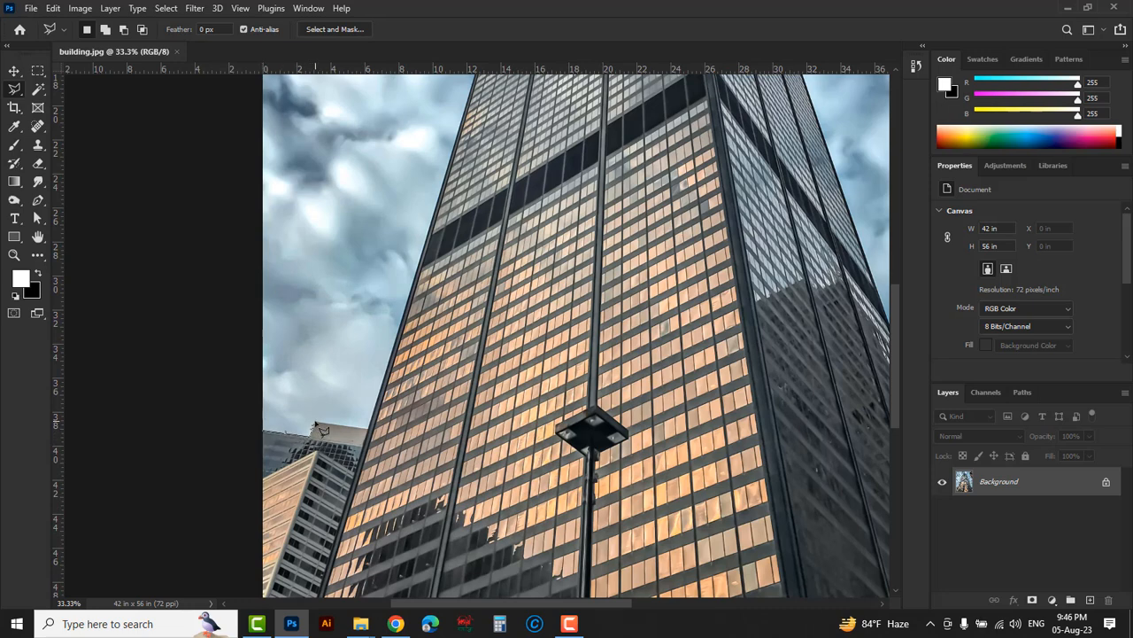
{"action": "left_click", "coordinate": [315, 422]}
{"action": "left_click", "coordinate": [370, 431]}
{"action": "key", "text": "space"}
{"action": "left_click_drag", "start_coordinate": [463, 180], "coordinate": [406, 346]}
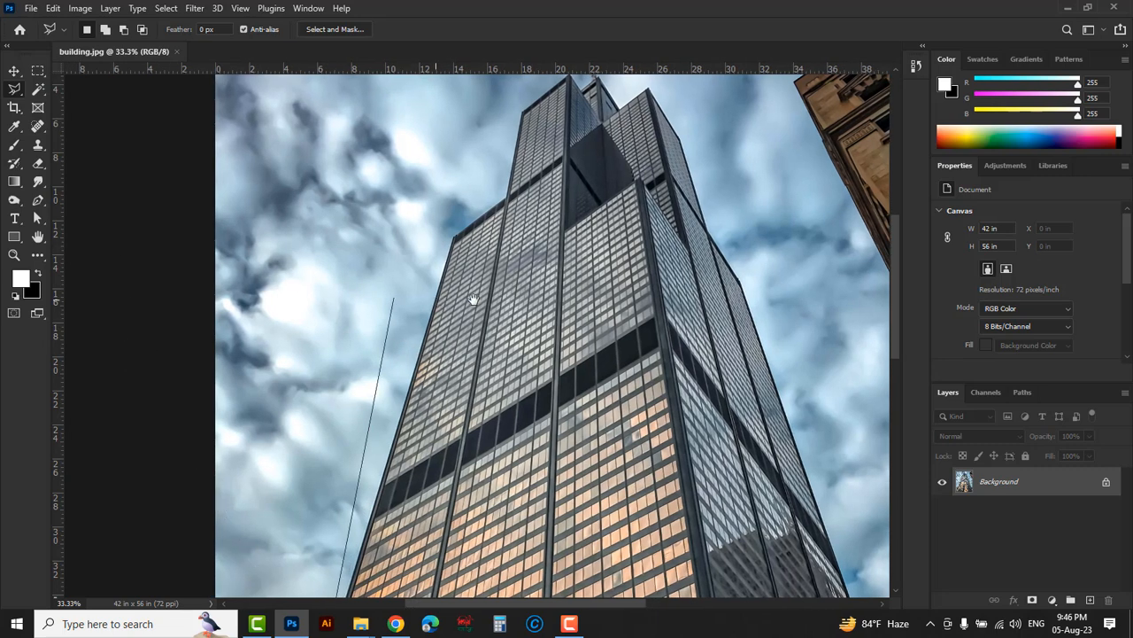
{"action": "mouse_move", "coordinate": [501, 244]}
{"action": "left_mouse_down"}
{"action": "mouse_move", "coordinate": [430, 329]}
{"action": "mouse_move", "coordinate": [382, 352]}
{"action": "left_mouse_up"}
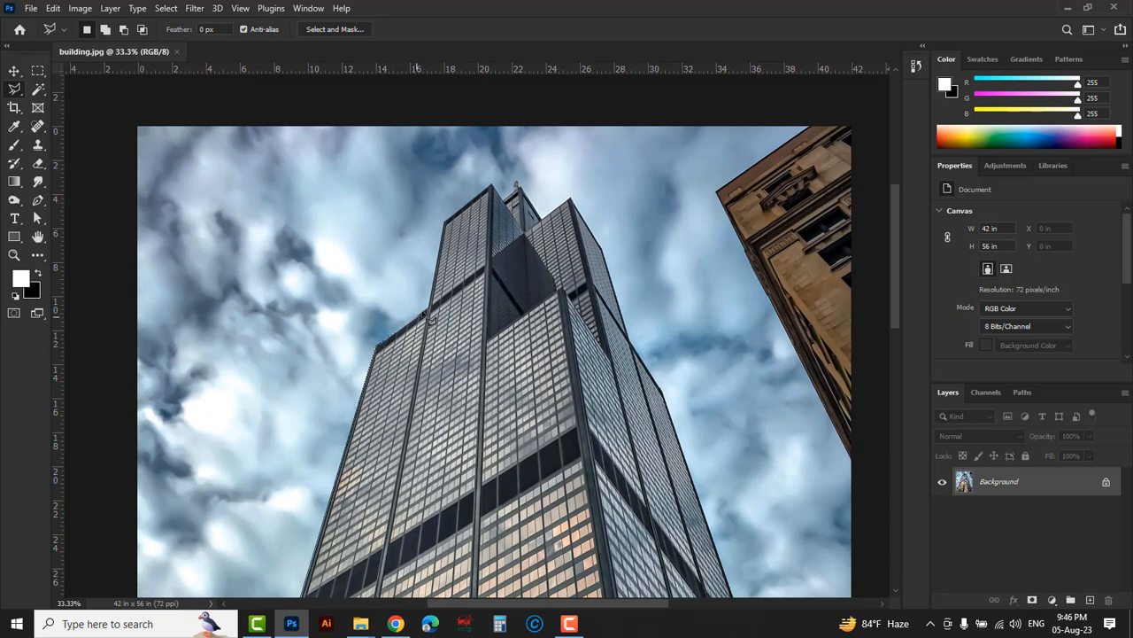
{"action": "left_click", "coordinate": [430, 308]}
Continue the polygonal outline around the tower's top blocks and down over the setbacks on its right side.
{"action": "scroll", "coordinate": [458, 227], "scroll_direction": "up", "scroll_amount": 2}
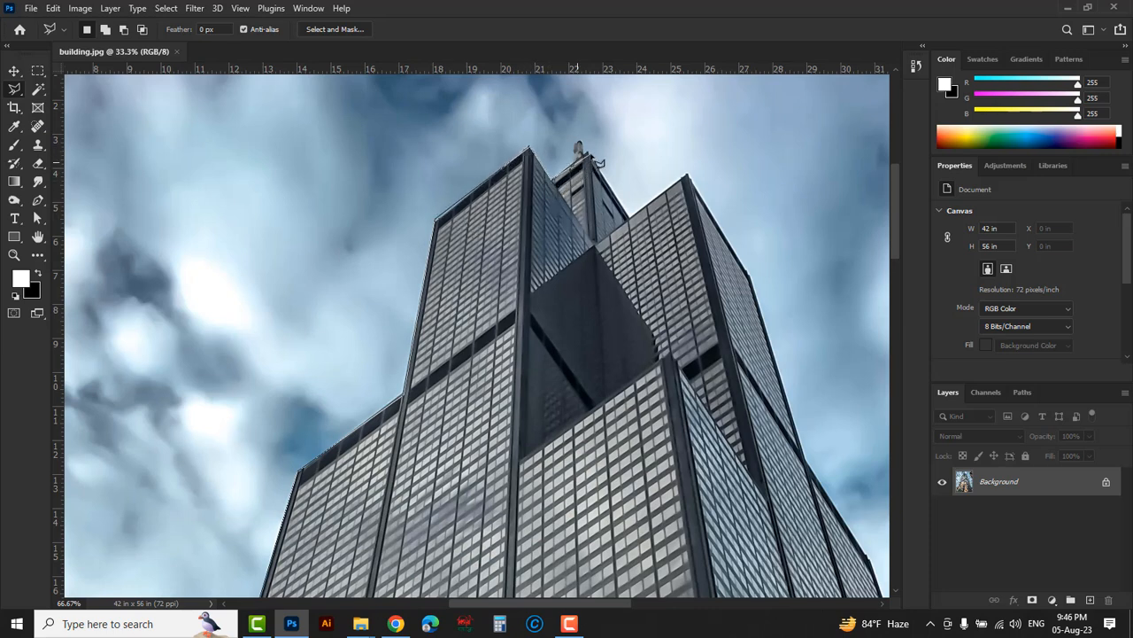
{"action": "left_click", "coordinate": [589, 153]}
{"action": "left_click", "coordinate": [627, 218]}
{"action": "left_click", "coordinate": [688, 178]}
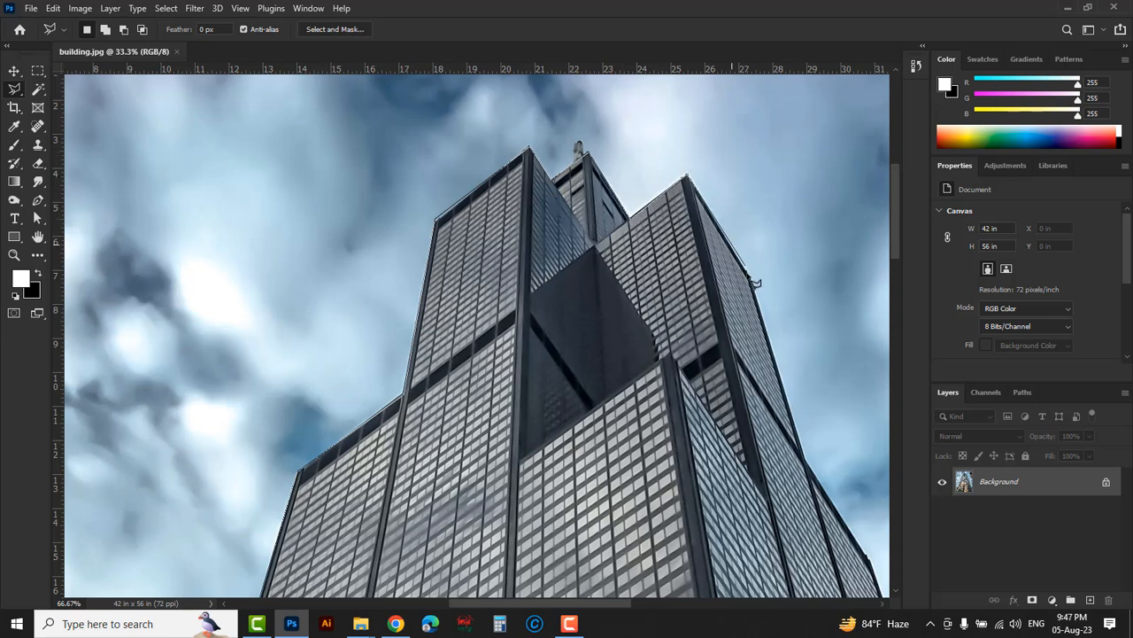
{"action": "mouse_move", "coordinate": [748, 405]}
{"action": "left_mouse_down"}
{"action": "mouse_move", "coordinate": [589, 309]}
{"action": "mouse_move", "coordinate": [533, 304]}
{"action": "mouse_move", "coordinate": [478, 322]}
{"action": "left_mouse_up"}
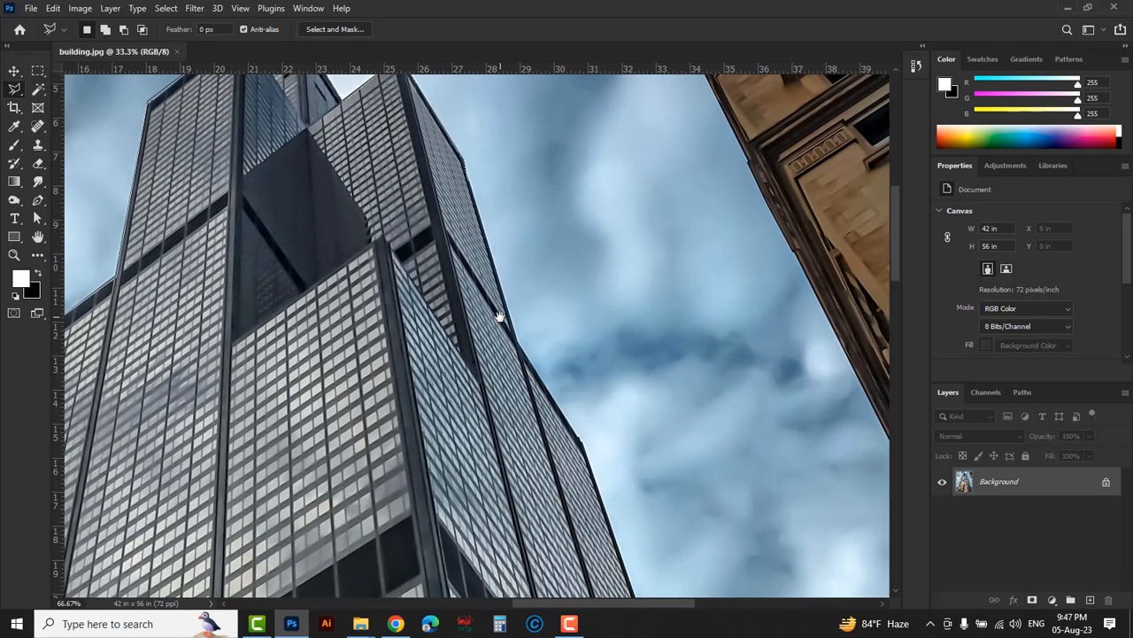
{"action": "left_click", "coordinate": [523, 353]}
{"action": "left_click", "coordinate": [585, 449]}
Trace the tower's lower right edge and the roofline of the neighbouring building out to the image's right border.
{"action": "left_click_drag", "start_coordinate": [618, 556], "coordinate": [528, 263]}
{"action": "left_click_drag", "start_coordinate": [600, 458], "coordinate": [514, 215]}
{"action": "left_click_drag", "start_coordinate": [587, 511], "coordinate": [526, 263]}
{"action": "left_click_drag", "start_coordinate": [611, 478], "coordinate": [606, 462]}
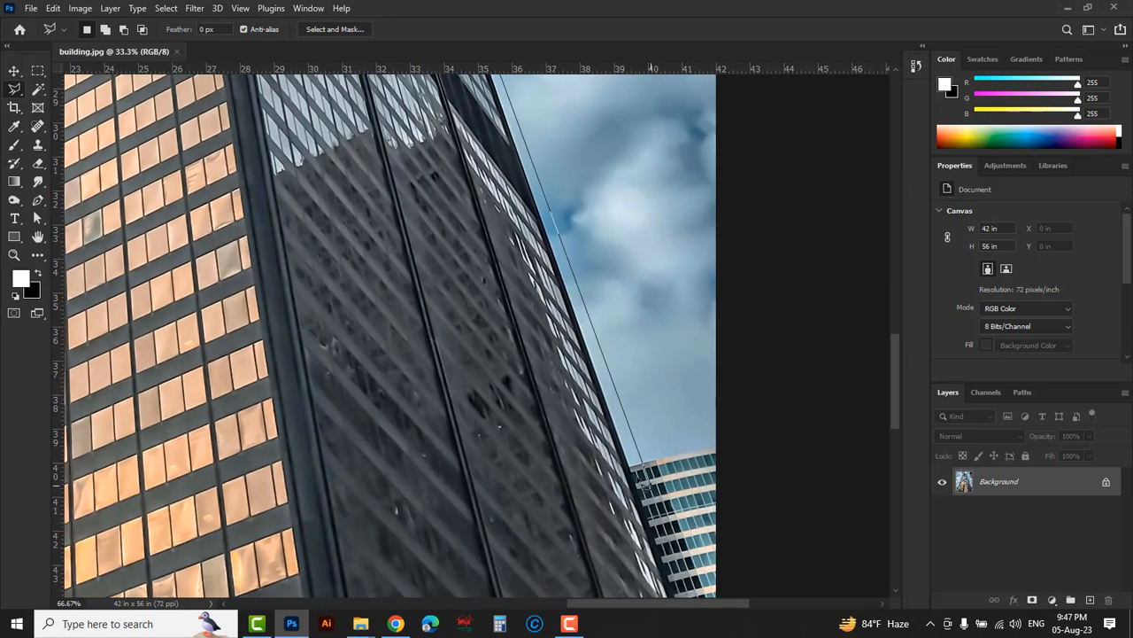
{"action": "left_click", "coordinate": [631, 463]}
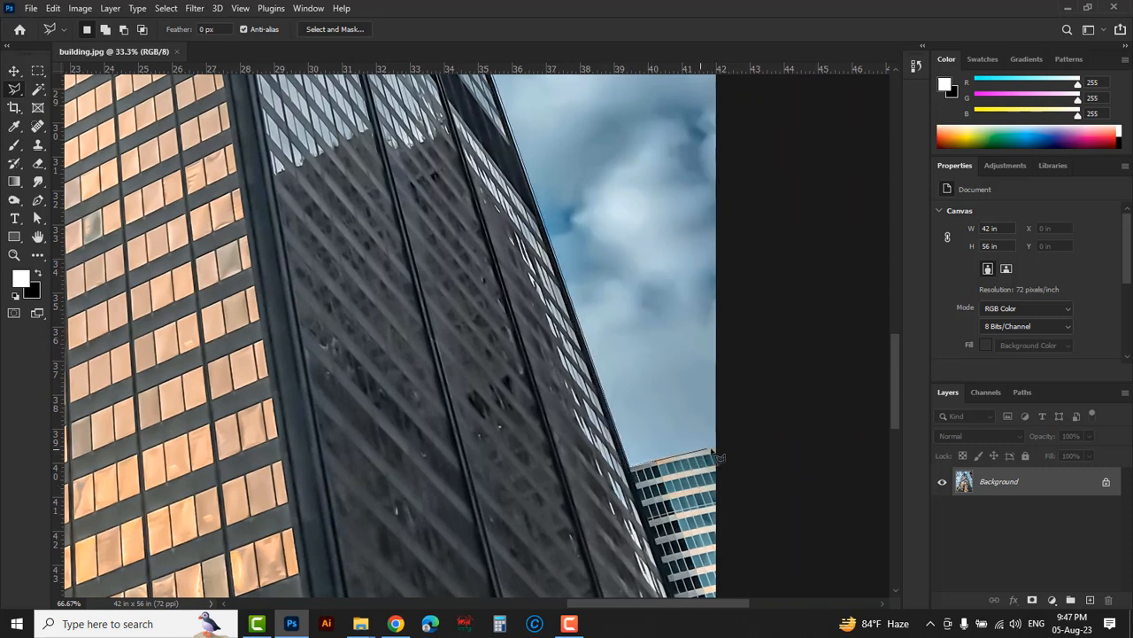
{"action": "left_click", "coordinate": [717, 450]}
Route the outline outside the canvas around the image's bottom corners, removing the misplaced point, and close it at the left building's roof.
{"action": "left_click_drag", "start_coordinate": [753, 514], "coordinate": [754, 254]}
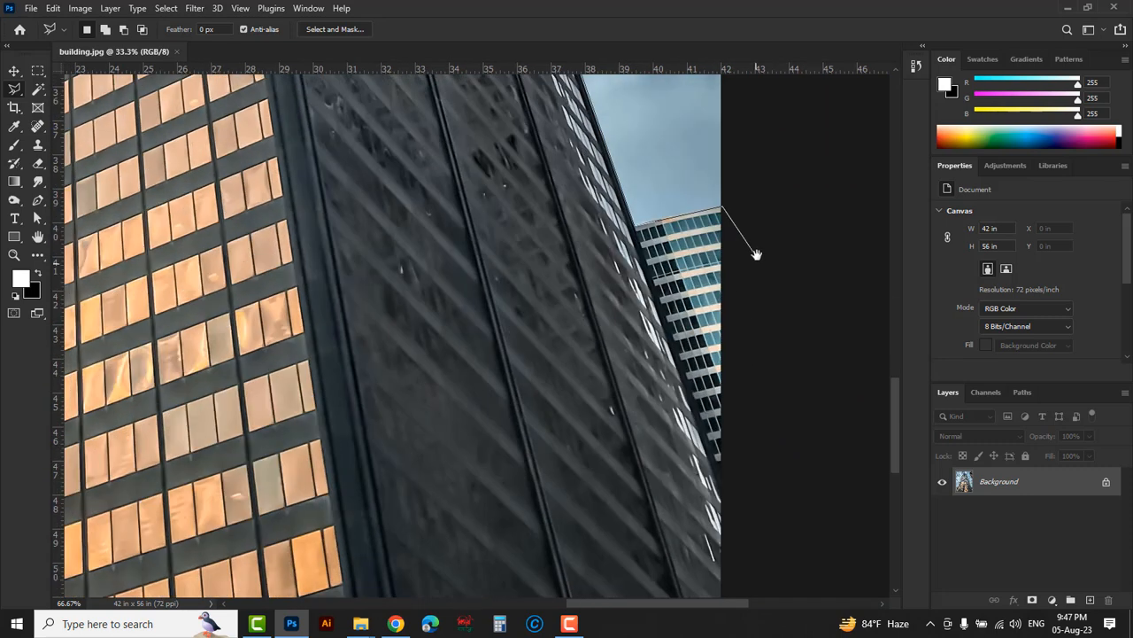
{"action": "left_click_drag", "start_coordinate": [775, 331], "coordinate": [764, 195]}
{"action": "left_click", "coordinate": [786, 398]}
{"action": "left_click", "coordinate": [649, 488]}
{"action": "left_click_drag", "start_coordinate": [419, 506], "coordinate": [769, 513]}
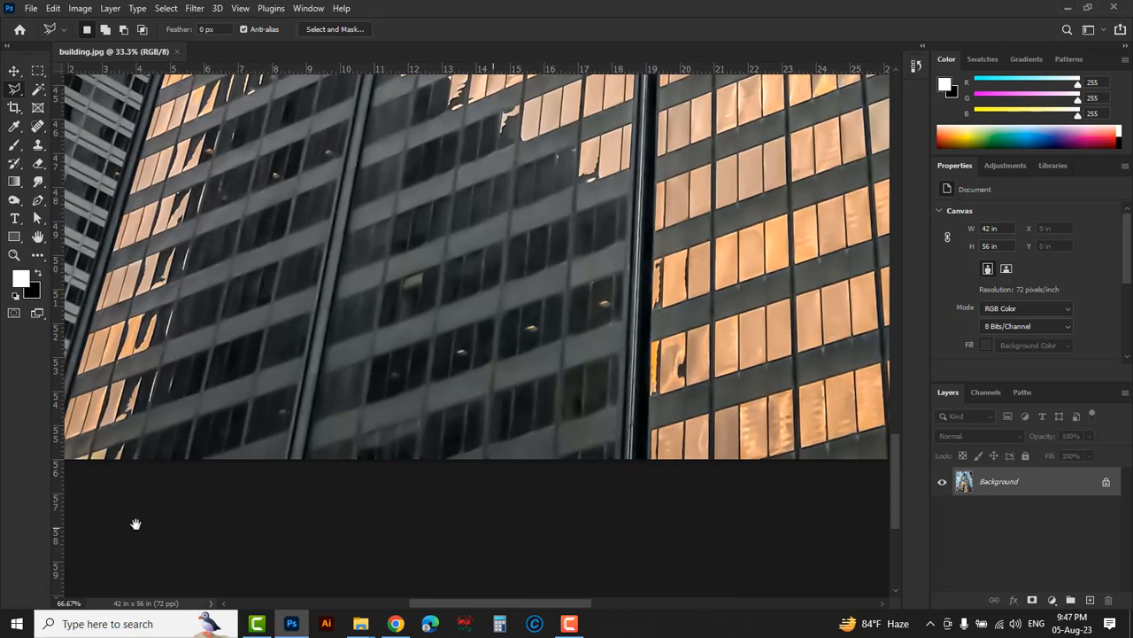
{"action": "left_click_drag", "start_coordinate": [133, 521], "coordinate": [458, 523]}
{"action": "left_click", "coordinate": [289, 522]}
{"action": "left_click", "coordinate": [255, 398]}
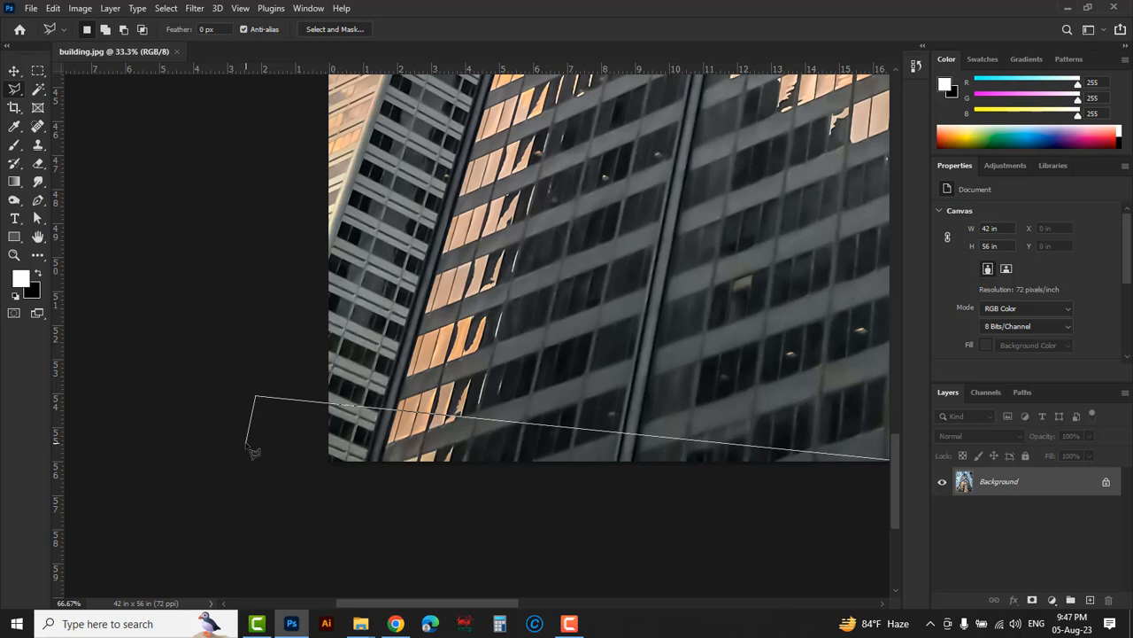
{"action": "key", "text": "BackSpace"}
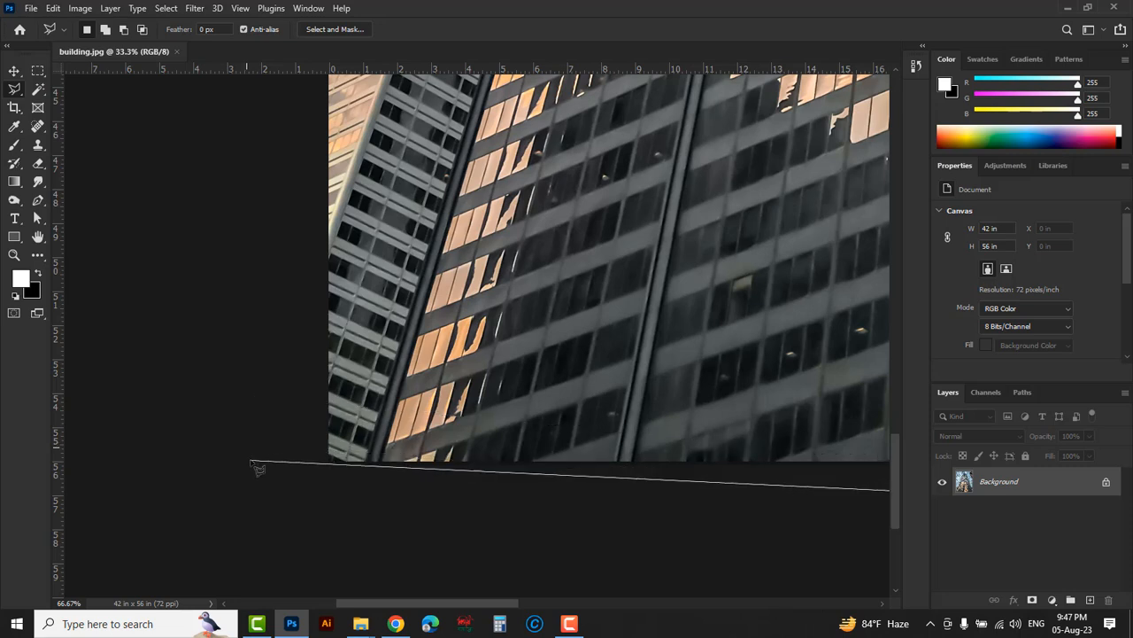
{"action": "left_click", "coordinate": [316, 488]}
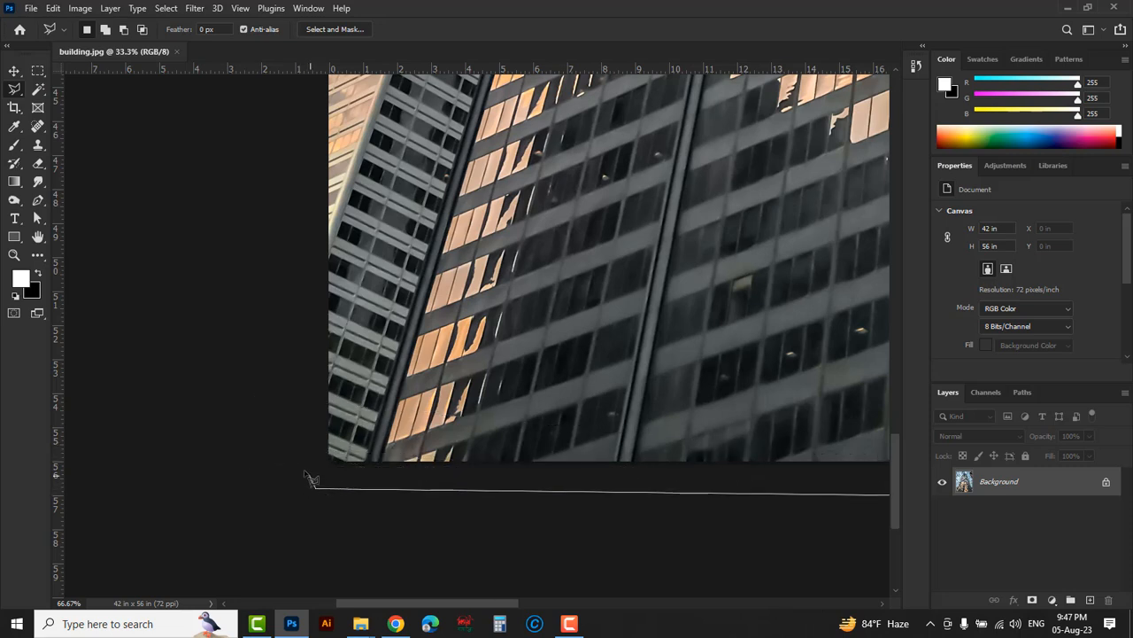
{"action": "scroll", "coordinate": [295, 445], "scroll_direction": "down", "scroll_amount": 5}
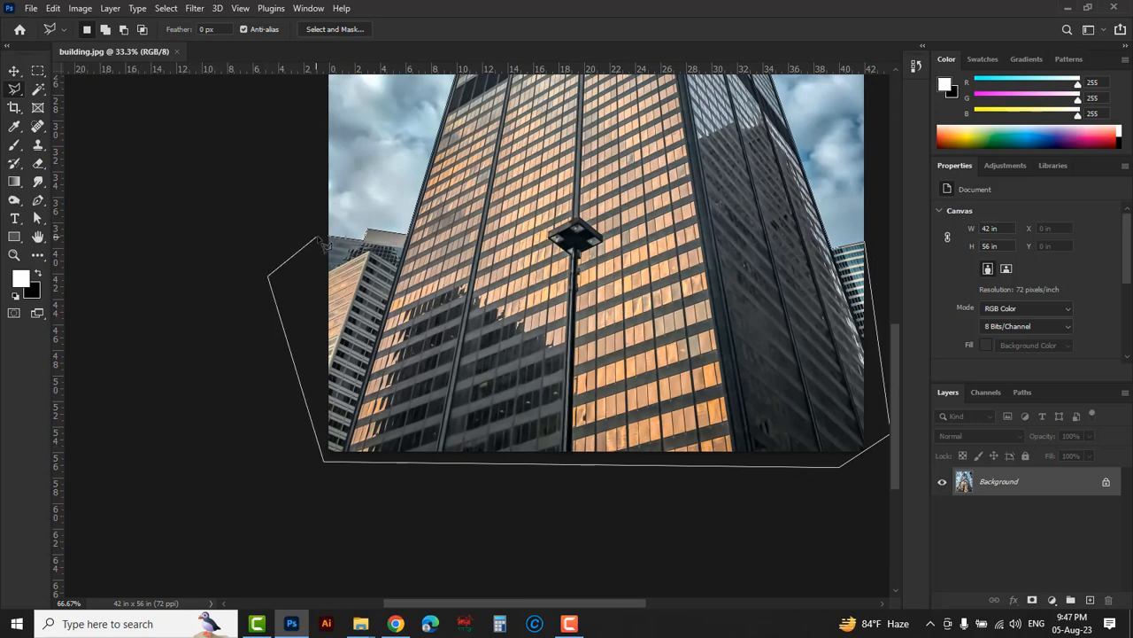
{"action": "left_click", "coordinate": [333, 242]}
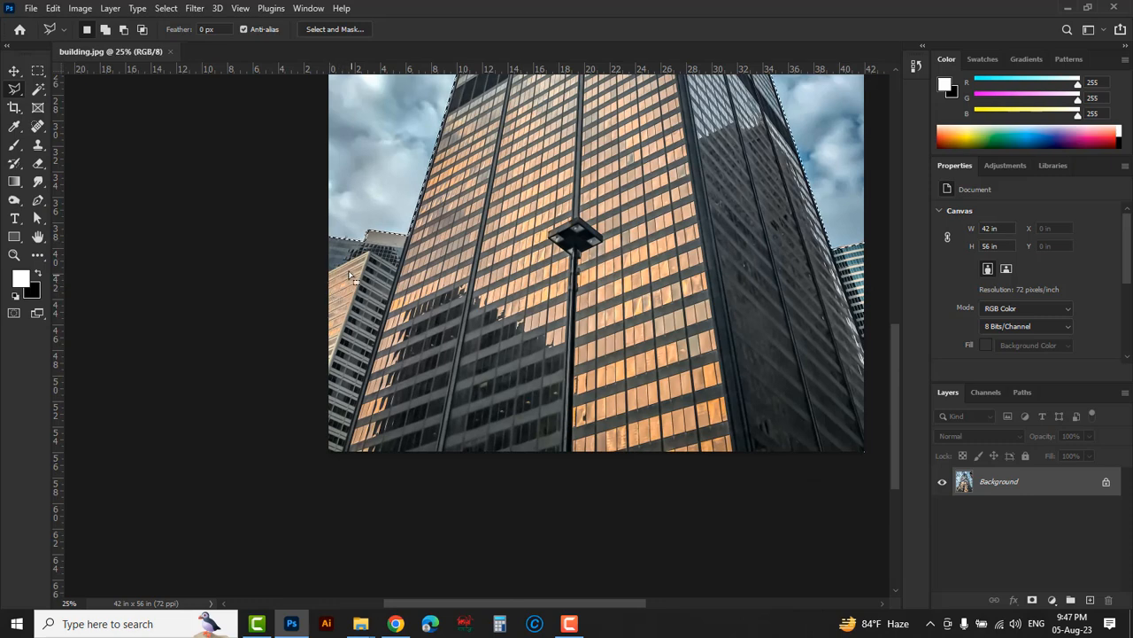
Copy the selected buildings to a new layer and hide the Background layer.
{"action": "scroll", "coordinate": [638, 248], "scroll_direction": "down", "scroll_amount": 2}
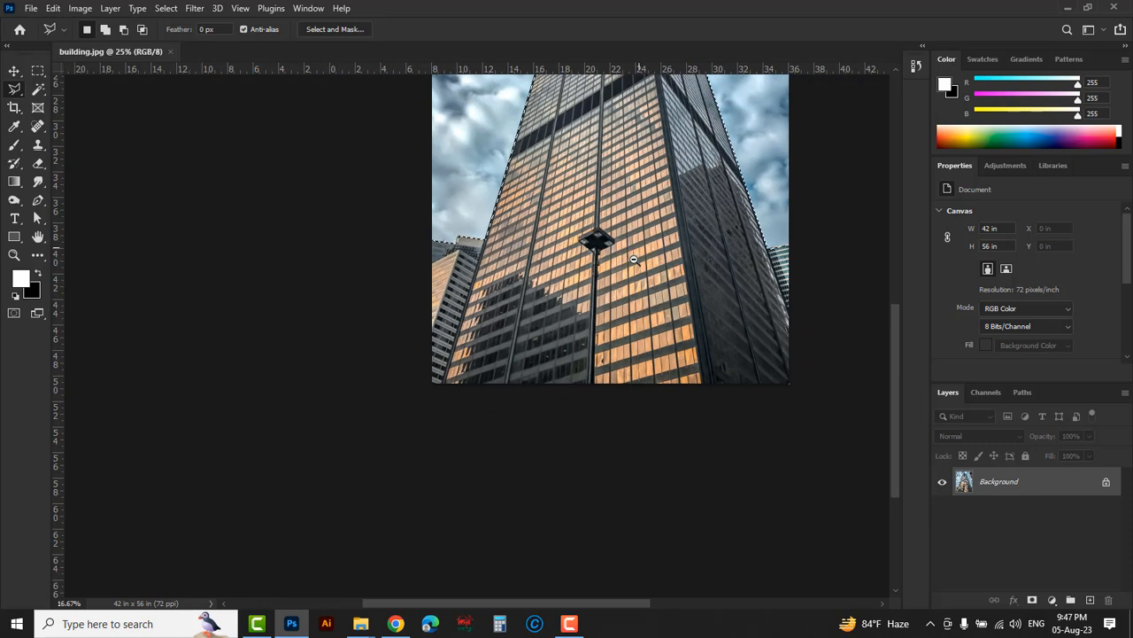
{"action": "left_click_drag", "start_coordinate": [655, 202], "coordinate": [489, 313]}
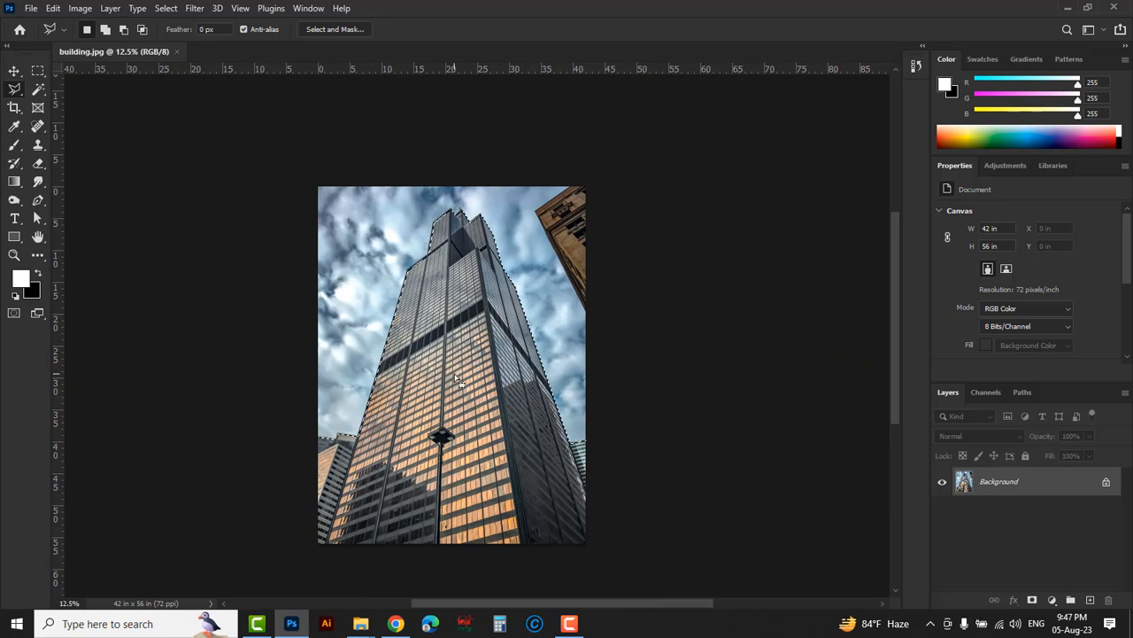
{"action": "key", "text": "ctrl+j"}
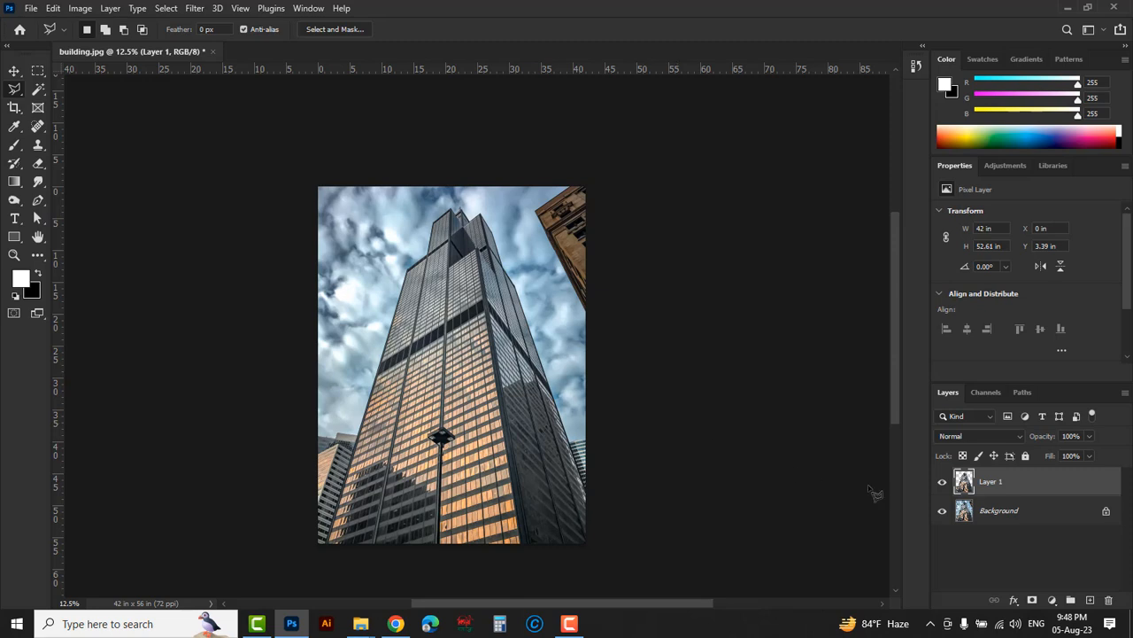
{"action": "left_click", "coordinate": [942, 511]}
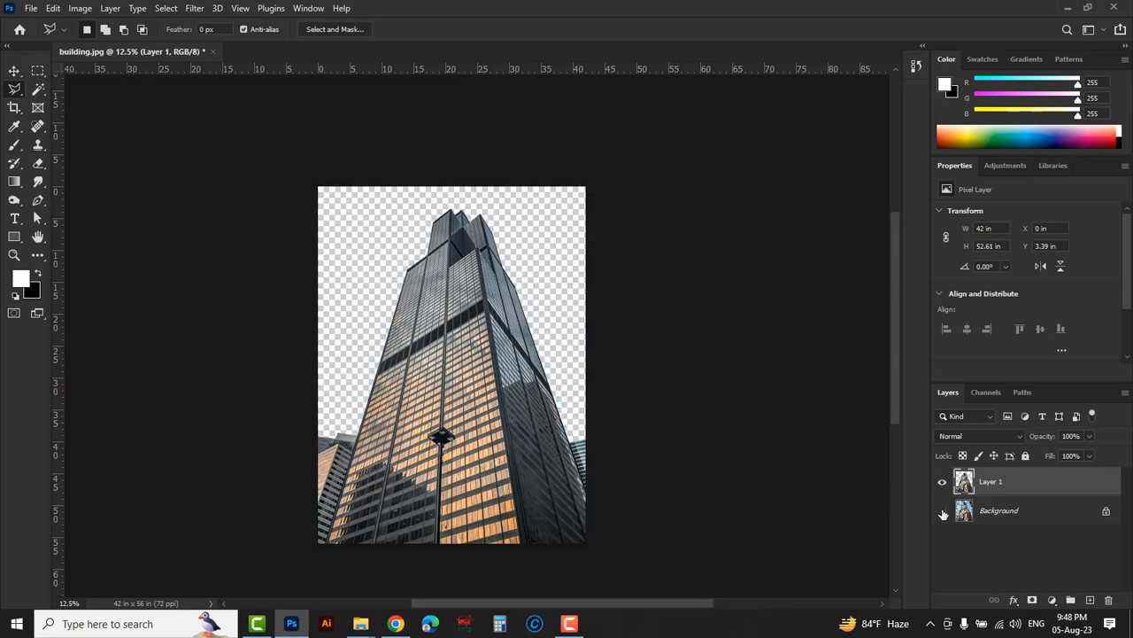
{"action": "left_click", "coordinate": [942, 511]}
Open the sky image from the Class 5 folder as a second document.
{"action": "left_click", "coordinate": [30, 12]}
{"action": "left_click", "coordinate": [49, 33]}
{"action": "left_click", "coordinate": [390, 163]}
{"action": "left_click", "coordinate": [474, 384]}
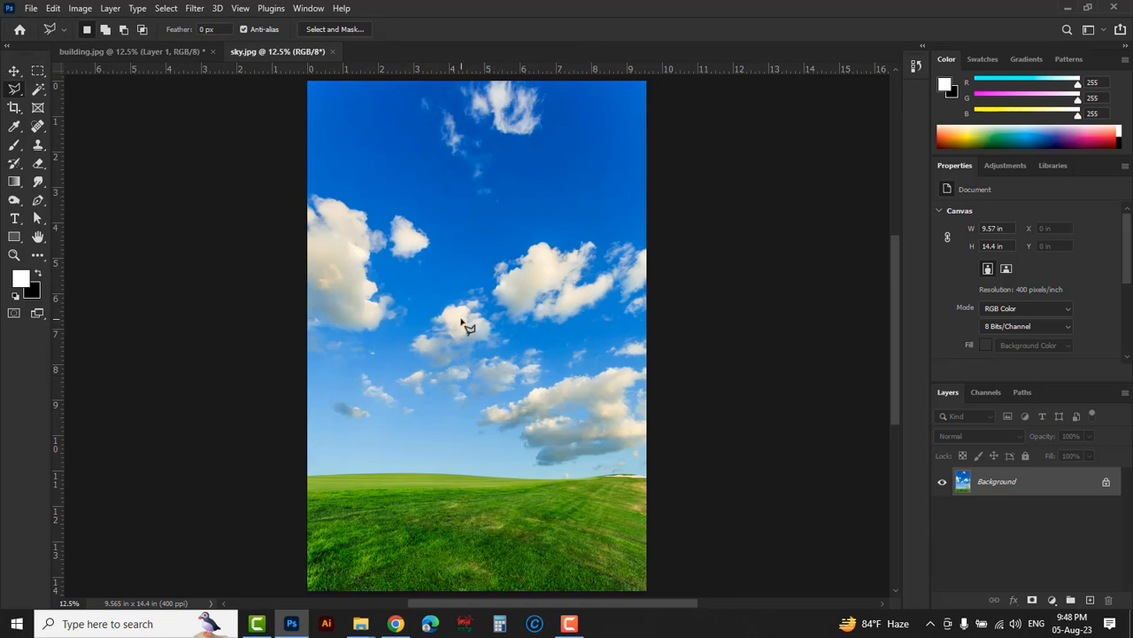
Move a copy of the sky picture into building.jpg with the Move tool, covering nearly the whole canvas.
{"action": "left_click", "coordinate": [14, 73]}
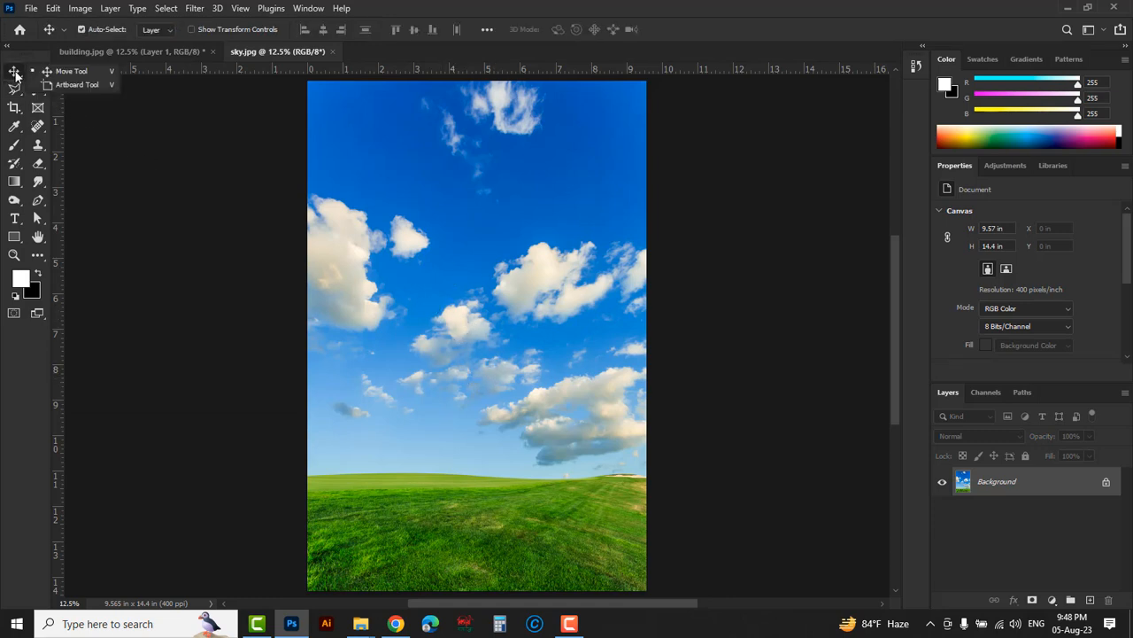
{"action": "left_click", "coordinate": [61, 74]}
{"action": "left_click_drag", "start_coordinate": [497, 357], "coordinate": [415, 324]}
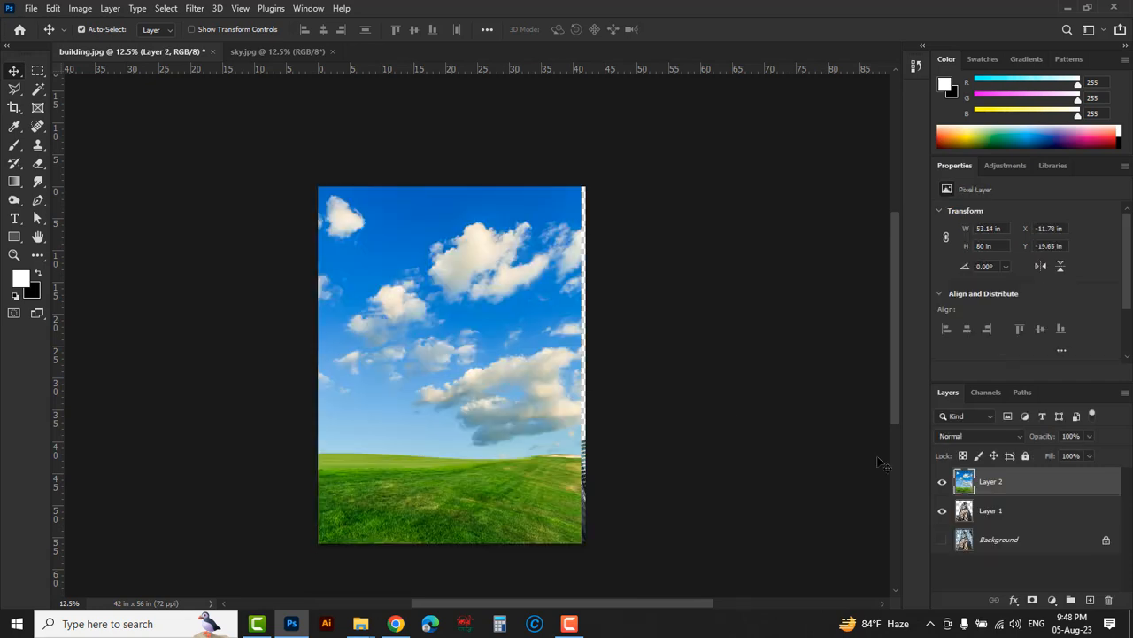
Put the sky layer beneath the building cutout, scale it to 84.63%, and position it so the clouds fill the background.
{"action": "left_click_drag", "start_coordinate": [1031, 484], "coordinate": [1037, 518]}
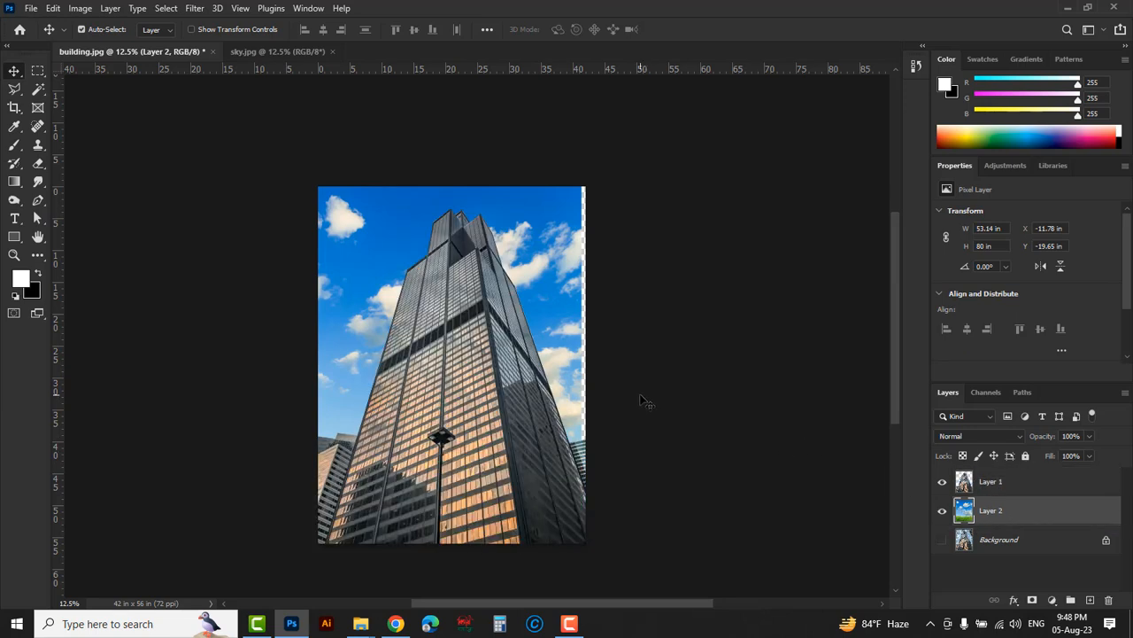
{"action": "key", "text": "ctrl+t"}
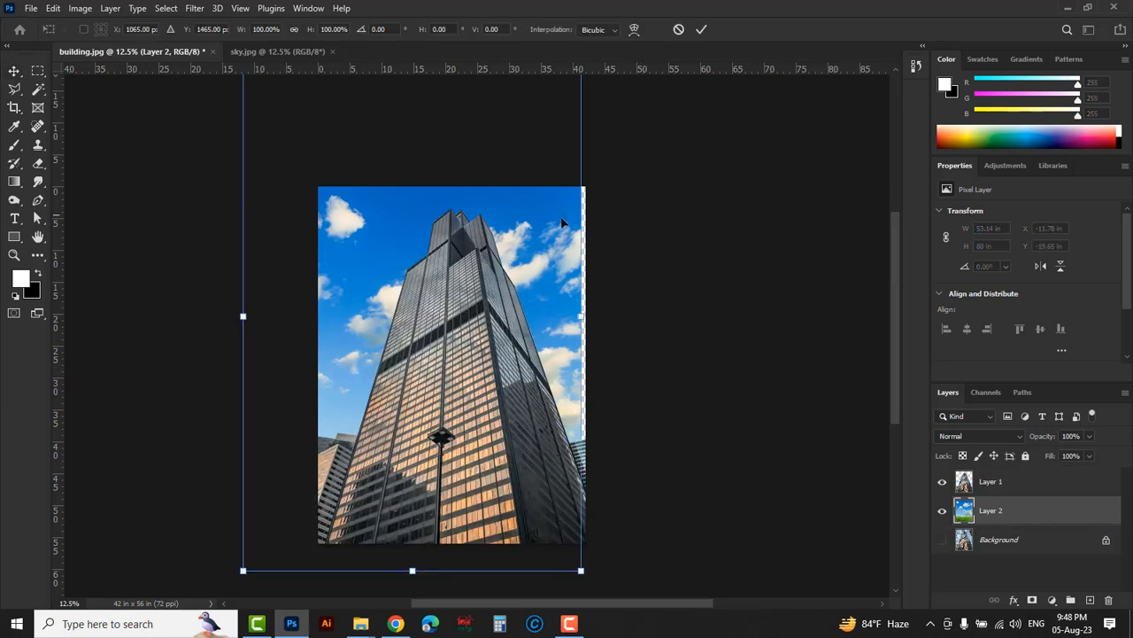
{"action": "left_click_drag", "start_coordinate": [544, 199], "coordinate": [564, 286]}
{"action": "left_click_drag", "start_coordinate": [269, 152], "coordinate": [348, 264]}
{"action": "left_click_drag", "start_coordinate": [437, 392], "coordinate": [401, 256]}
{"action": "left_click_drag", "start_coordinate": [546, 450], "coordinate": [549, 427]}
{"action": "left_click_drag", "start_coordinate": [564, 500], "coordinate": [546, 453]}
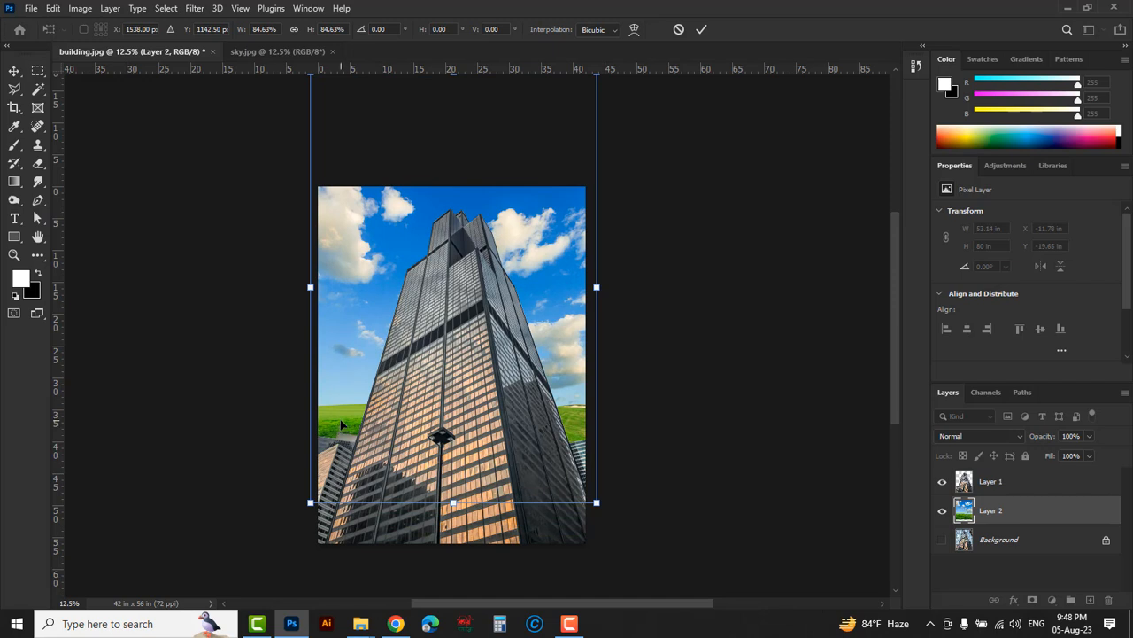
{"action": "left_click_drag", "start_coordinate": [357, 422], "coordinate": [353, 454]}
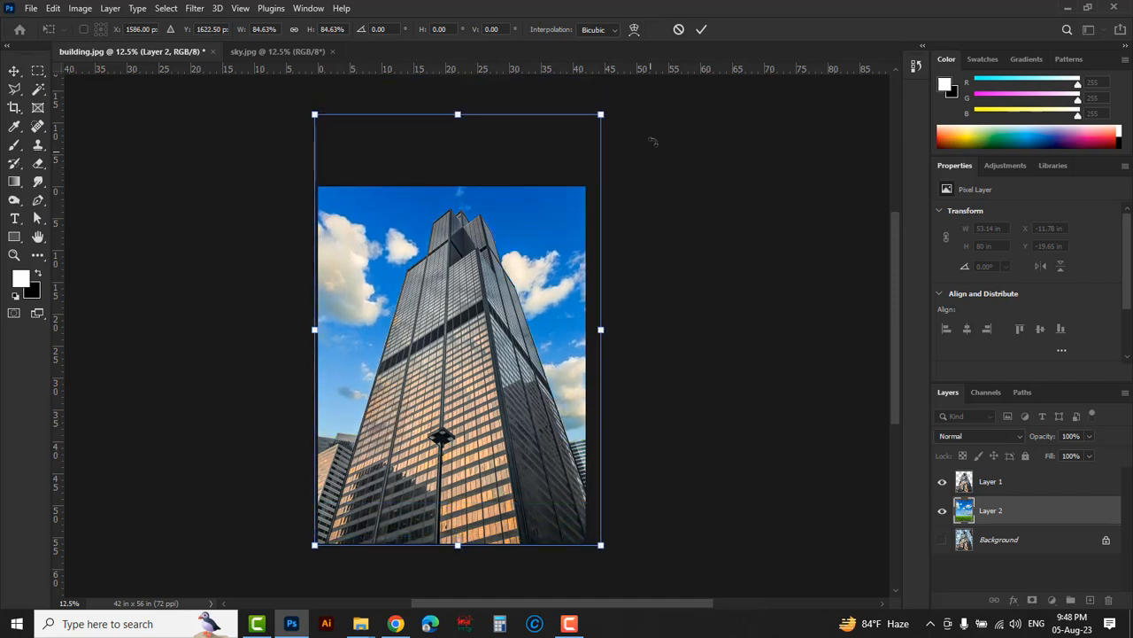
{"action": "left_click", "coordinate": [702, 30]}
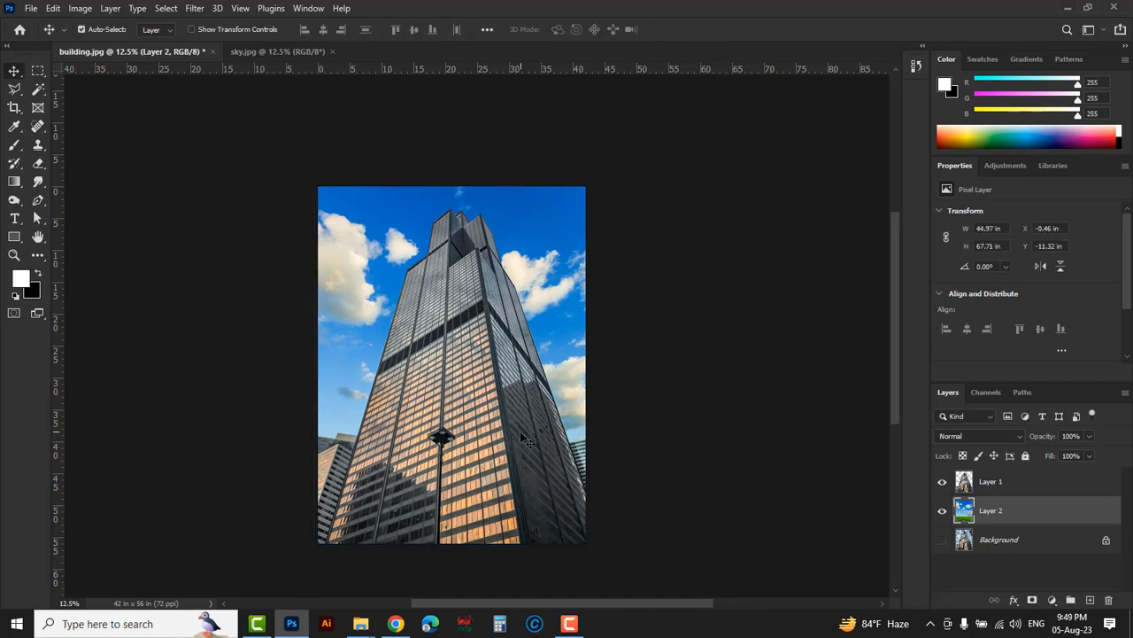
Copy the building cutout from building.jpg into the sky.jpg document, accepting the color profile conversion.
{"action": "left_click", "coordinate": [485, 416]}
{"action": "left_click_drag", "start_coordinate": [475, 394], "coordinate": [274, 62]}
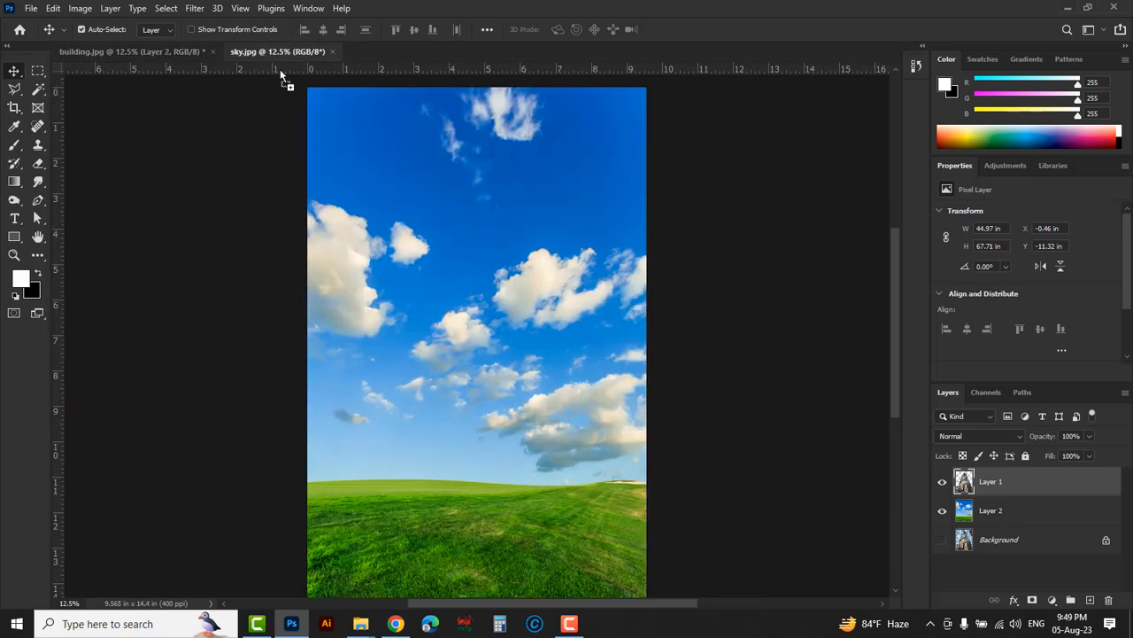
{"action": "left_click_drag", "start_coordinate": [480, 388], "coordinate": [479, 388]}
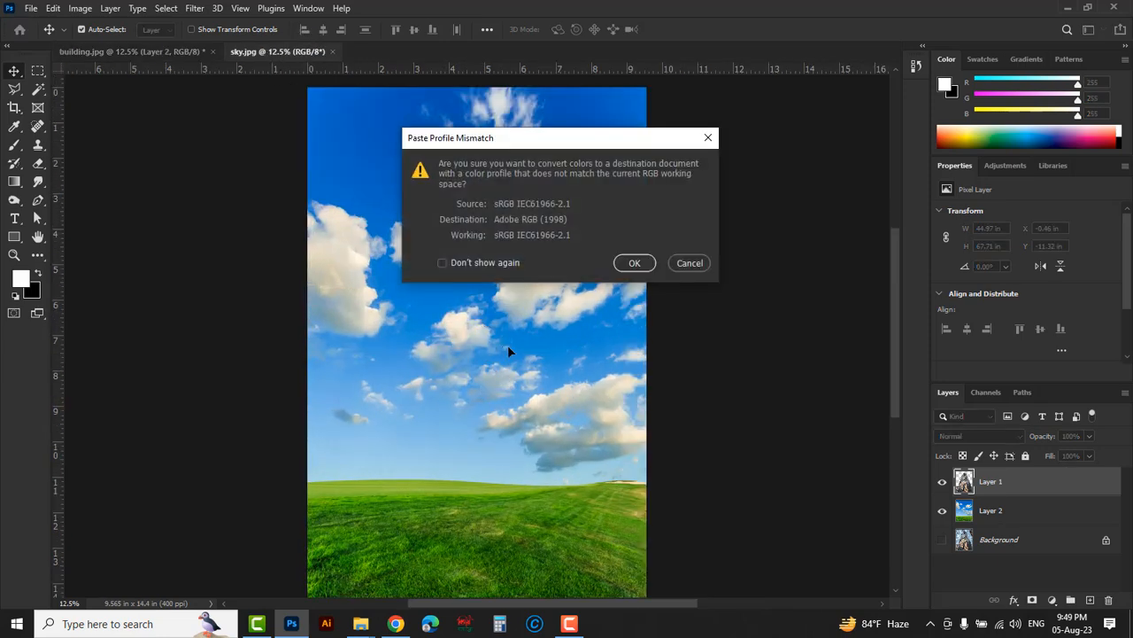
{"action": "left_click", "coordinate": [636, 263]}
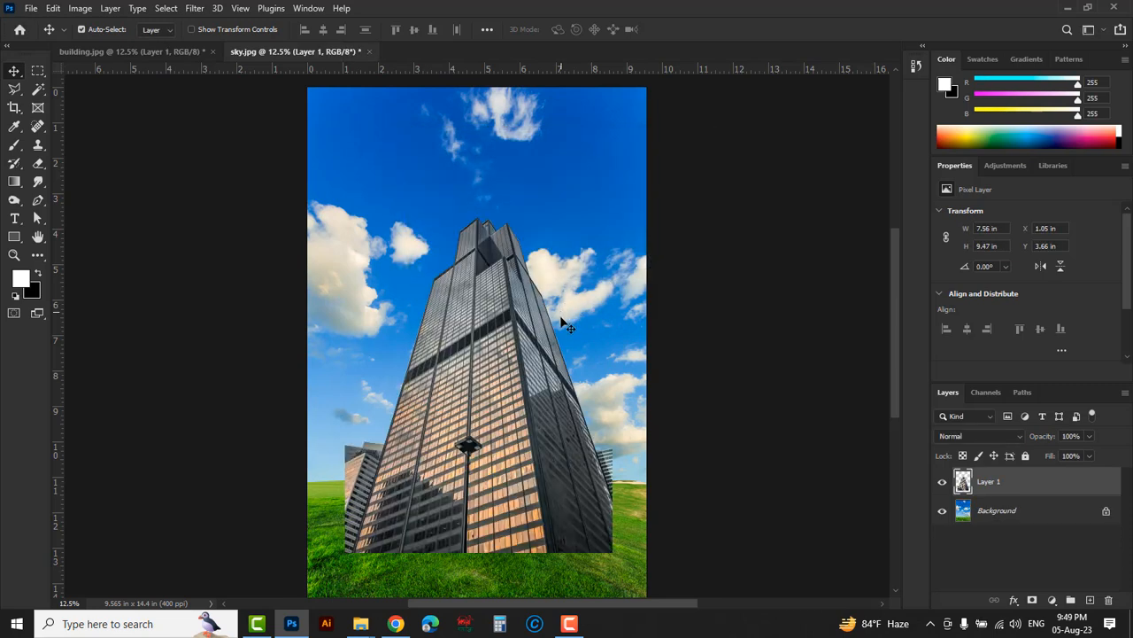
Align the building cutout with the sky image's bottom-left corner and enlarge it proportionally to about 9.71 x 12.16 in, spanning the canvas width.
{"action": "left_click_drag", "start_coordinate": [893, 299], "coordinate": [894, 335]}
{"action": "left_click_drag", "start_coordinate": [470, 362], "coordinate": [434, 412]}
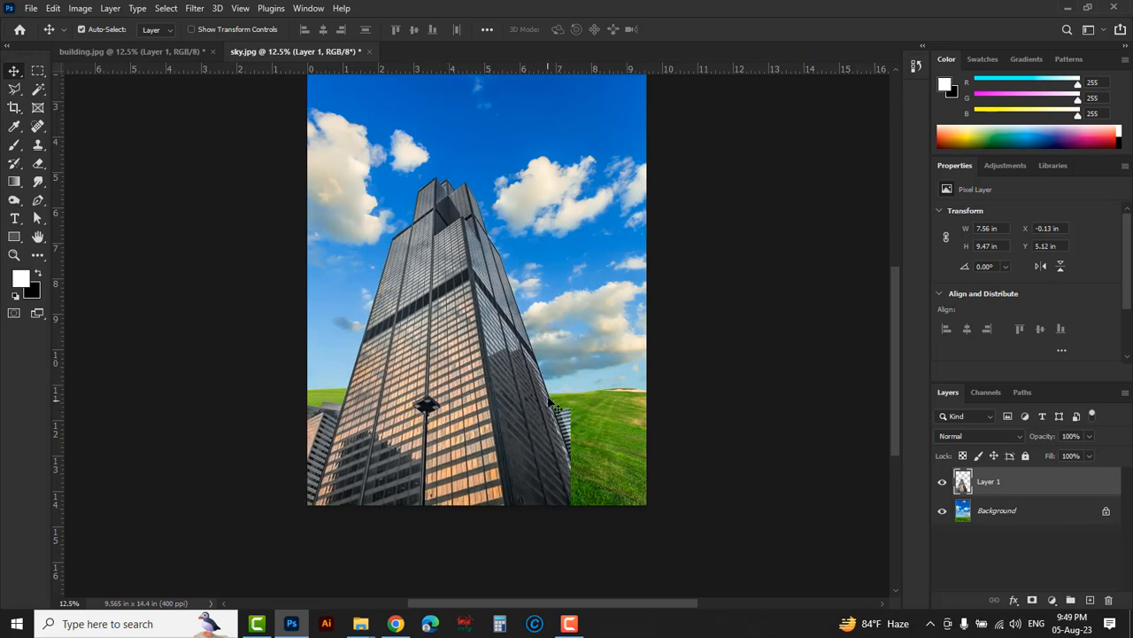
{"action": "left_click_drag", "start_coordinate": [892, 383], "coordinate": [887, 356]}
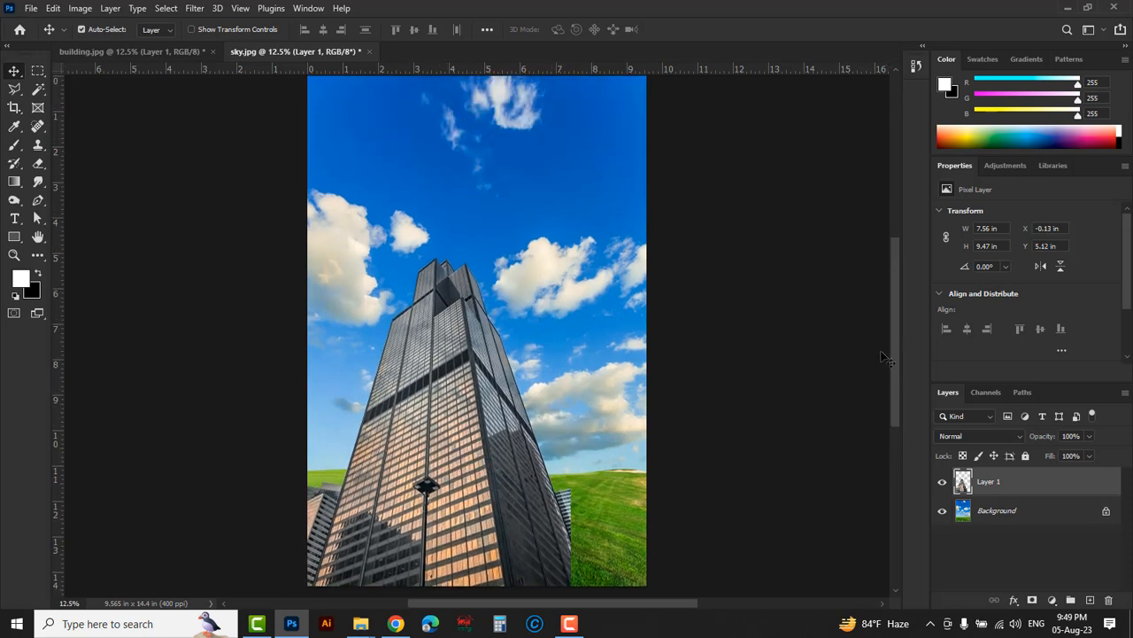
{"action": "key", "text": "ctrl+t"}
{"action": "left_click_drag", "start_coordinate": [572, 254], "coordinate": [646, 162]}
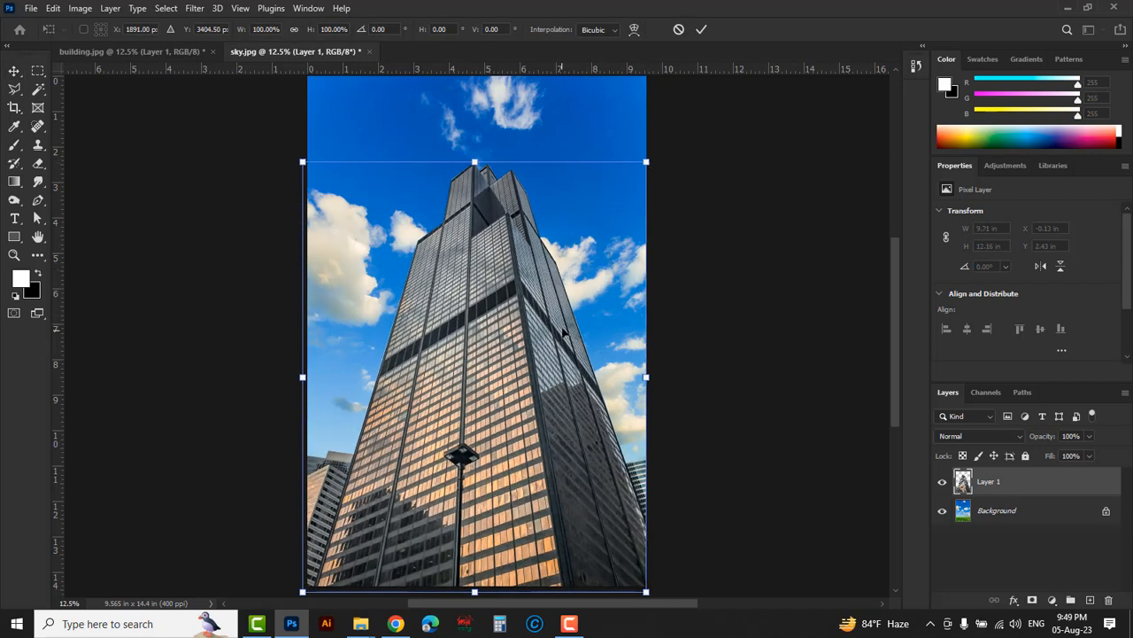
Try a horizontal flip on the building cutout and undo it.
{"action": "right_click", "coordinate": [595, 278]}
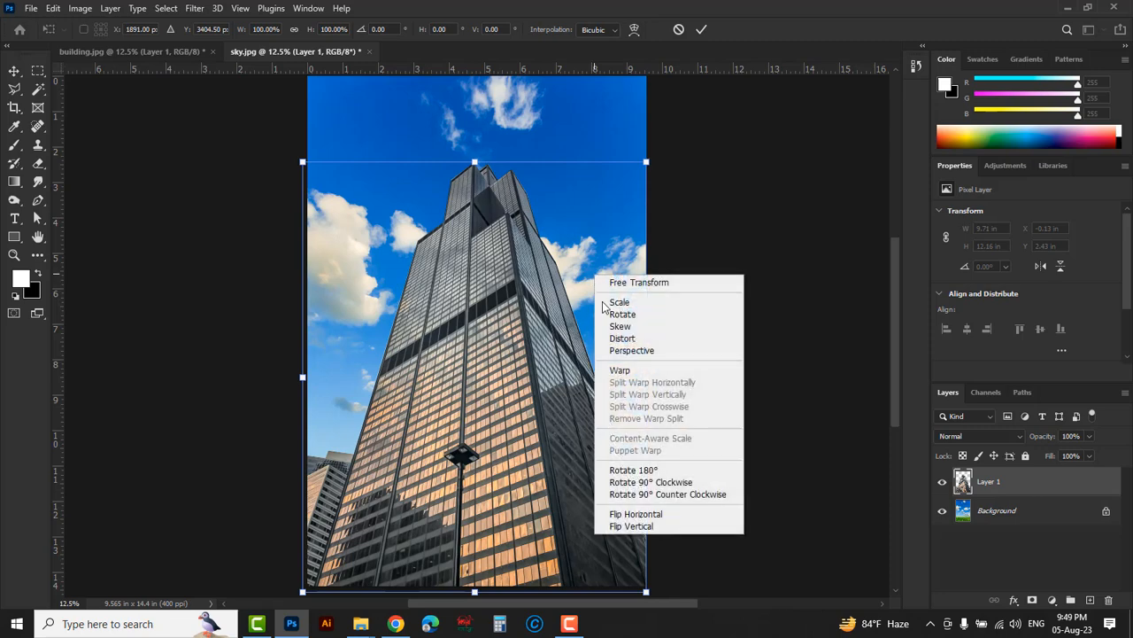
{"action": "left_click", "coordinate": [631, 515]}
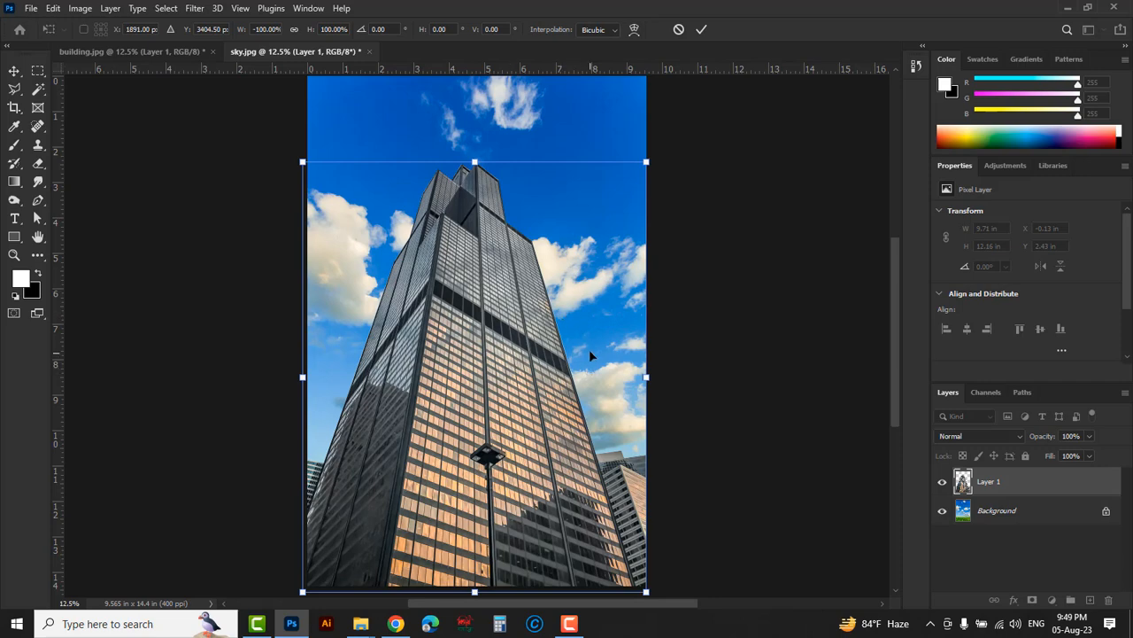
{"action": "key", "text": "ctrl+z"}
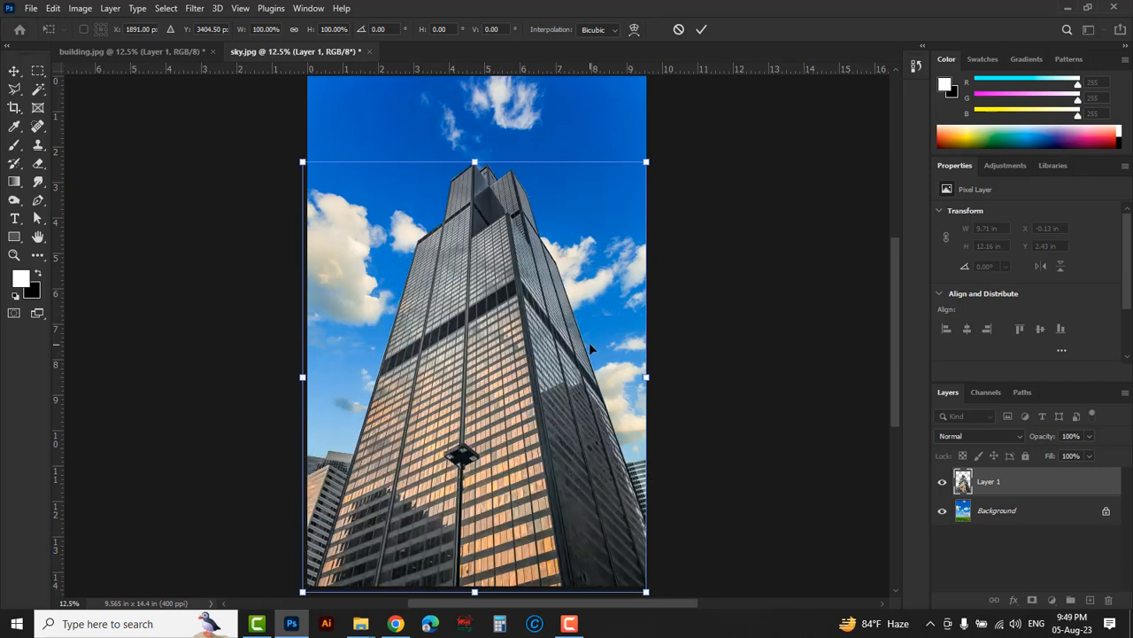
Apply the building cutout's enlargement and view the whole composition.
{"action": "key", "text": "Return"}
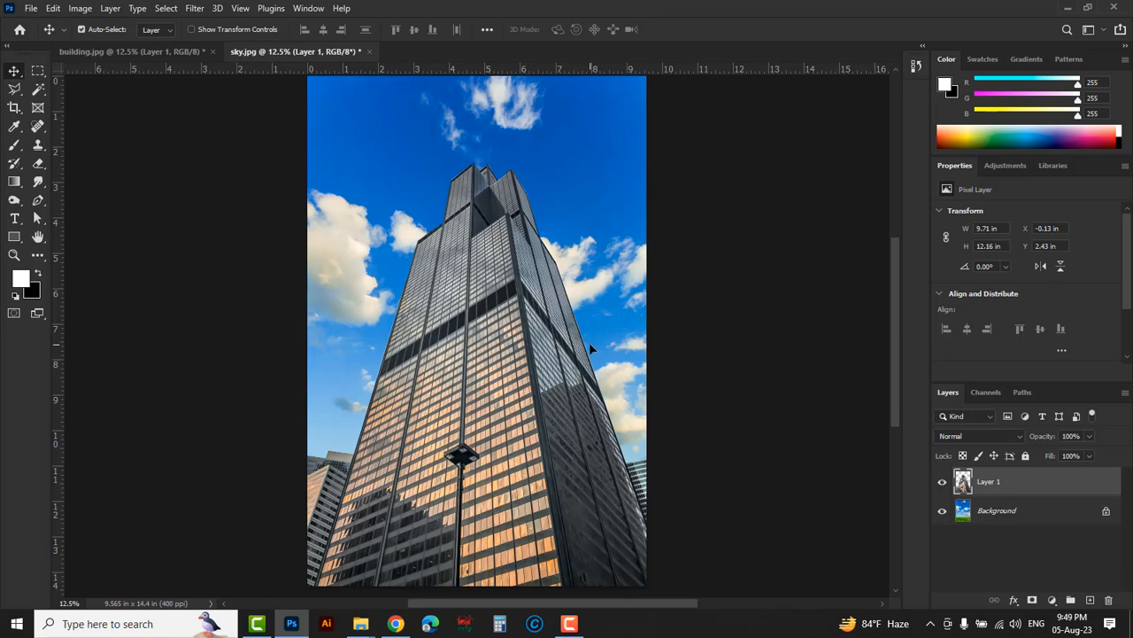
{"action": "key", "text": "ctrl+minus"}
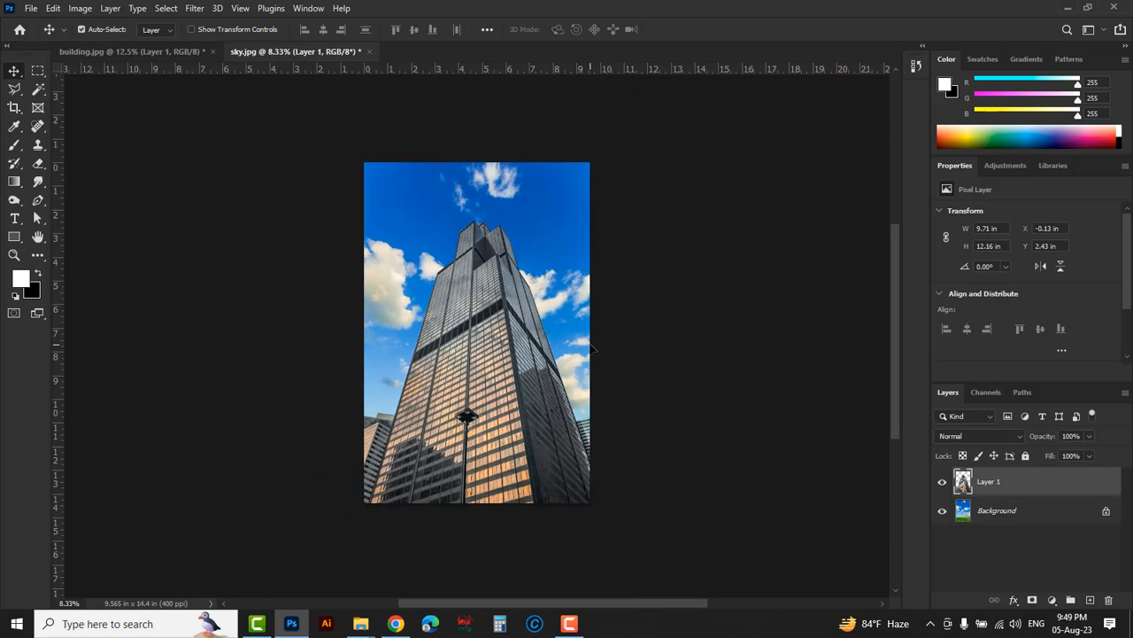
Switch to the Magnetic Lasso tool and open the men image from the Class 5 folder.
{"action": "key", "text": "l"}
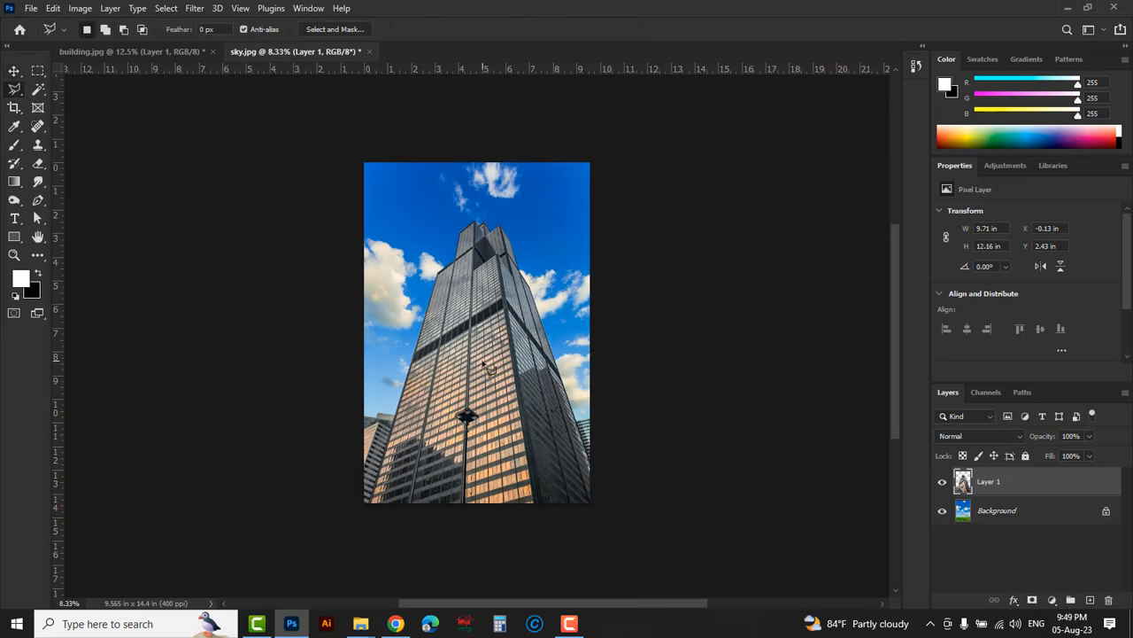
{"action": "right_click", "coordinate": [15, 97]}
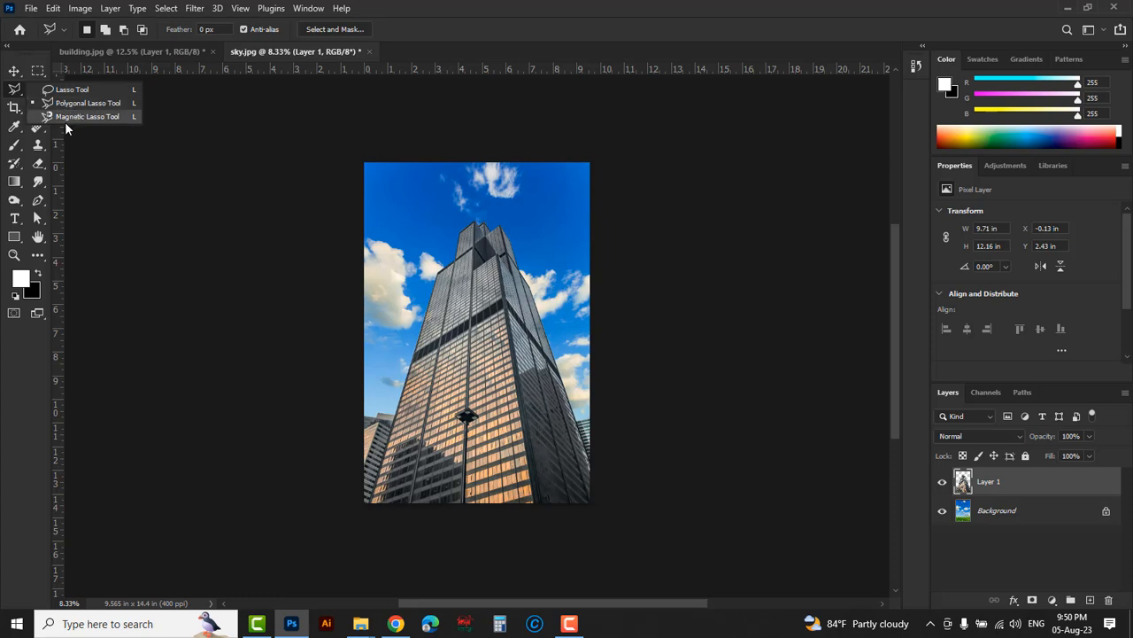
{"action": "left_click", "coordinate": [98, 118]}
{"action": "left_click", "coordinate": [31, 11]}
{"action": "left_click", "coordinate": [46, 37]}
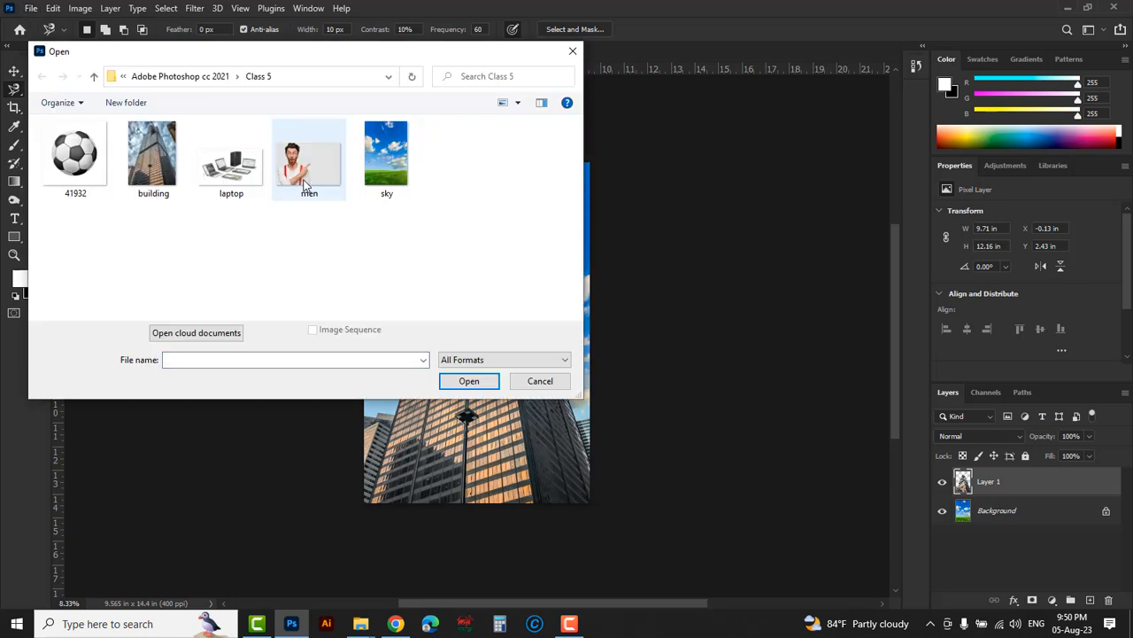
{"action": "left_click", "coordinate": [303, 182]}
{"action": "left_click", "coordinate": [470, 381]}
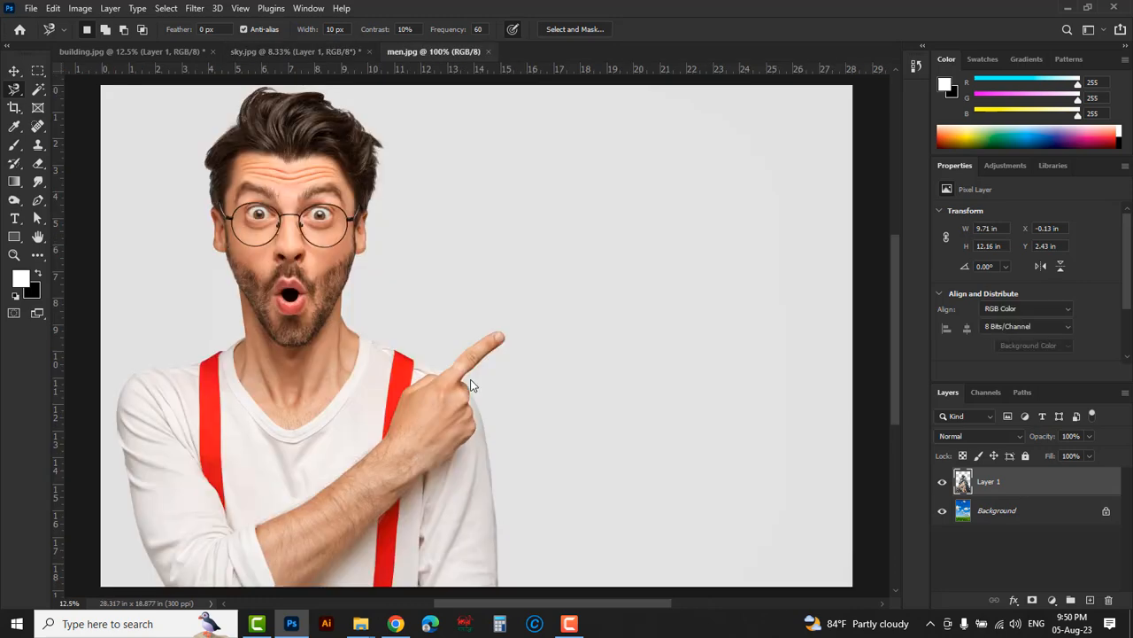
Start a Magnetic Lasso outline on the left sleeve's outer edge and trace it over the shoulder and neck to the left ear.
{"action": "left_click", "coordinate": [135, 497]}
{"action": "left_click", "coordinate": [134, 498]}
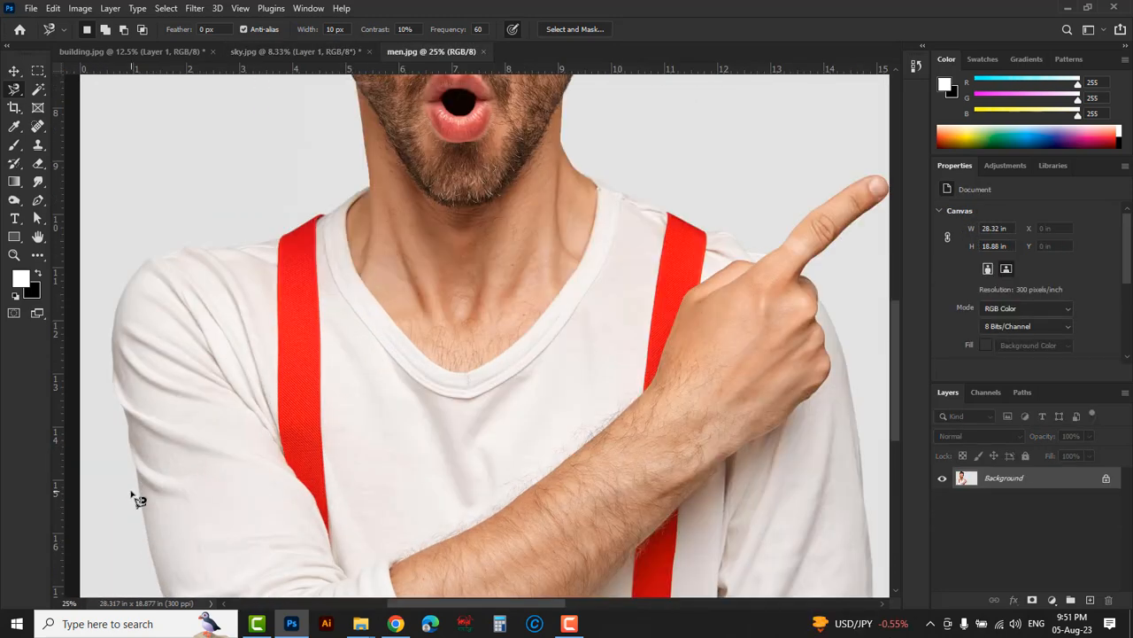
{"action": "left_click", "coordinate": [146, 526]}
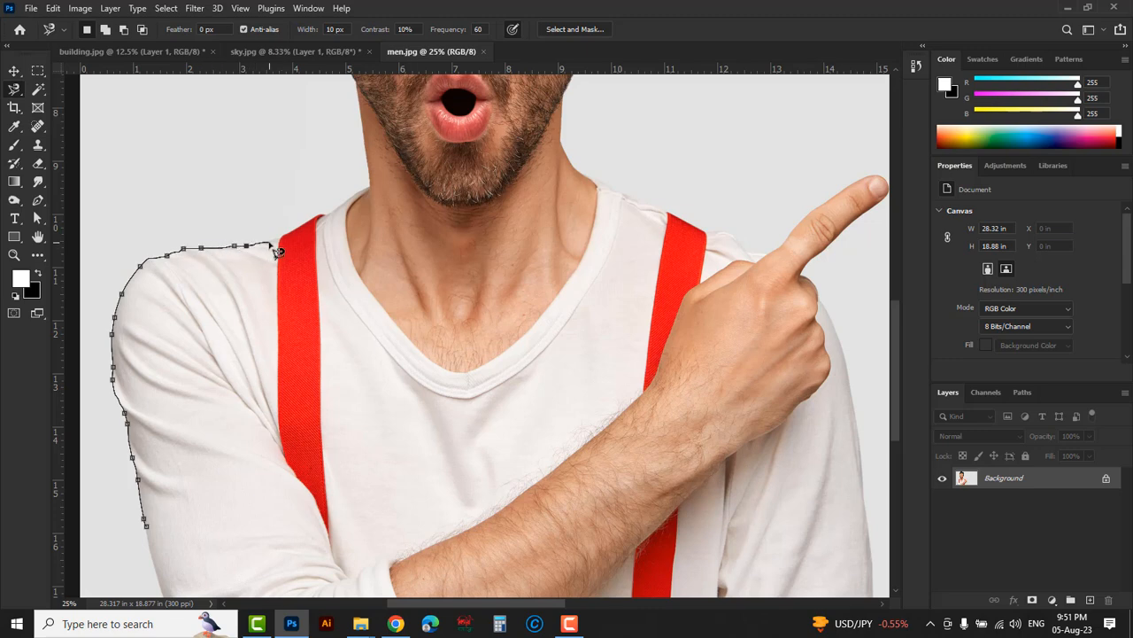
{"action": "key", "text": "space"}
{"action": "left_click_drag", "start_coordinate": [379, 152], "coordinate": [399, 430]}
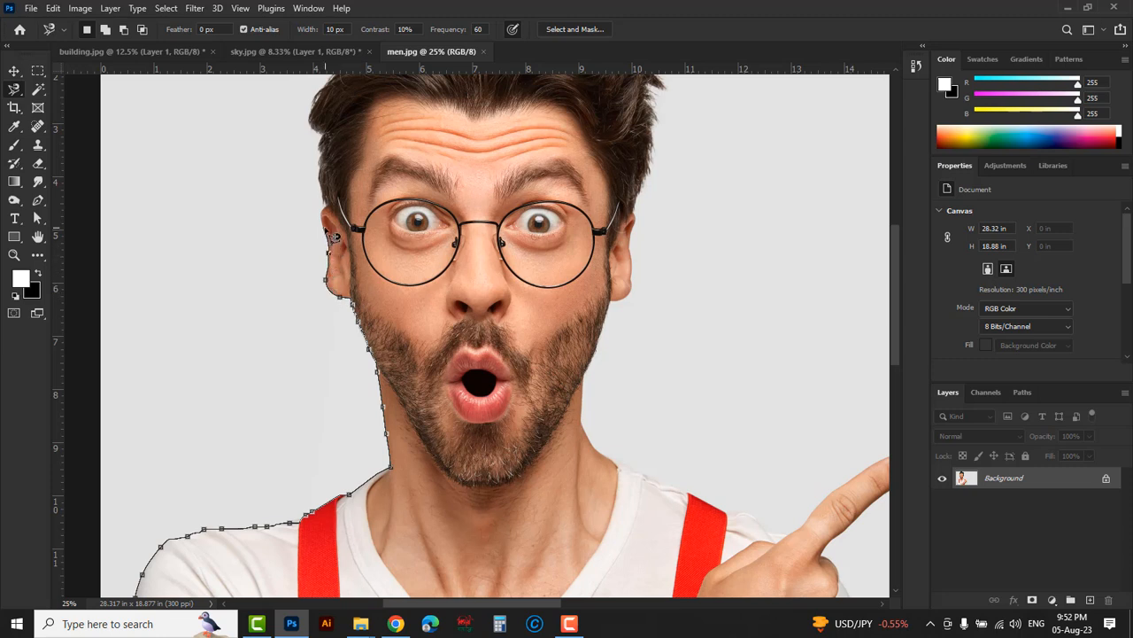
Continue the outline around the hair, right ear, neck, pointing finger and right sleeve down to the image's bottom edge.
{"action": "left_click_drag", "start_coordinate": [326, 232], "coordinate": [299, 460]}
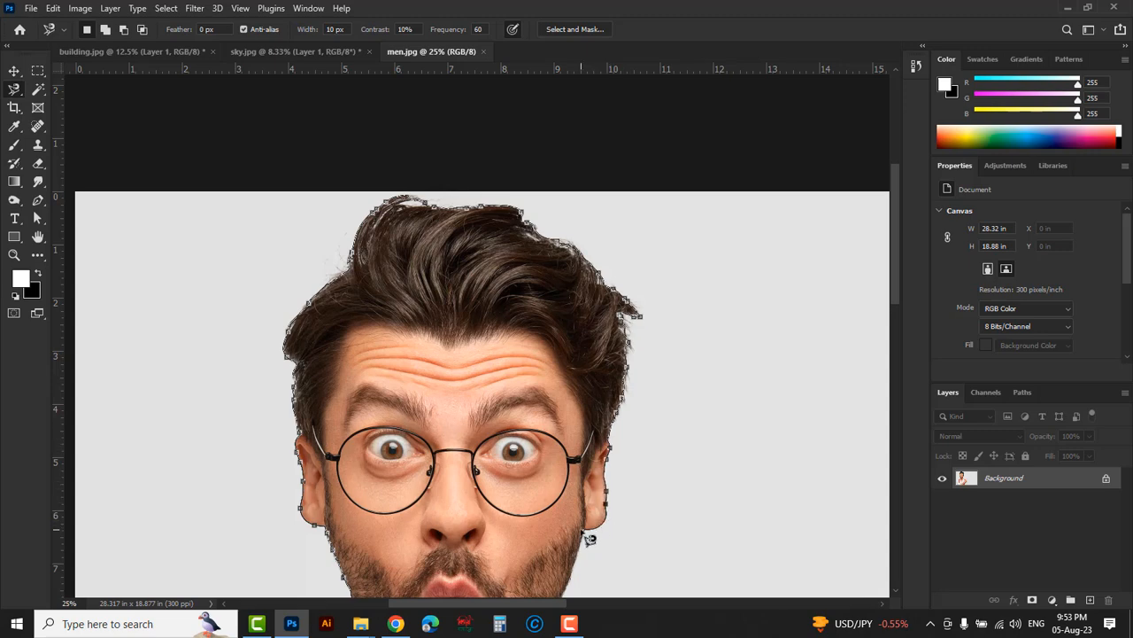
{"action": "mouse_move", "coordinate": [576, 530]}
{"action": "left_mouse_down"}
{"action": "mouse_move", "coordinate": [596, 213]}
{"action": "mouse_move", "coordinate": [516, 205]}
{"action": "left_mouse_up"}
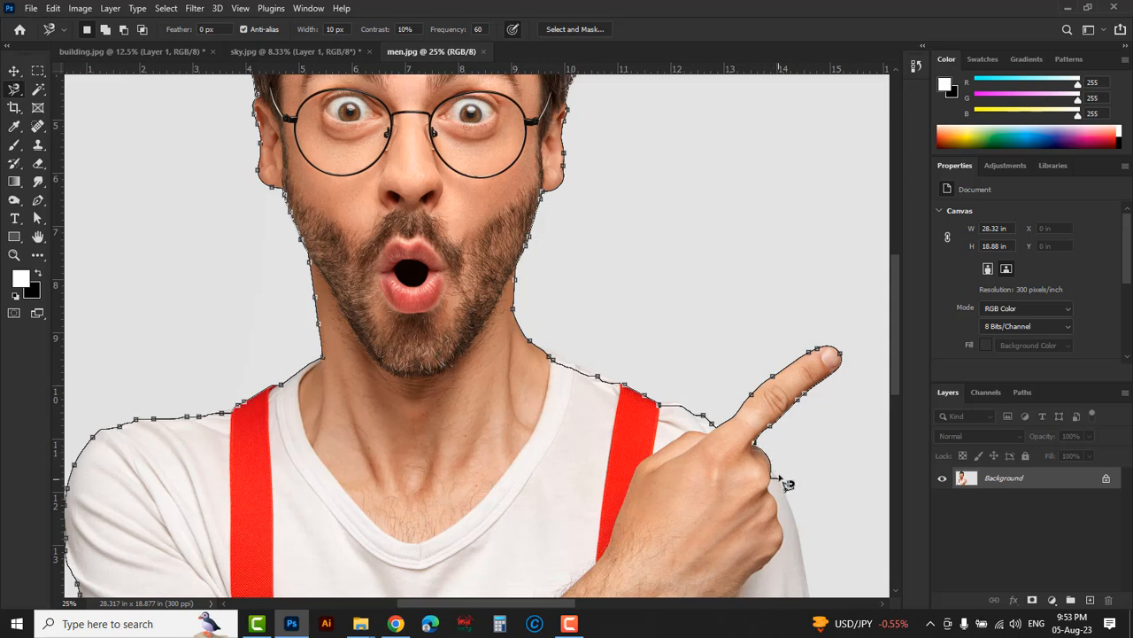
{"action": "mouse_move", "coordinate": [769, 522]}
{"action": "left_mouse_down"}
{"action": "mouse_move", "coordinate": [655, 293]}
{"action": "mouse_move", "coordinate": [576, 177]}
{"action": "left_mouse_up"}
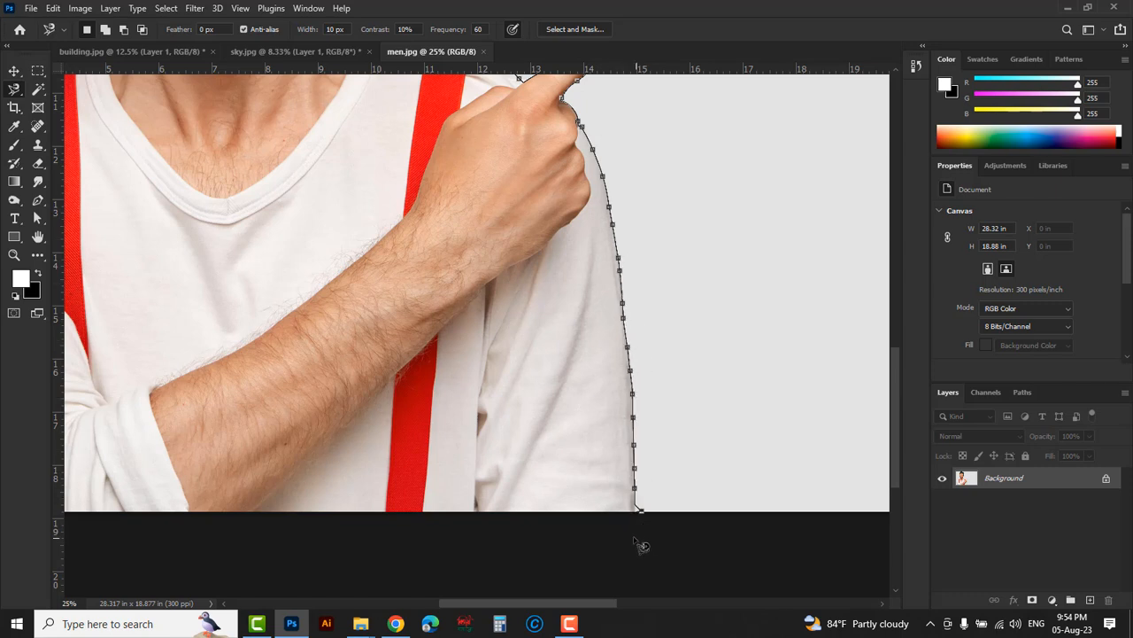
Run the outline along the image's bottom edge and close it at the starting point on the left sleeve.
{"action": "left_click", "coordinate": [630, 532], "text": "alt"}
{"action": "left_click", "coordinate": [630, 531], "text": "alt"}
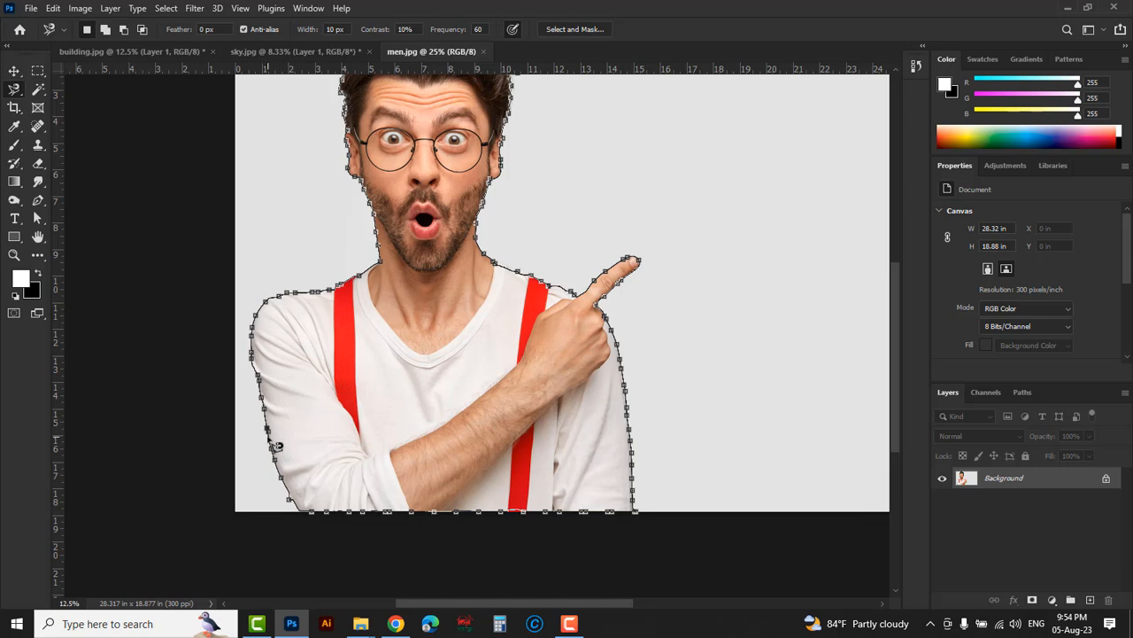
{"action": "double_click", "coordinate": [275, 445]}
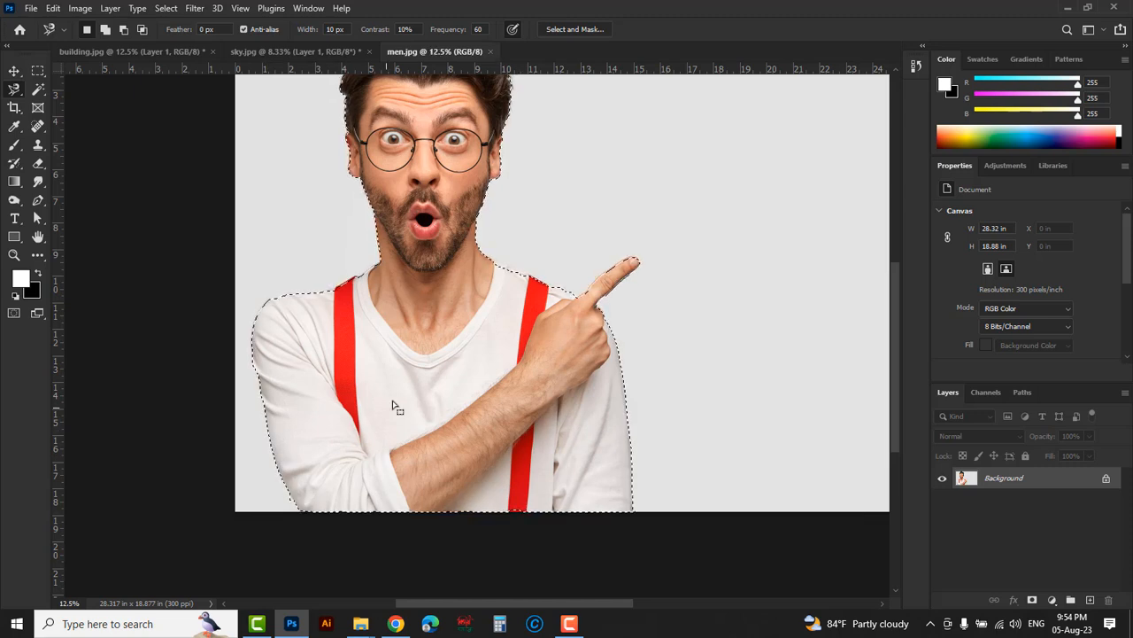
Copy the selected man to a new layer and check the cutout by hiding and reshowing the Background layer.
{"action": "left_click_drag", "start_coordinate": [441, 264], "coordinate": [429, 350]}
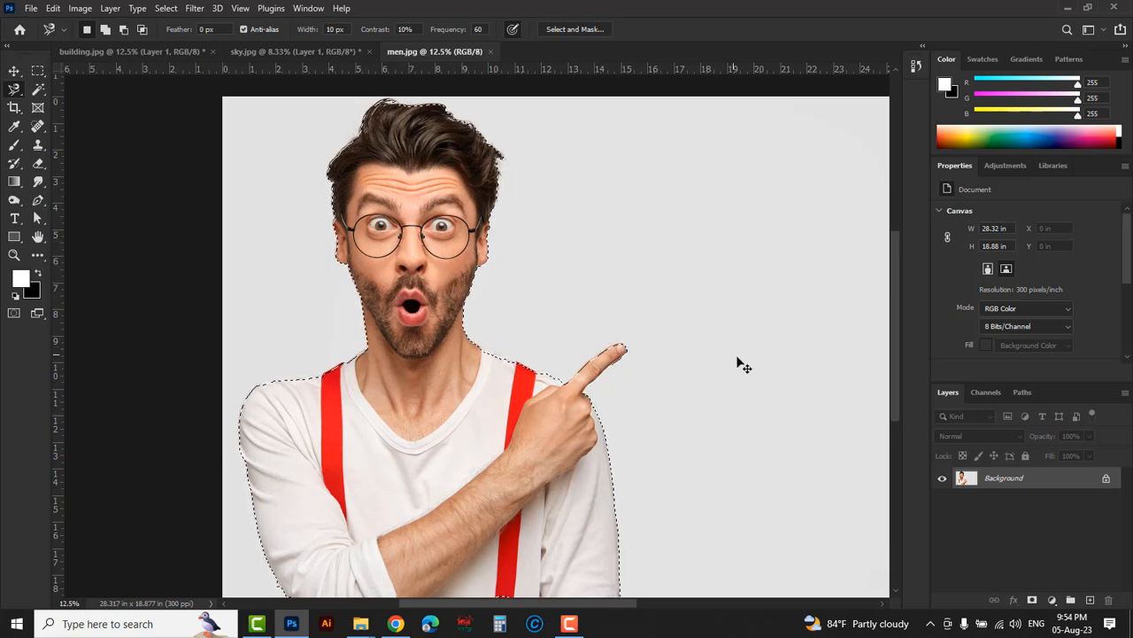
{"action": "key", "text": "ctrl+j"}
{"action": "left_click", "coordinate": [943, 500]}
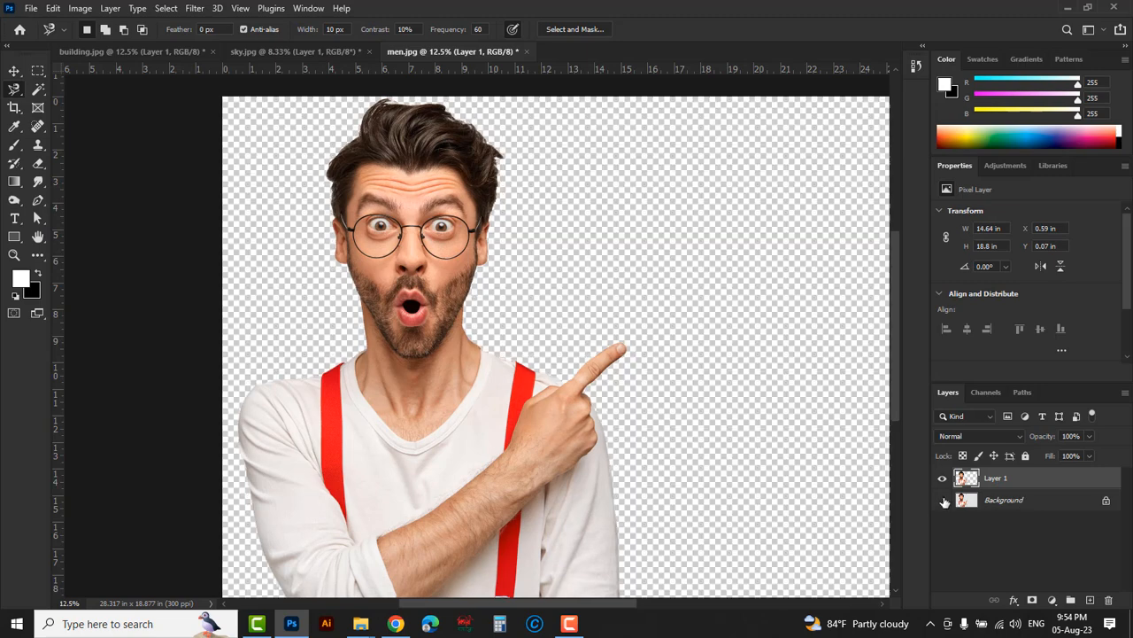
{"action": "left_click", "coordinate": [943, 501]}
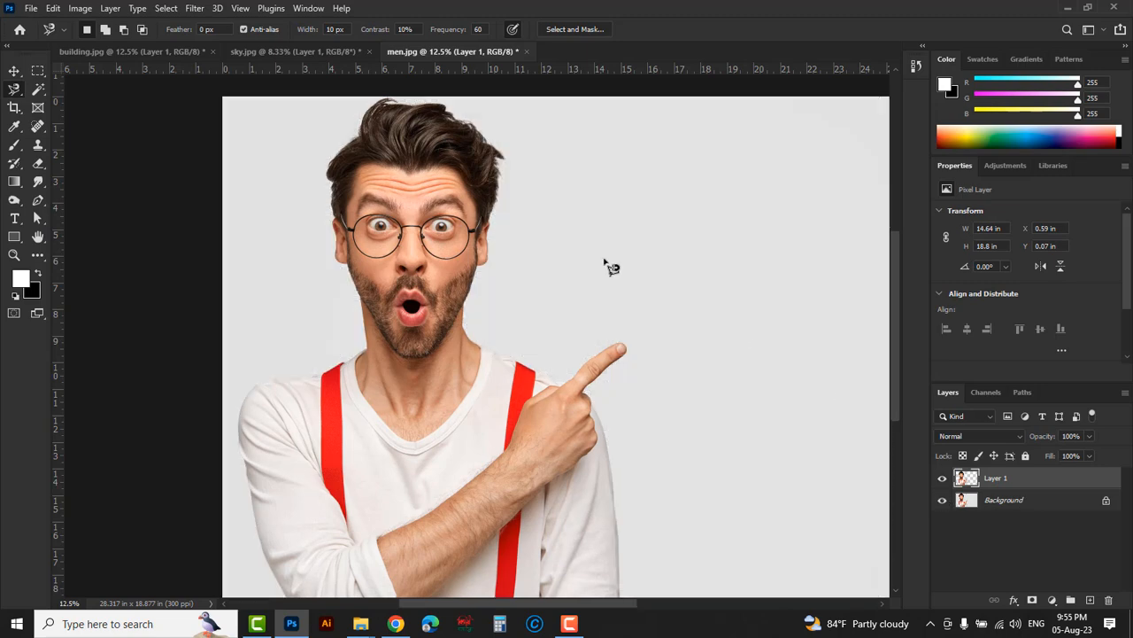
Undock the layer list so it floats beside the man, and add an empty layer above the cutout.
{"action": "left_click_drag", "start_coordinate": [1043, 399], "coordinate": [770, 185]}
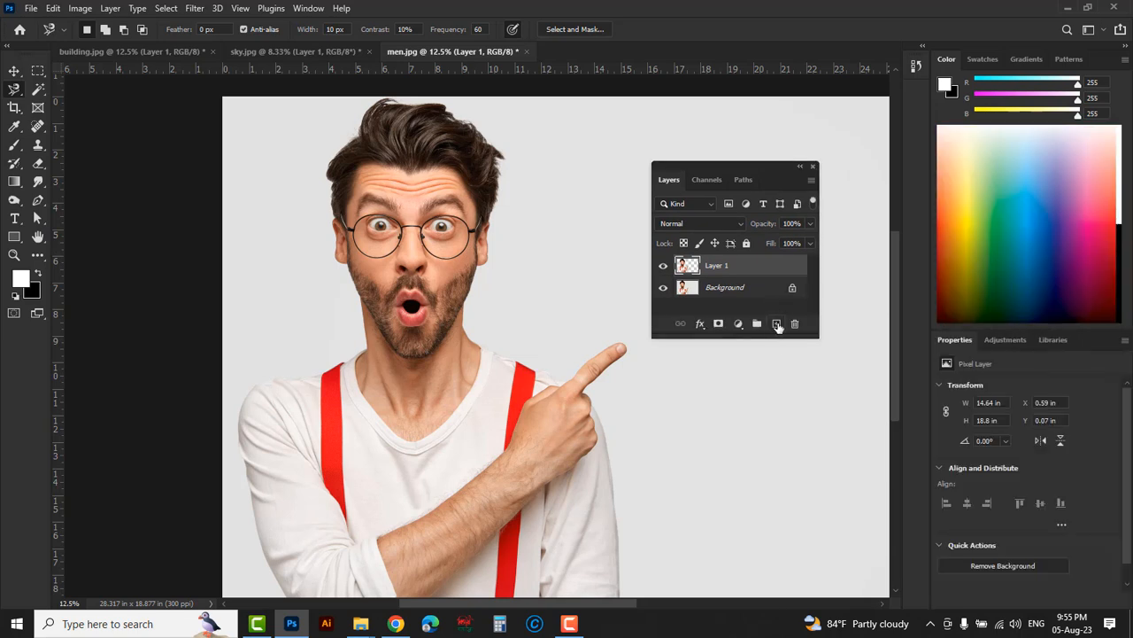
{"action": "left_click", "coordinate": [777, 324]}
Set the foreground color to red, ff0011.
{"action": "left_click", "coordinate": [19, 281]}
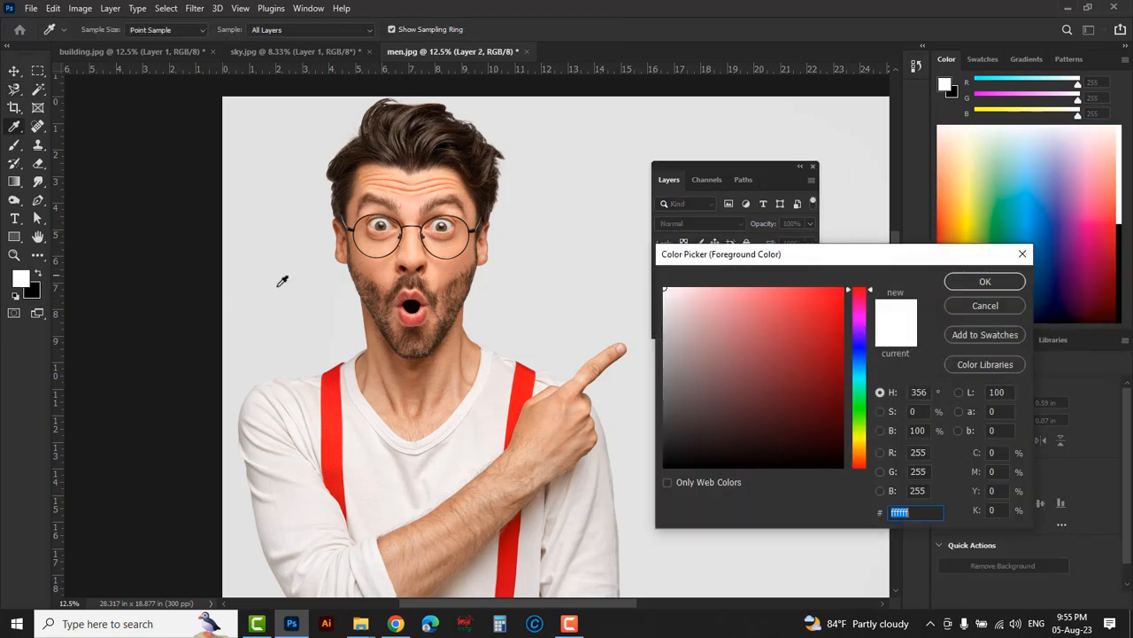
{"action": "left_click_drag", "start_coordinate": [817, 348], "coordinate": [844, 289]}
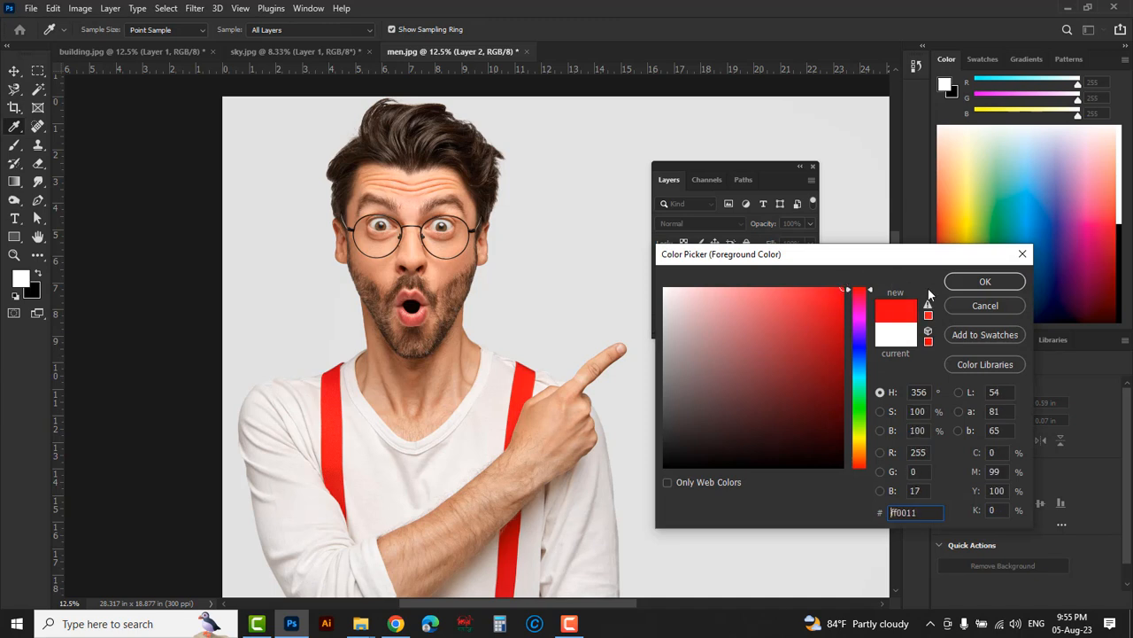
{"action": "left_click", "coordinate": [974, 281]}
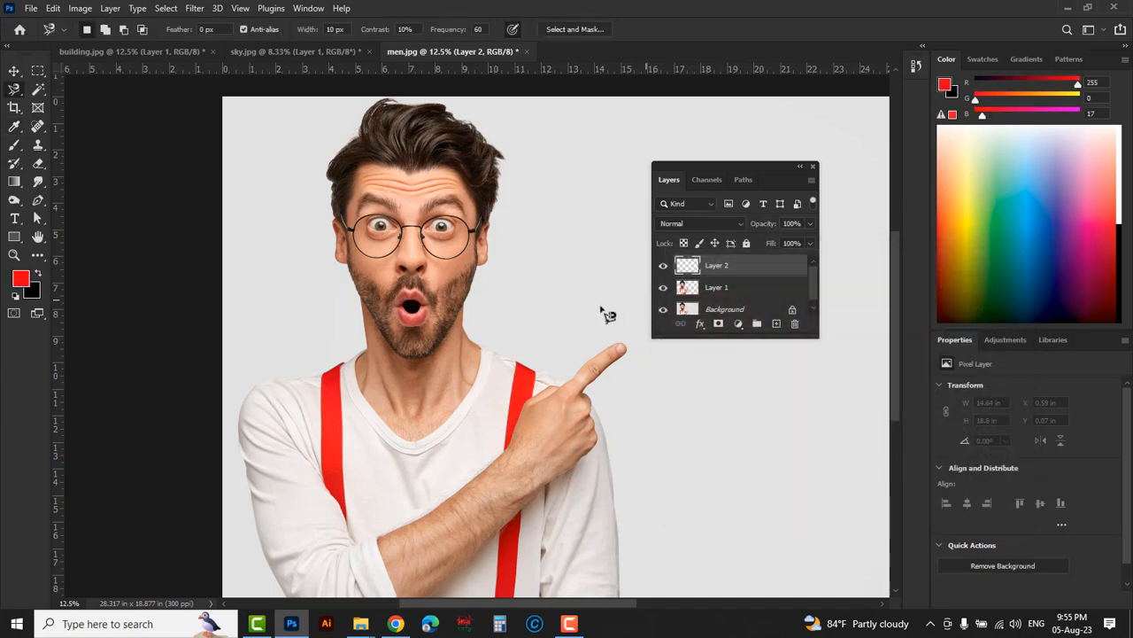
Fill the empty layer with the red foreground color and move it beneath the man's cutout layer.
{"action": "key", "text": "alt+BackSpace"}
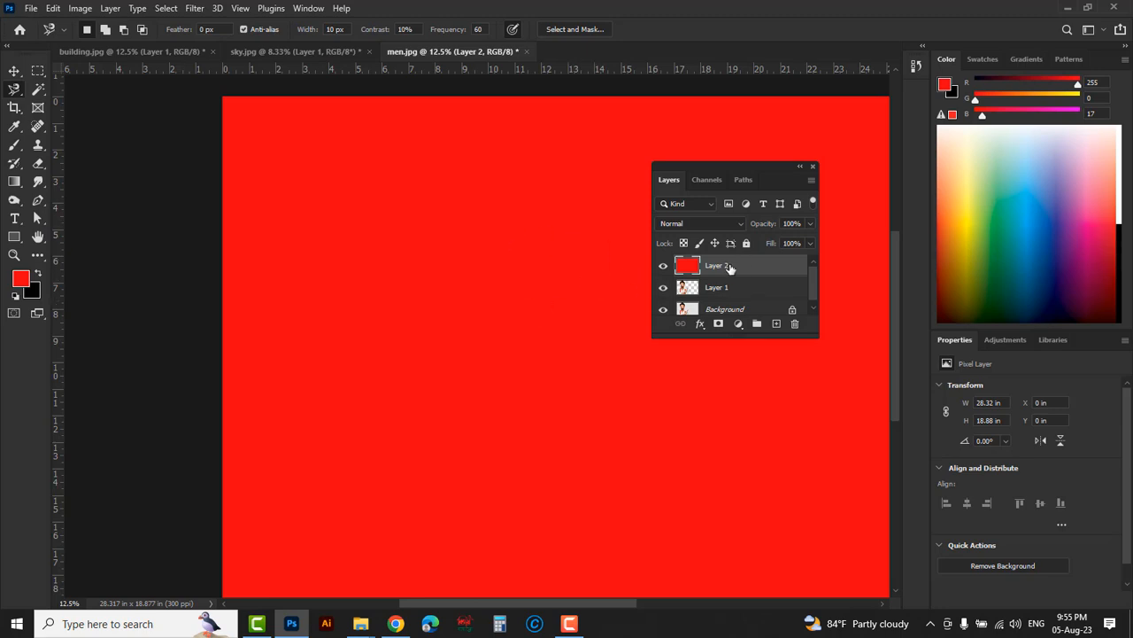
{"action": "mouse_move", "coordinate": [762, 268]}
{"action": "left_mouse_down"}
{"action": "mouse_move", "coordinate": [770, 293]}
{"action": "mouse_move", "coordinate": [755, 286]}
{"action": "left_mouse_up"}
{"action": "left_click_drag", "start_coordinate": [702, 165], "coordinate": [781, 209]}
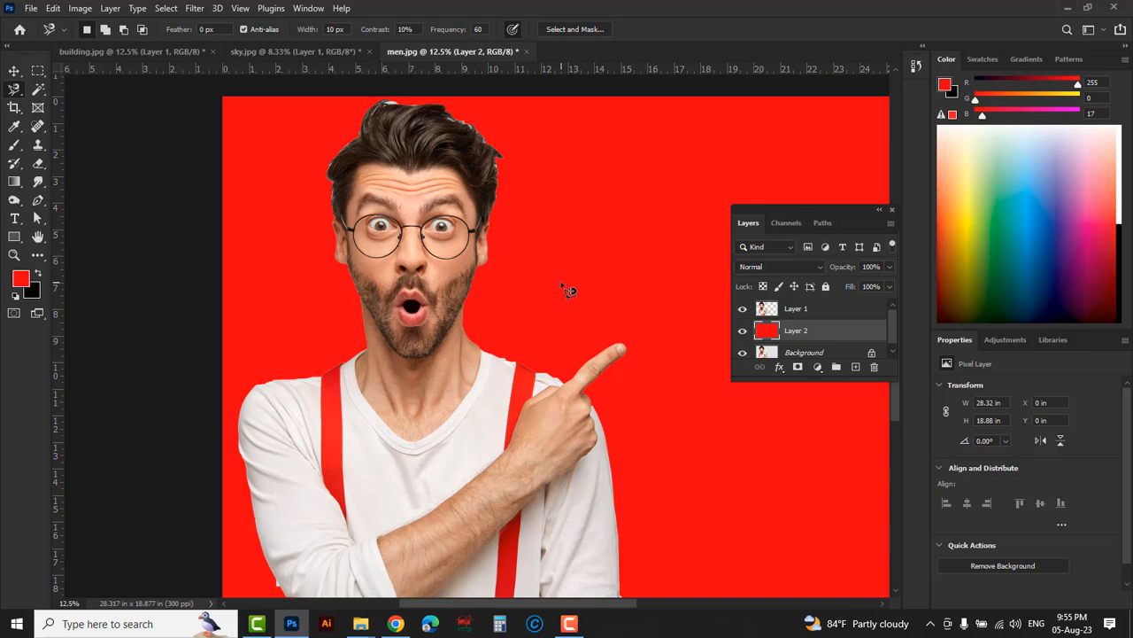
Close men.jpg, sky.jpg and building.jpg without saving their changes.
{"action": "left_click", "coordinate": [527, 50]}
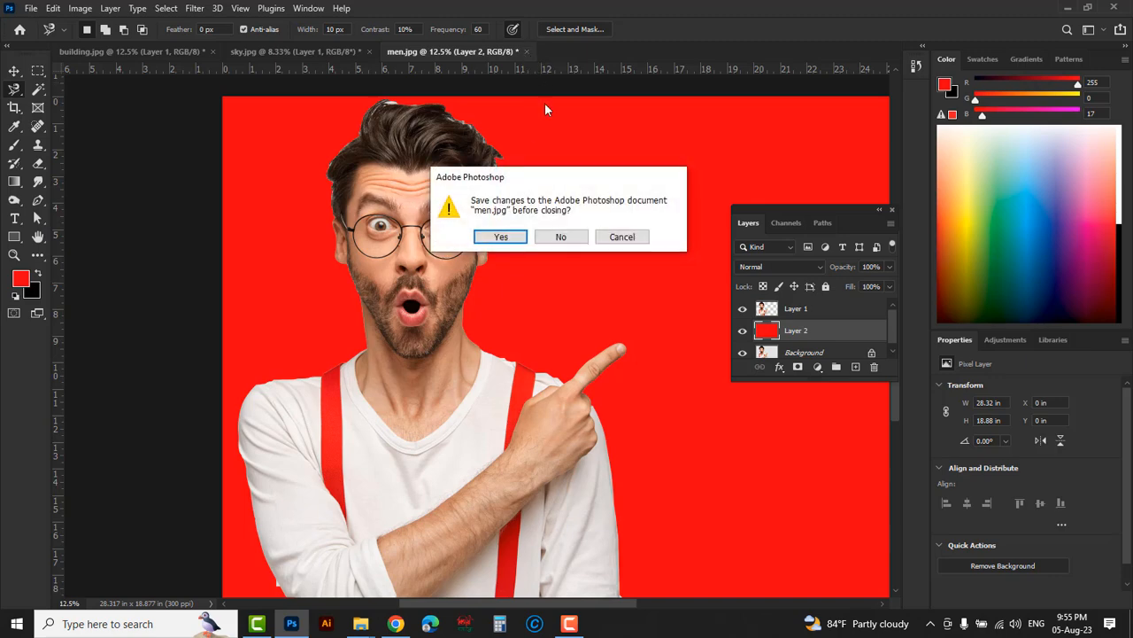
{"action": "left_click", "coordinate": [562, 237]}
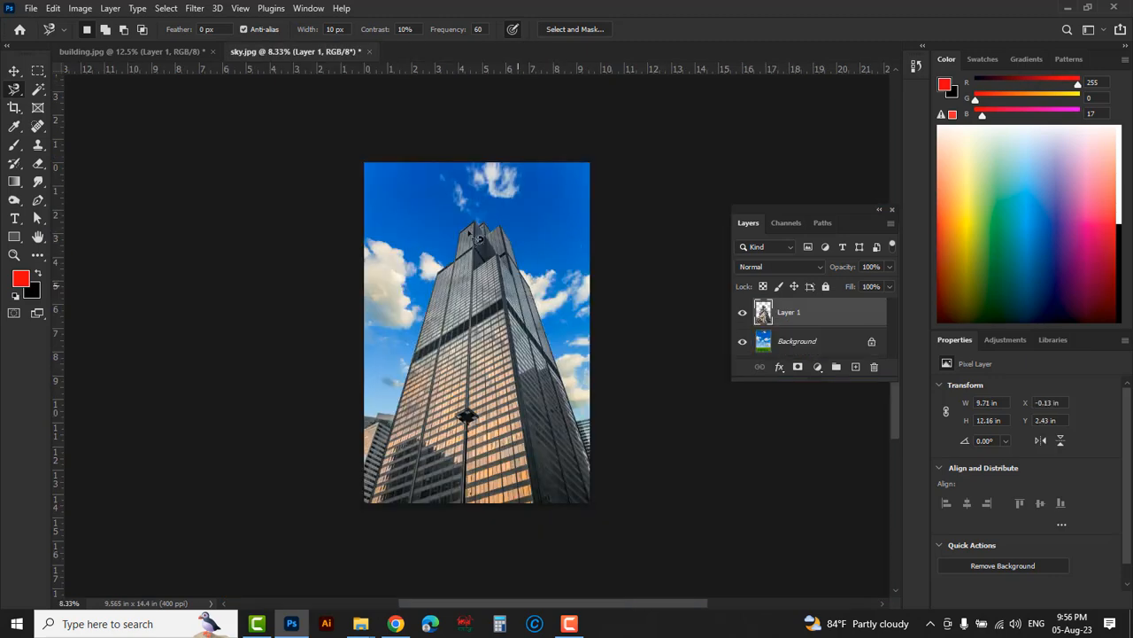
{"action": "left_click", "coordinate": [369, 52]}
{"action": "left_click", "coordinate": [545, 238]}
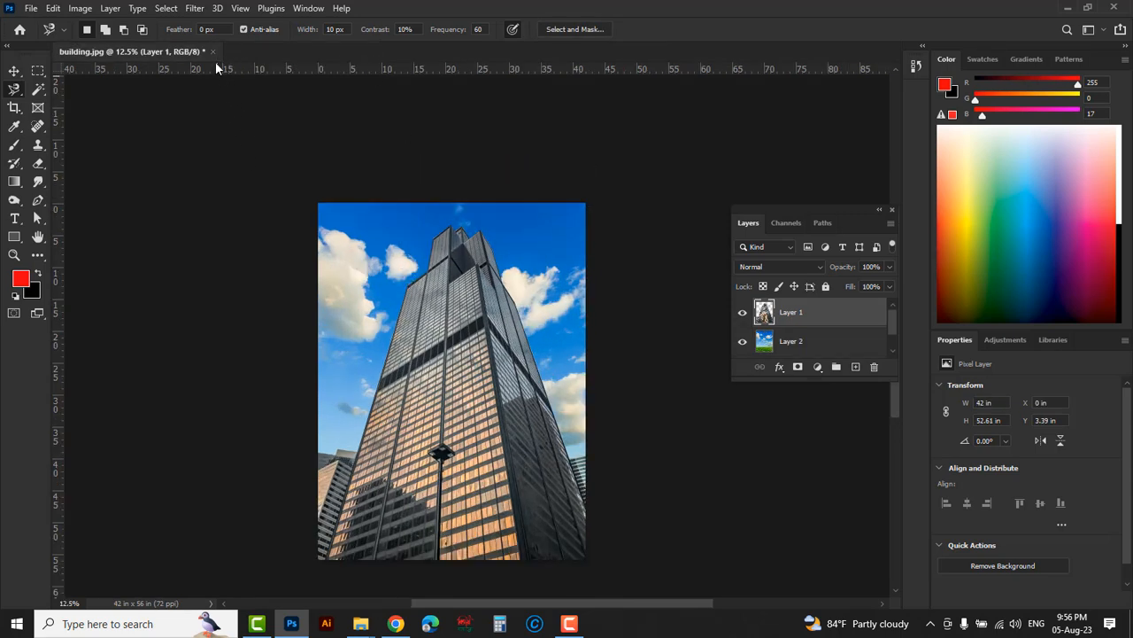
{"action": "left_click", "coordinate": [214, 51]}
{"action": "left_click", "coordinate": [560, 236]}
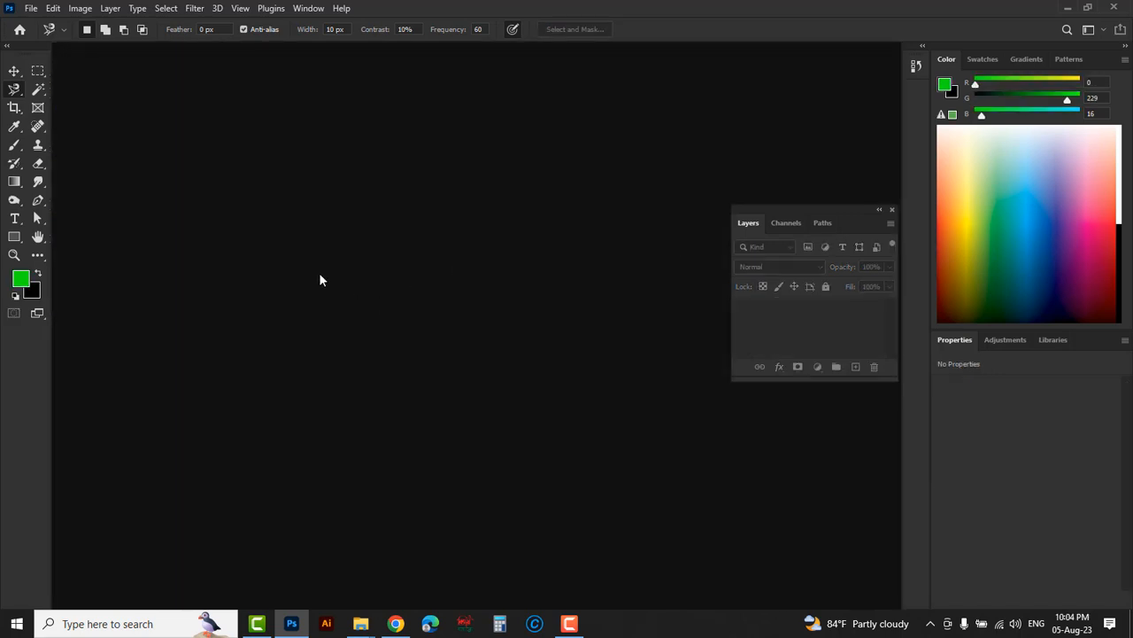
Activate the Object Selection tool and open the young man's beach portrait and the hesitant bearded man's image together from the Class 5 folder.
{"action": "left_click", "coordinate": [40, 89]}
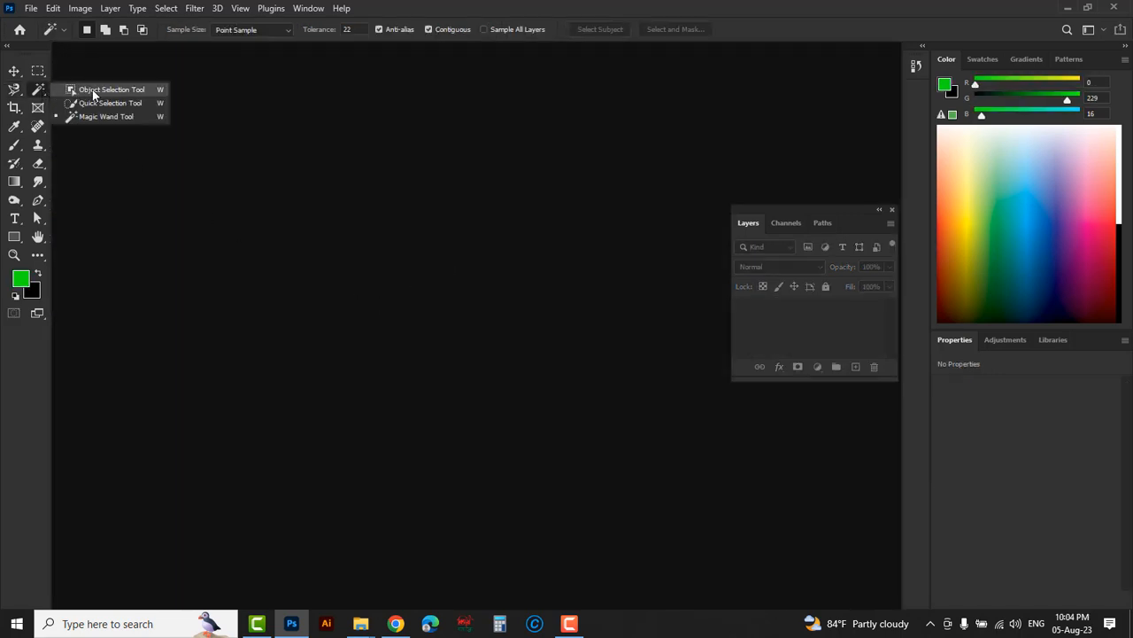
{"action": "left_click", "coordinate": [106, 89]}
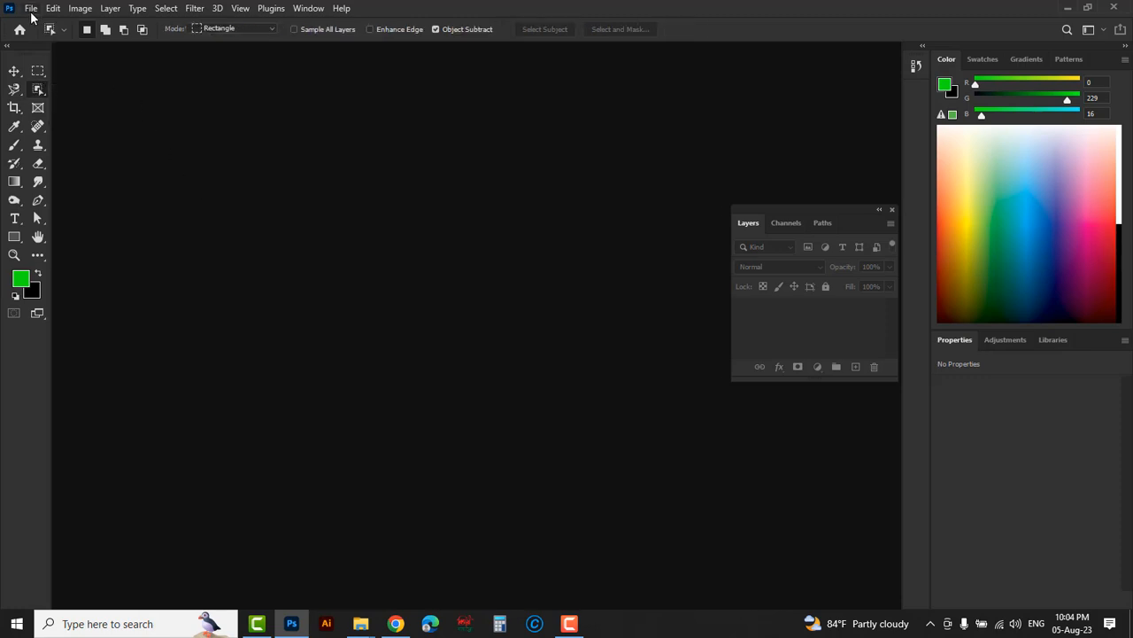
{"action": "left_click", "coordinate": [32, 8]}
{"action": "left_click", "coordinate": [43, 32]}
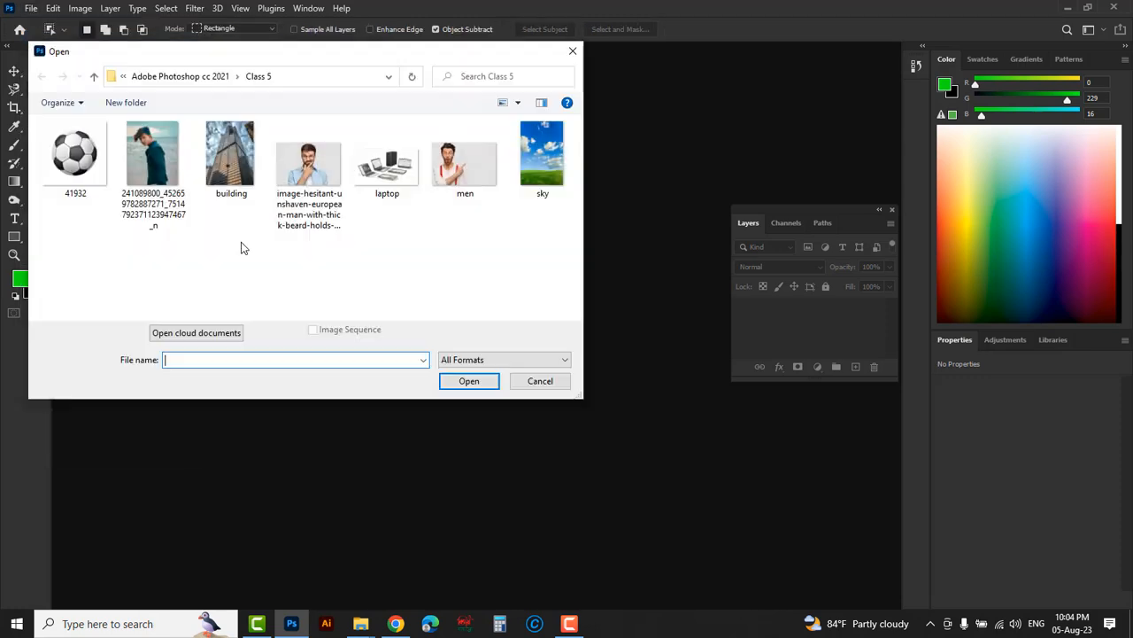
{"action": "left_click", "coordinate": [157, 175]}
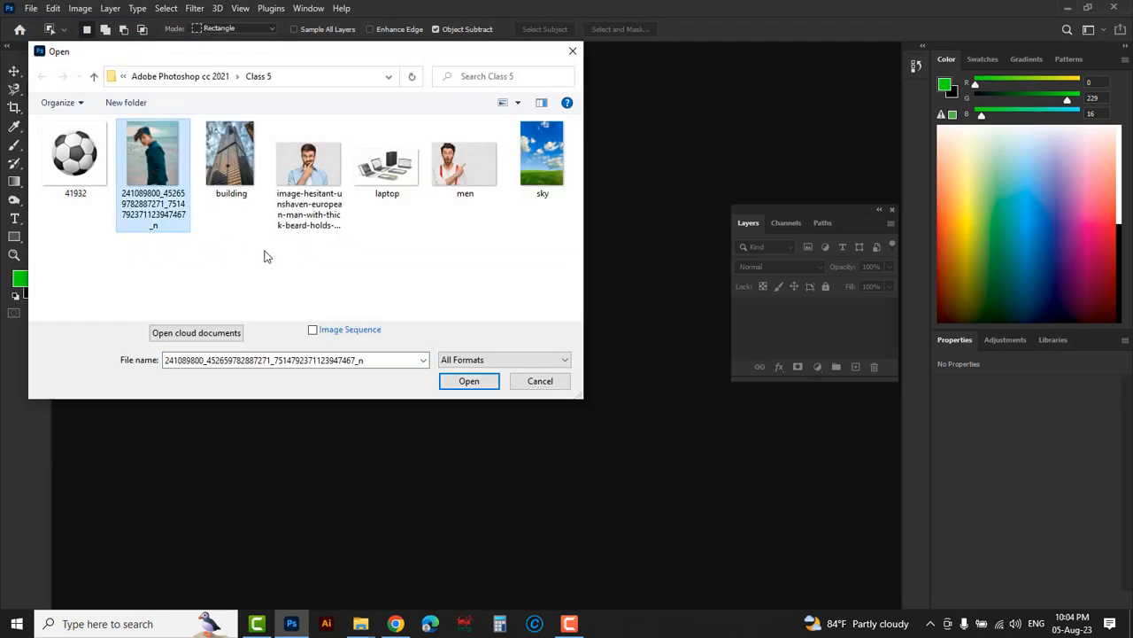
{"action": "left_click", "coordinate": [307, 179], "text": "ctrl"}
{"action": "left_click", "coordinate": [470, 381]}
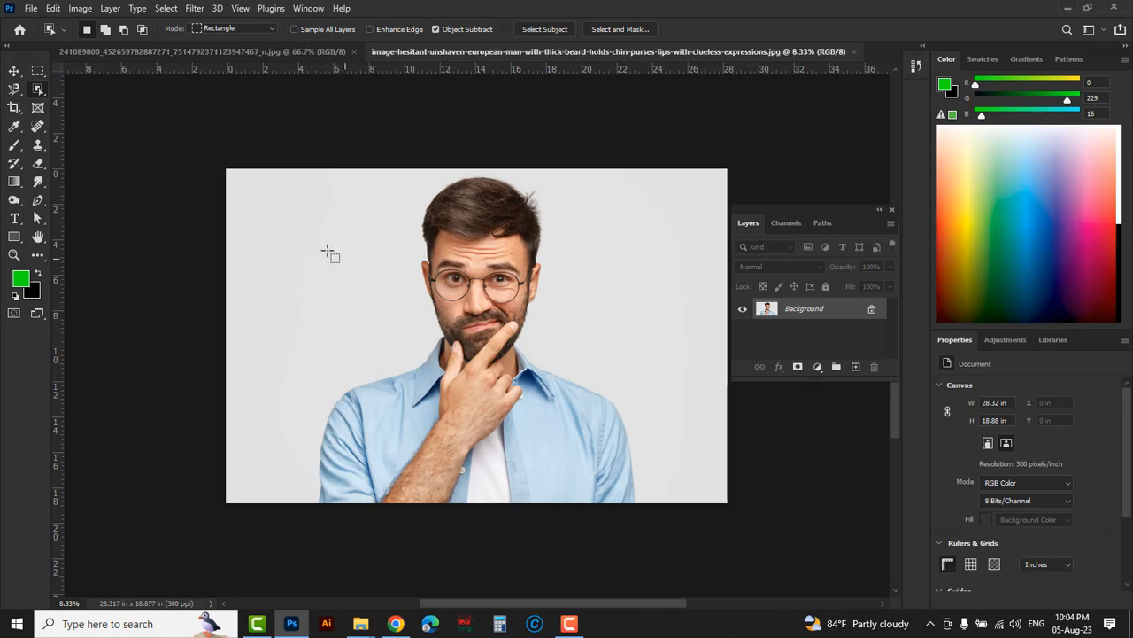
Select the bearded man with the Object Selection tool by framing his whole figure with a rectangle.
{"action": "left_click", "coordinate": [246, 52]}
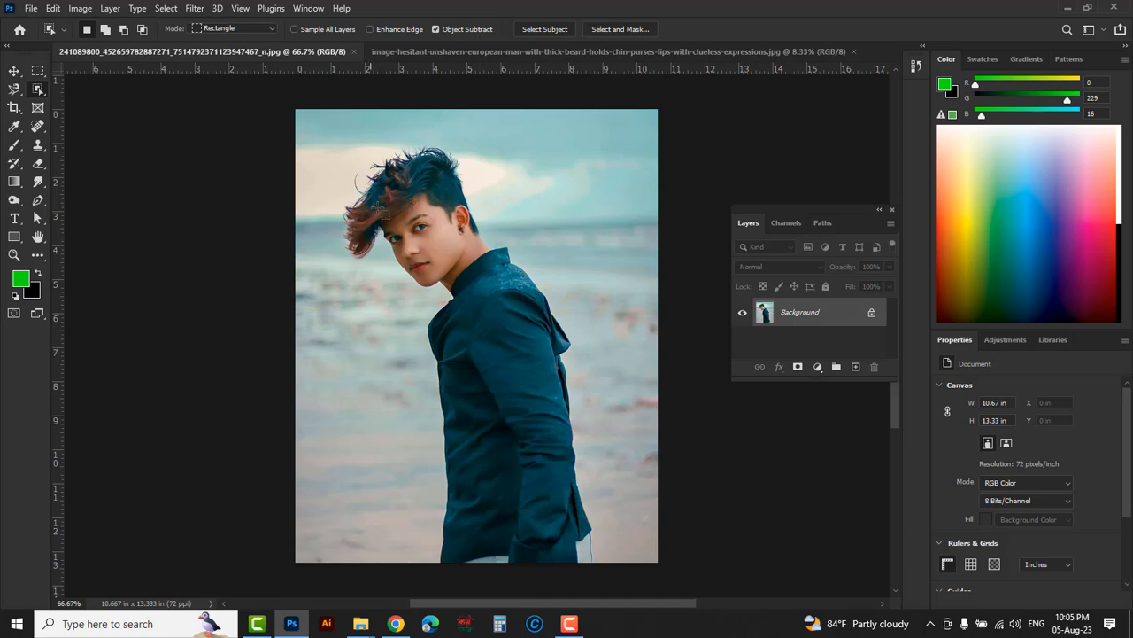
{"action": "left_click", "coordinate": [416, 51]}
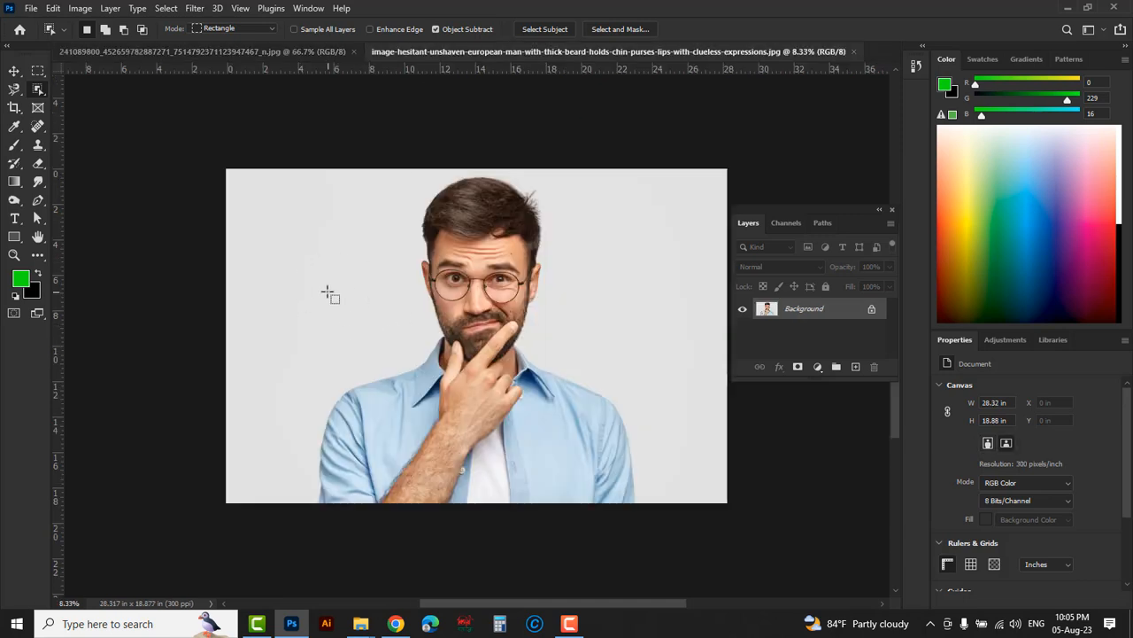
{"action": "right_click", "coordinate": [39, 93]}
{"action": "left_click", "coordinate": [71, 91]}
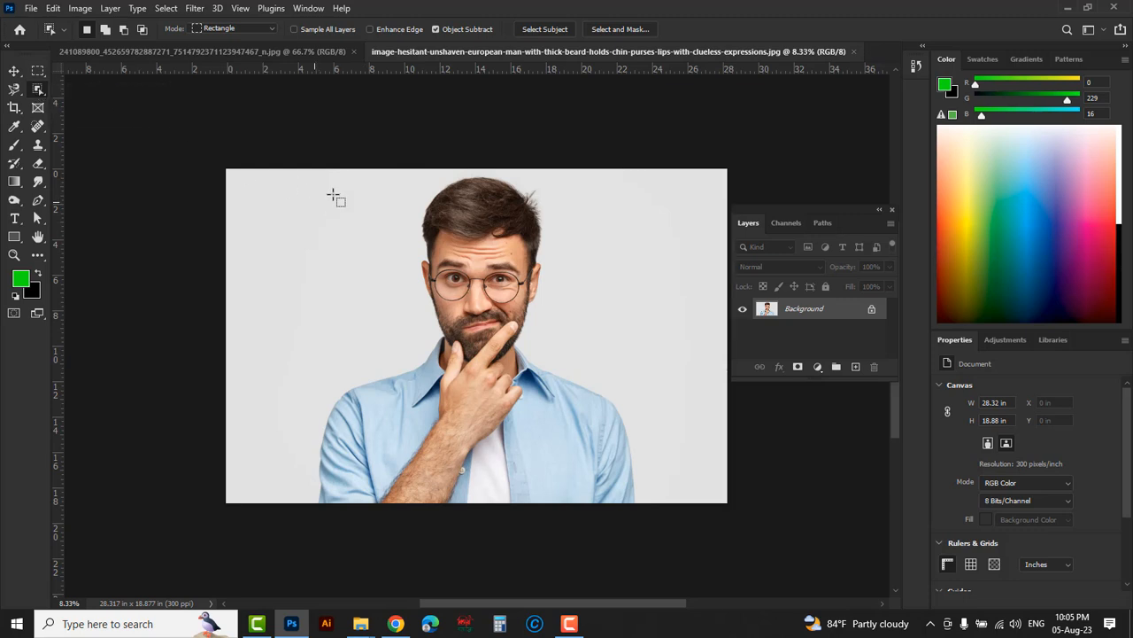
{"action": "left_click_drag", "start_coordinate": [305, 141], "coordinate": [642, 515]}
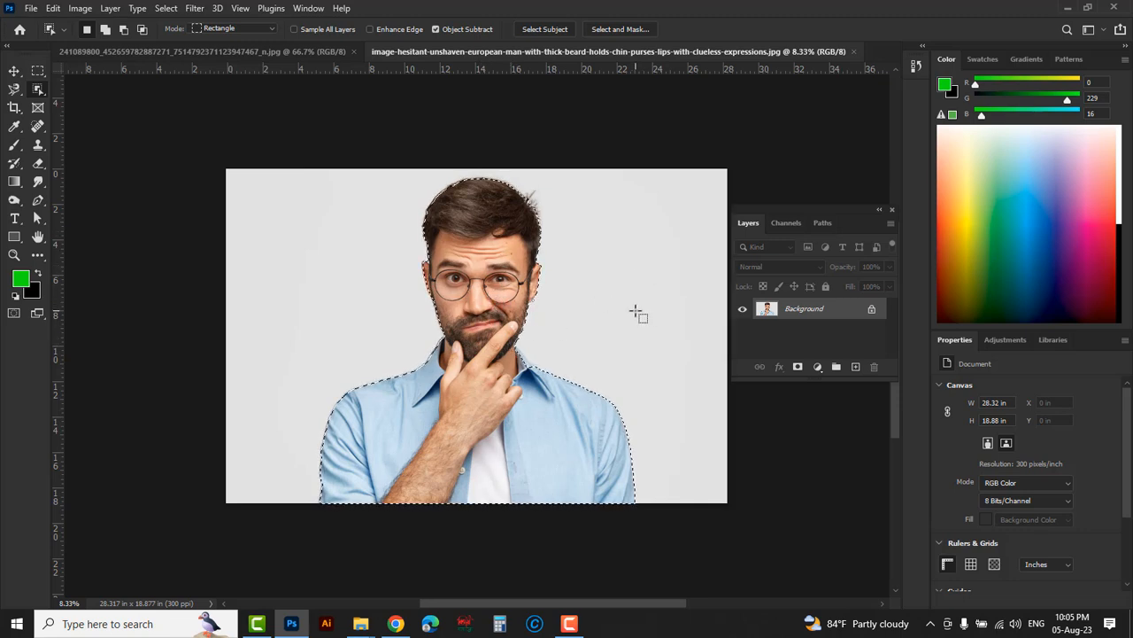
Try the bearded man's cutout on a new layer with the Background hidden, and undo back to the selection.
{"action": "key", "text": "ctrl+j"}
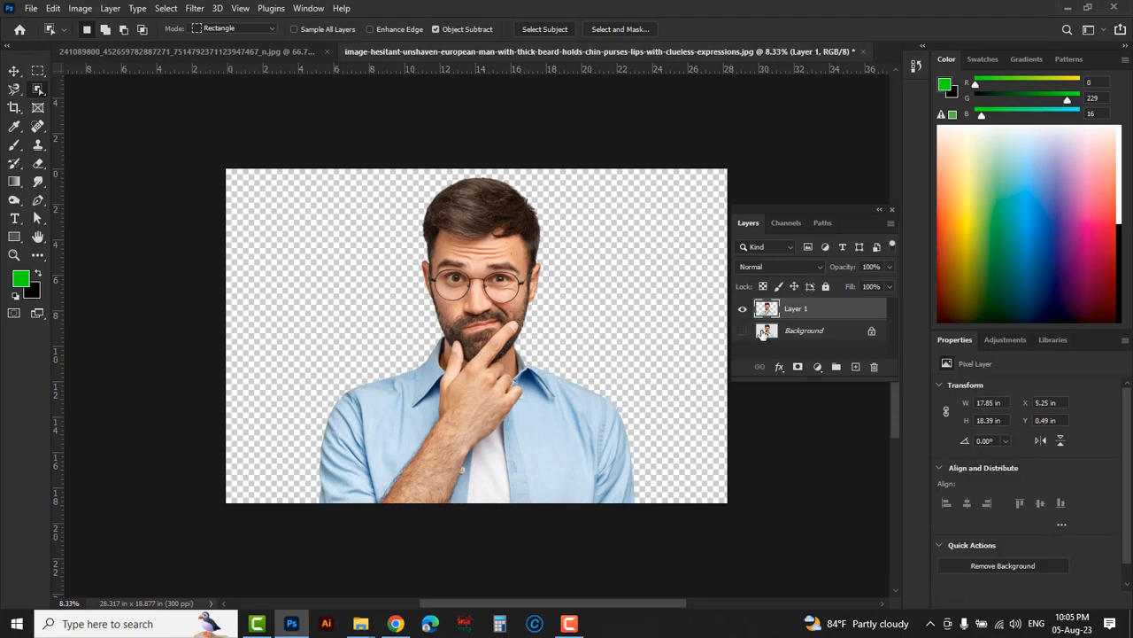
{"action": "left_click", "coordinate": [743, 333]}
{"action": "key", "text": "ctrl+z"}
{"action": "key", "text": "ctrl+z"}
{"action": "key", "text": "ctrl+z"}
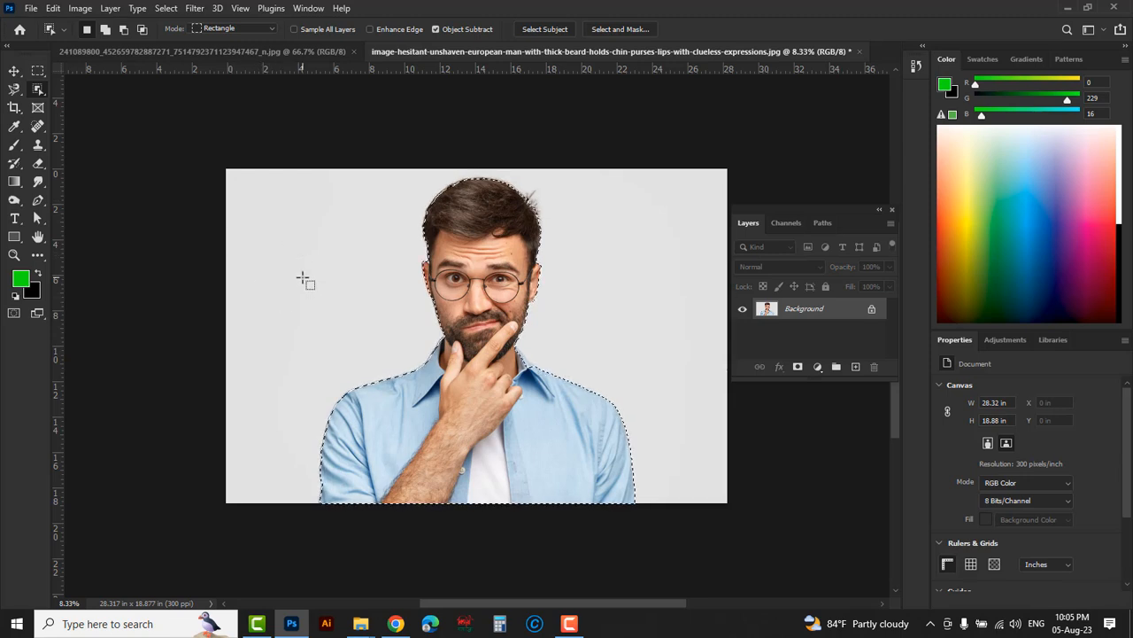
Invert the selection and fill the backdrop around the bearded man with dark teal, RGB 0, 105, 94, then remove the selection.
{"action": "left_click", "coordinate": [170, 16]}
{"action": "left_click", "coordinate": [180, 64]}
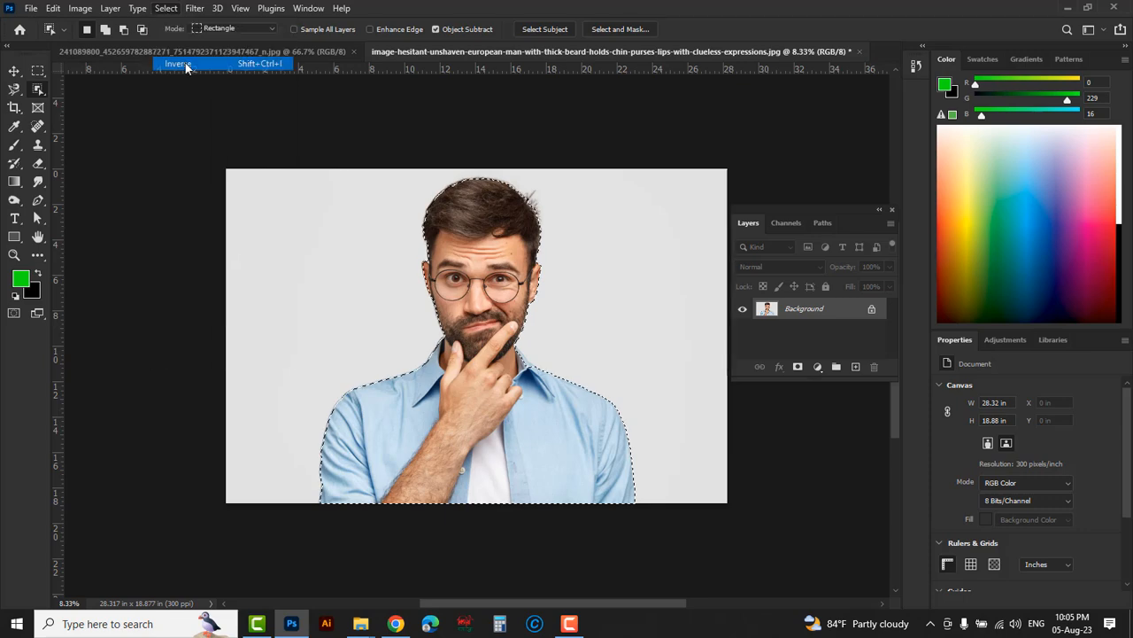
{"action": "left_click", "coordinate": [21, 282]}
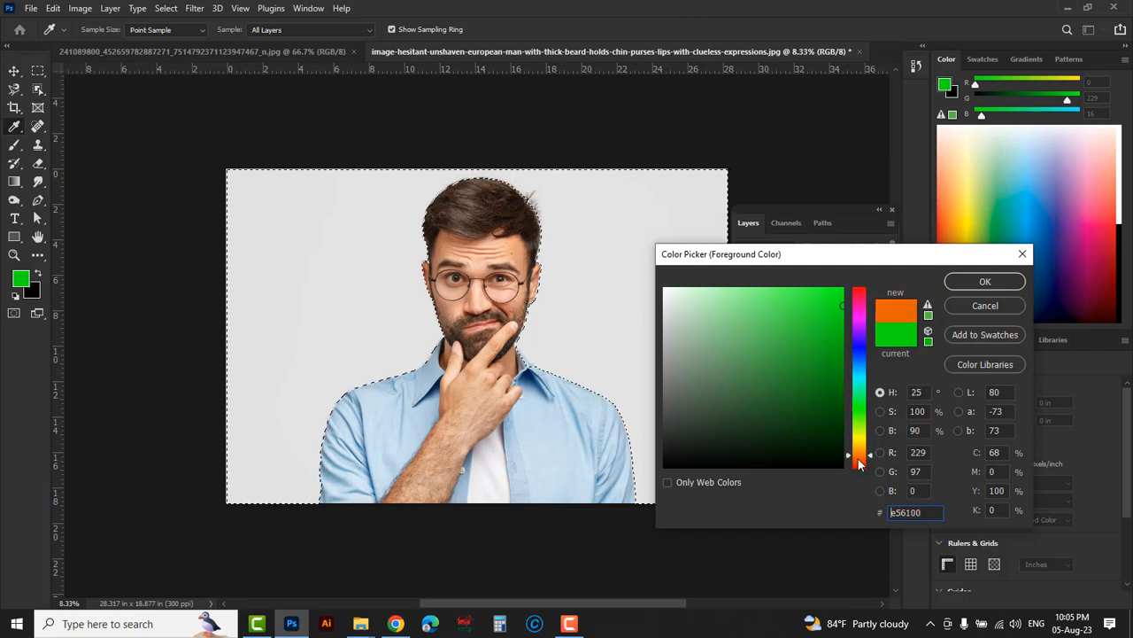
{"action": "left_click", "coordinate": [858, 461]}
{"action": "left_click", "coordinate": [843, 327]}
{"action": "mouse_move", "coordinate": [860, 397]}
{"action": "left_mouse_down"}
{"action": "mouse_move", "coordinate": [860, 379]}
{"action": "mouse_move", "coordinate": [842, 393]}
{"action": "left_mouse_up"}
{"action": "left_click", "coordinate": [840, 377]}
{"action": "left_click", "coordinate": [980, 283]}
{"action": "key", "text": "w"}
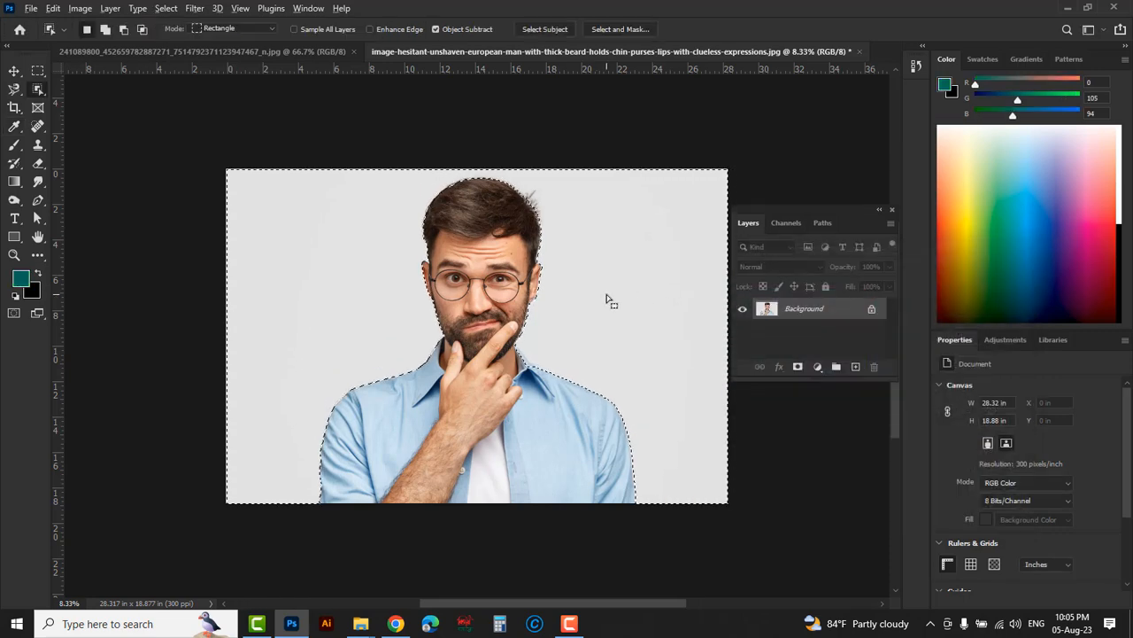
{"action": "key", "text": "alt+BackSpace"}
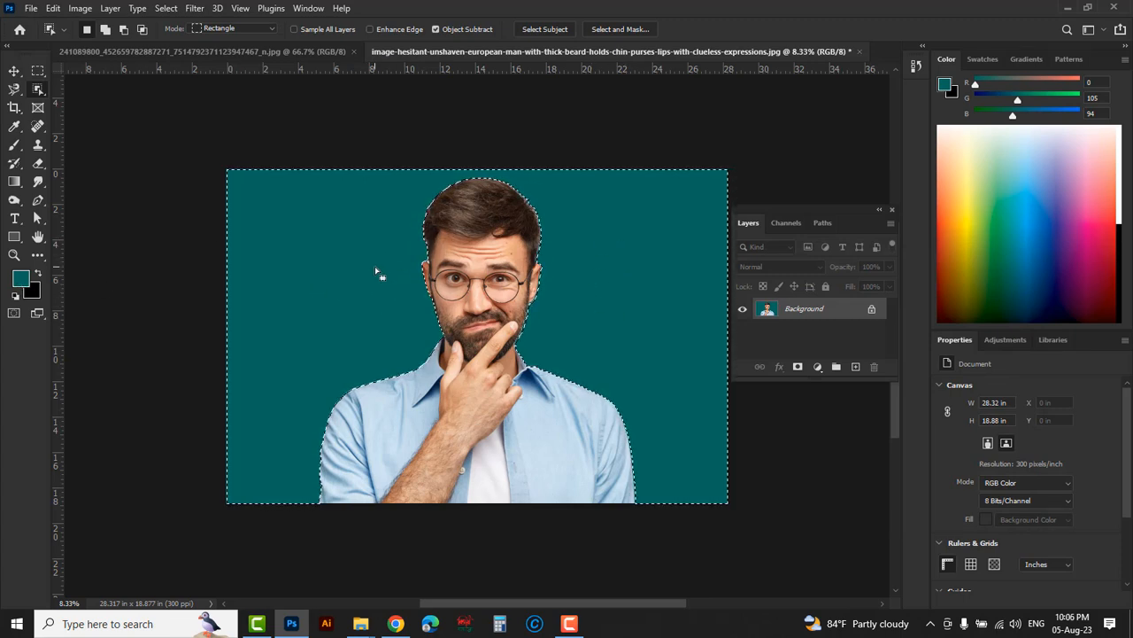
{"action": "key", "text": "ctrl+d"}
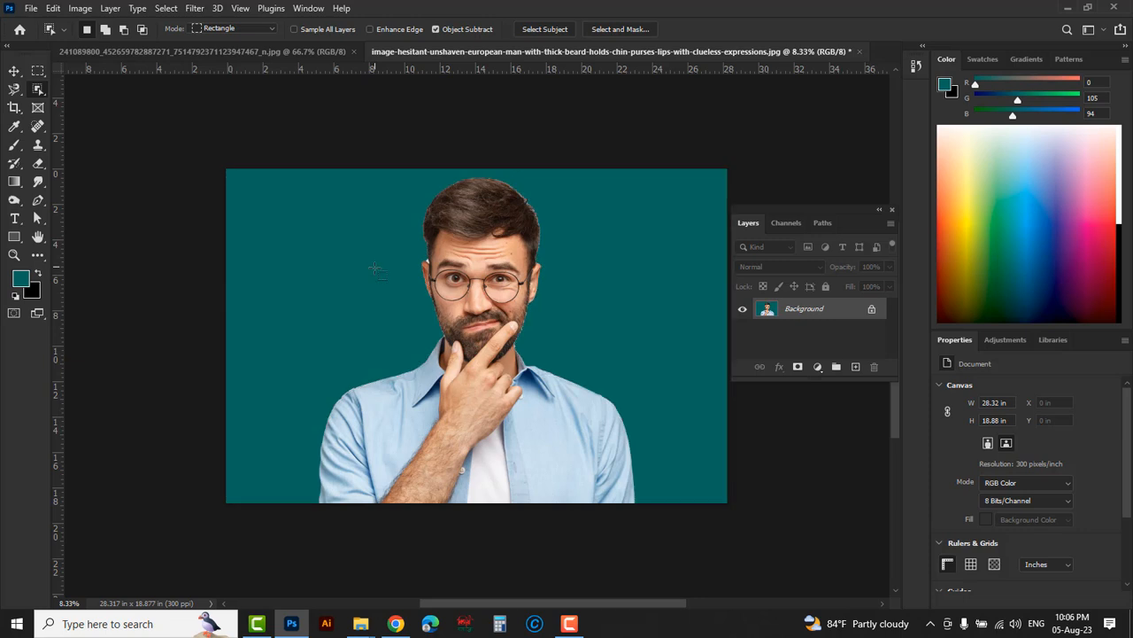
In the beach portrait, select the young man with Object Selection, copy him to a new layer and hide the Background layer.
{"action": "left_click", "coordinate": [241, 53]}
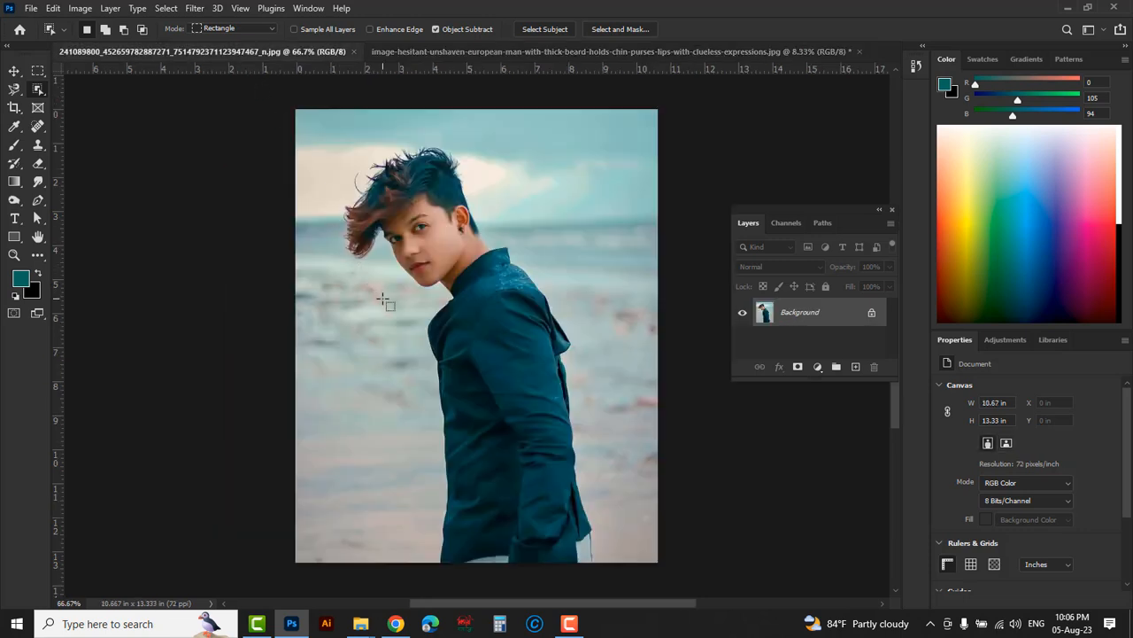
{"action": "left_click_drag", "start_coordinate": [318, 126], "coordinate": [614, 557]}
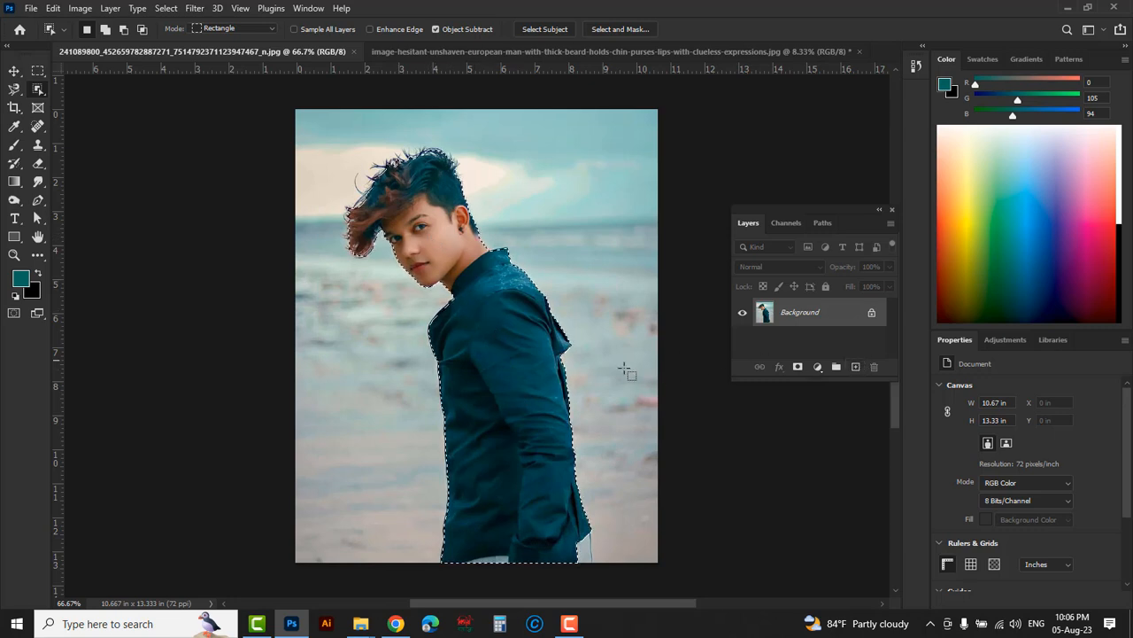
{"action": "key", "text": "ctrl+j"}
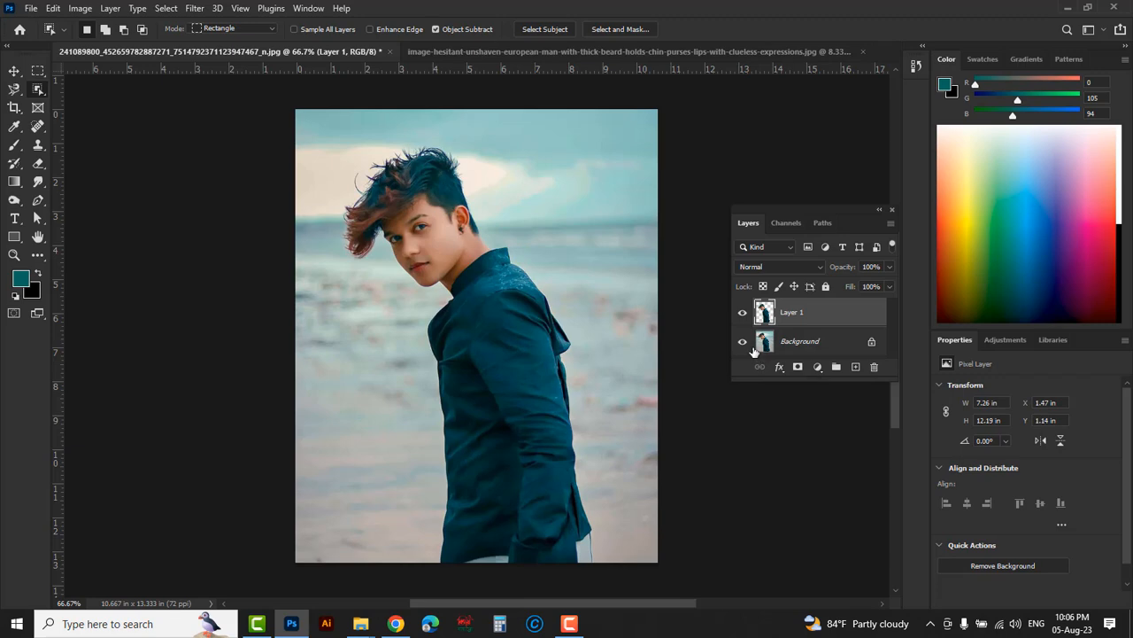
{"action": "left_click", "coordinate": [742, 341]}
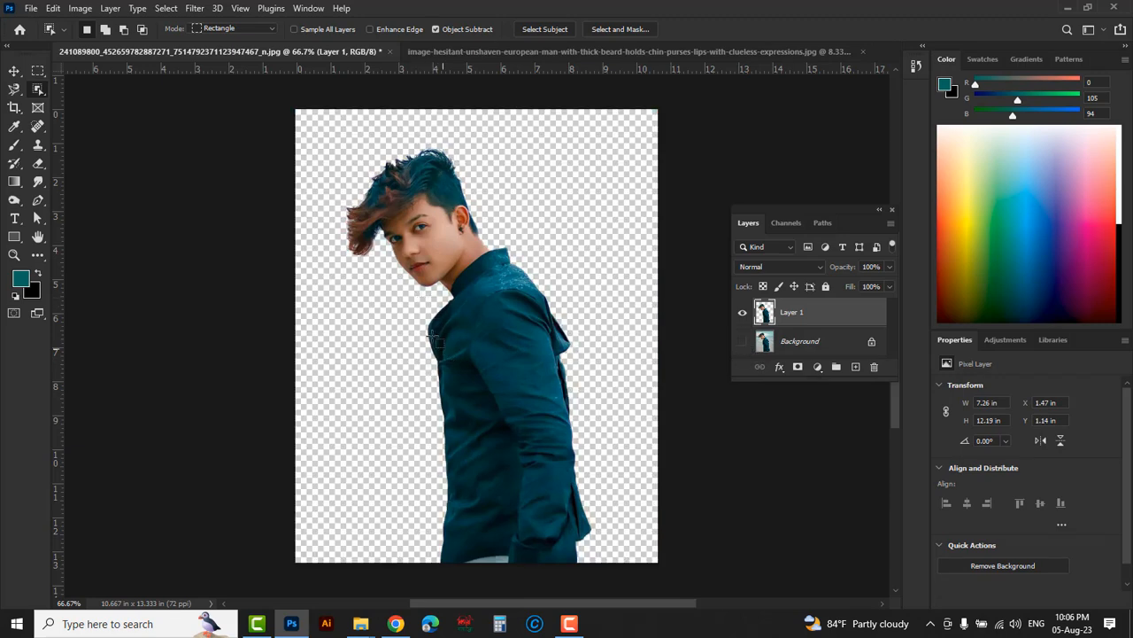
Open the sky image from the Class 5 folder.
{"action": "left_click", "coordinate": [30, 8]}
{"action": "left_click", "coordinate": [49, 37]}
{"action": "left_click", "coordinate": [542, 156]}
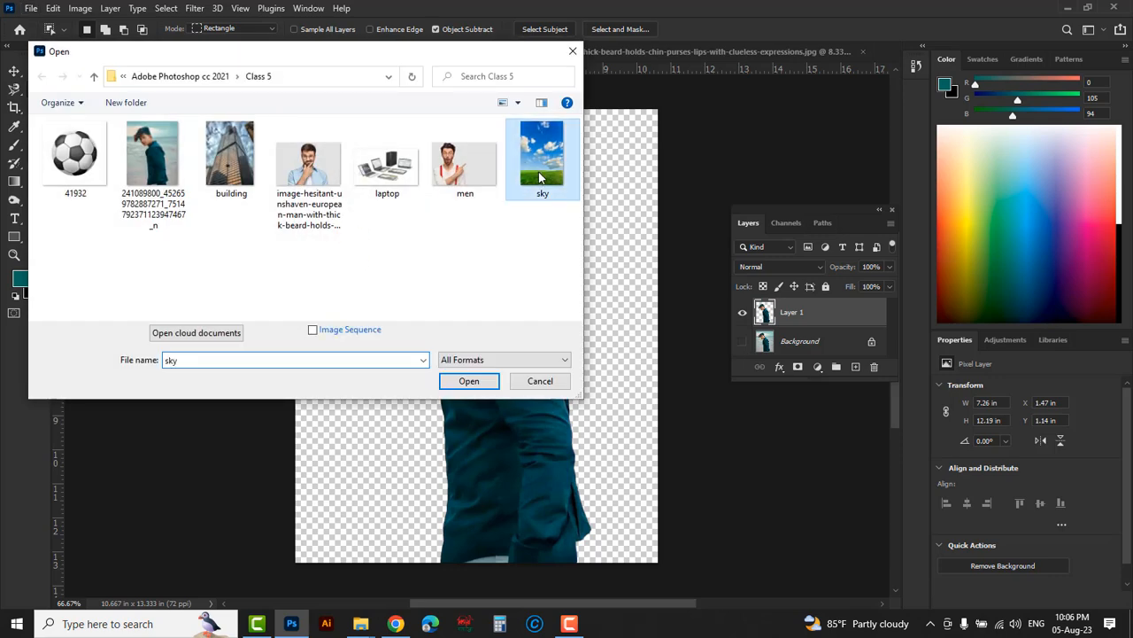
{"action": "left_click", "coordinate": [471, 381]}
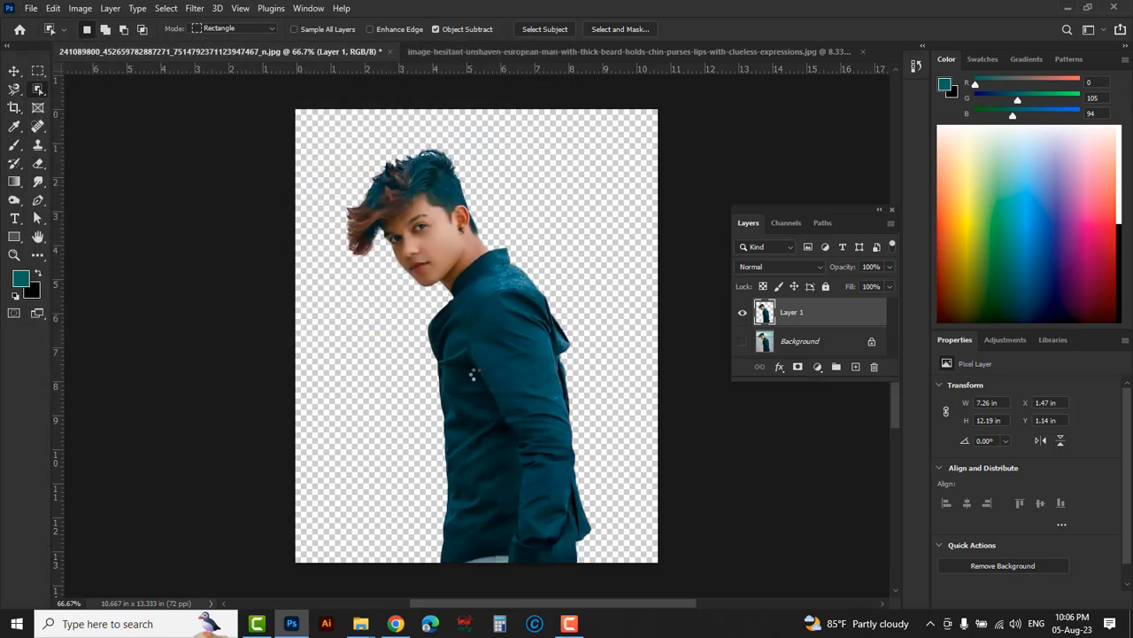
Move the sky picture into the beach portrait document as a new layer with the Move tool.
{"action": "left_click", "coordinate": [13, 70]}
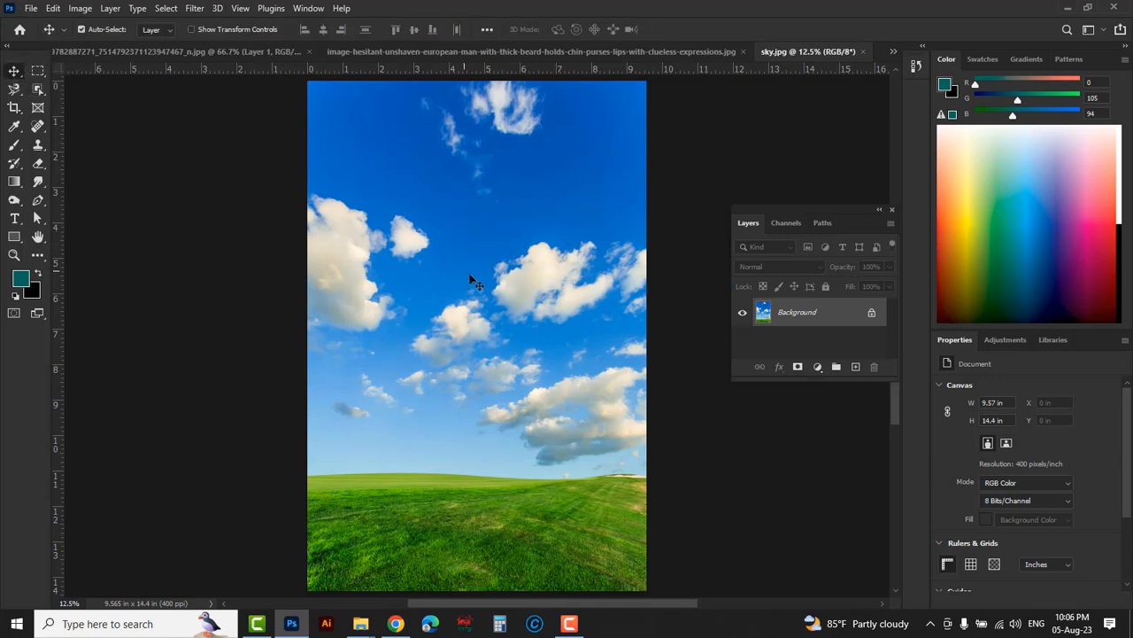
{"action": "left_click_drag", "start_coordinate": [514, 361], "coordinate": [197, 54]}
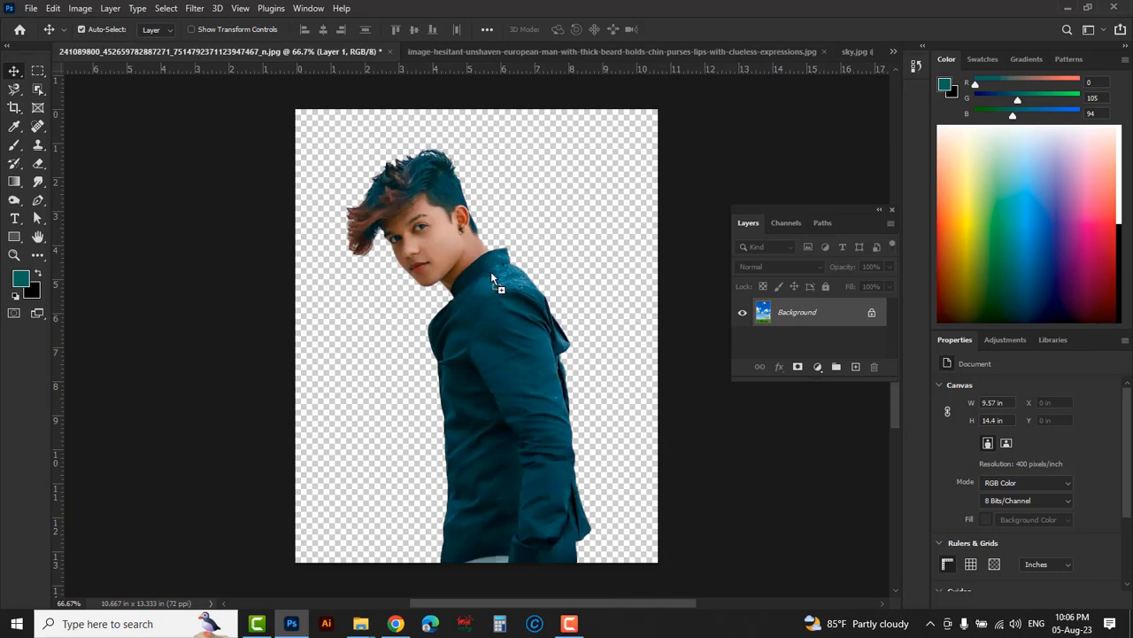
{"action": "left_click_drag", "start_coordinate": [492, 277], "coordinate": [495, 282]}
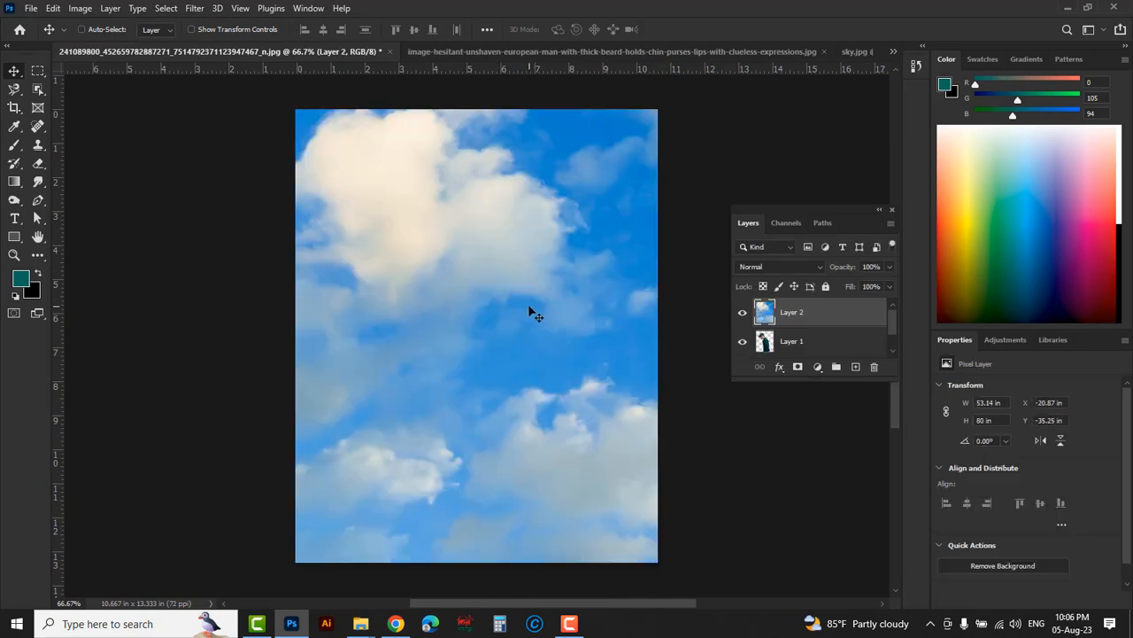
Scale the sky layer down proportionally to 21.64% with Free Transform and position it so it covers the whole canvas.
{"action": "key", "text": "ctrl+minus"}
{"action": "key", "text": "ctrl+minus"}
{"action": "key", "text": "ctrl+minus"}
{"action": "key", "text": "ctrl+minus"}
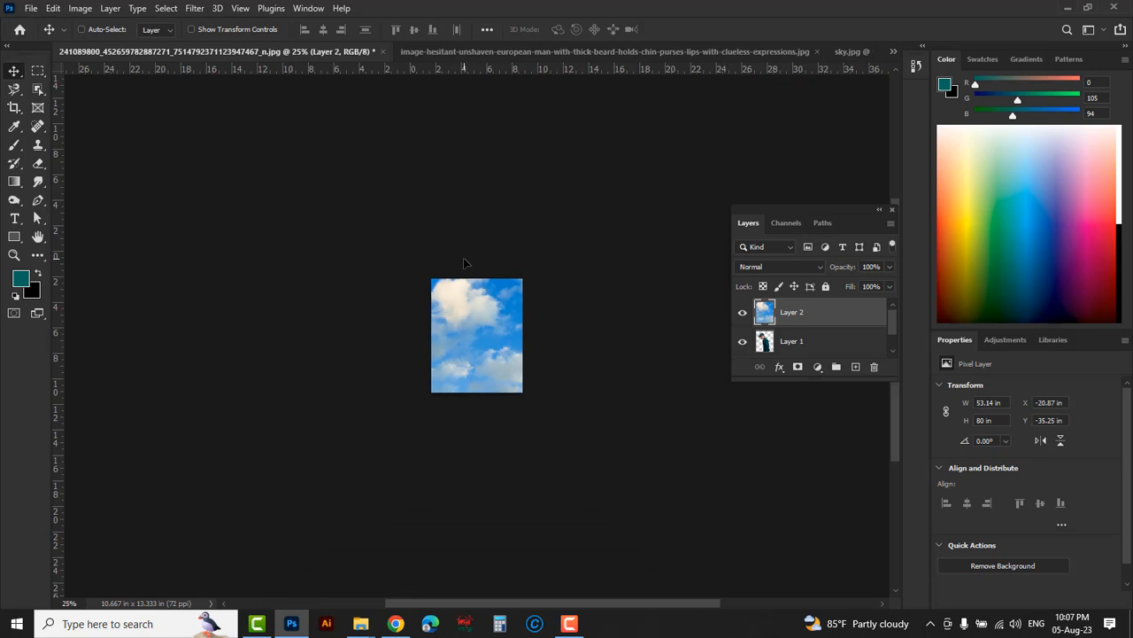
{"action": "key", "text": "ctrl+t"}
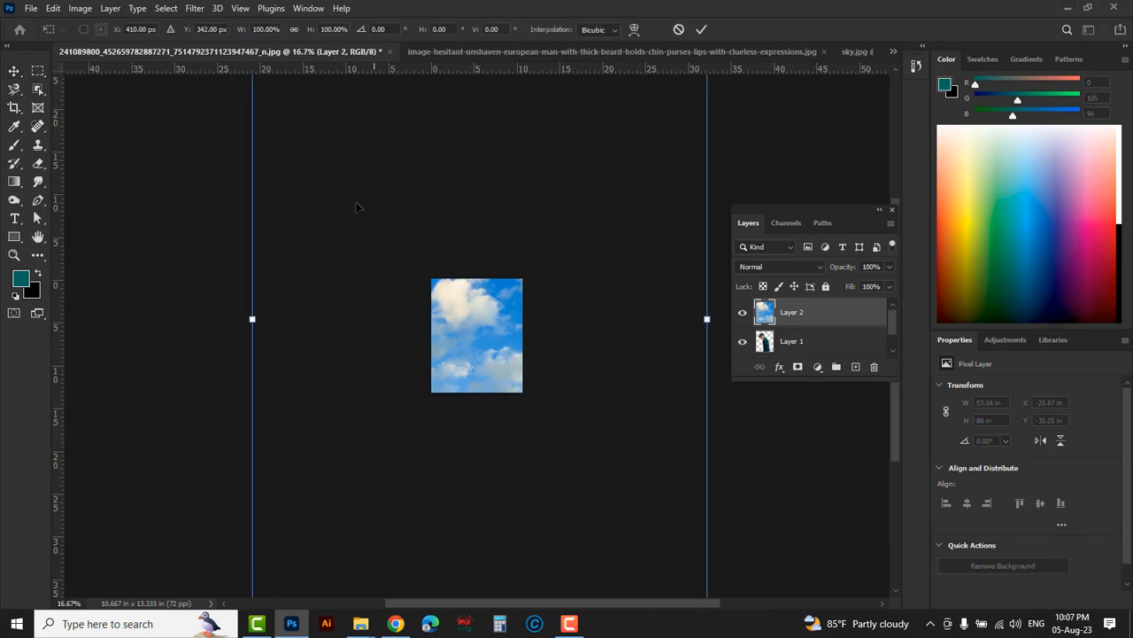
{"action": "left_click_drag", "start_coordinate": [343, 181], "coordinate": [356, 316]}
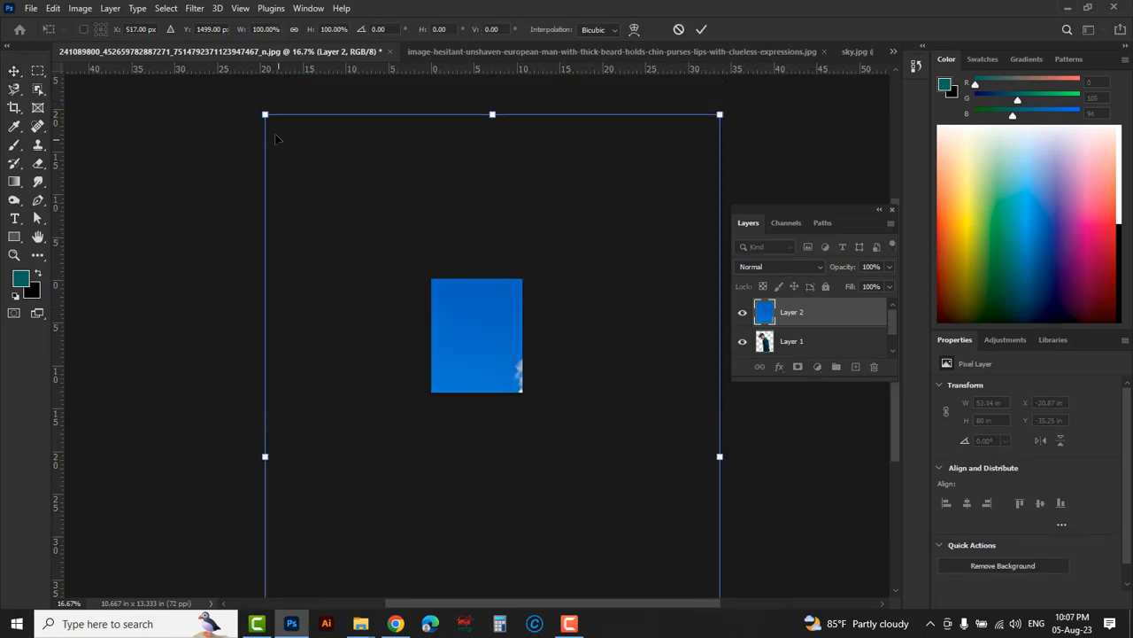
{"action": "left_click_drag", "start_coordinate": [264, 114], "coordinate": [483, 270]}
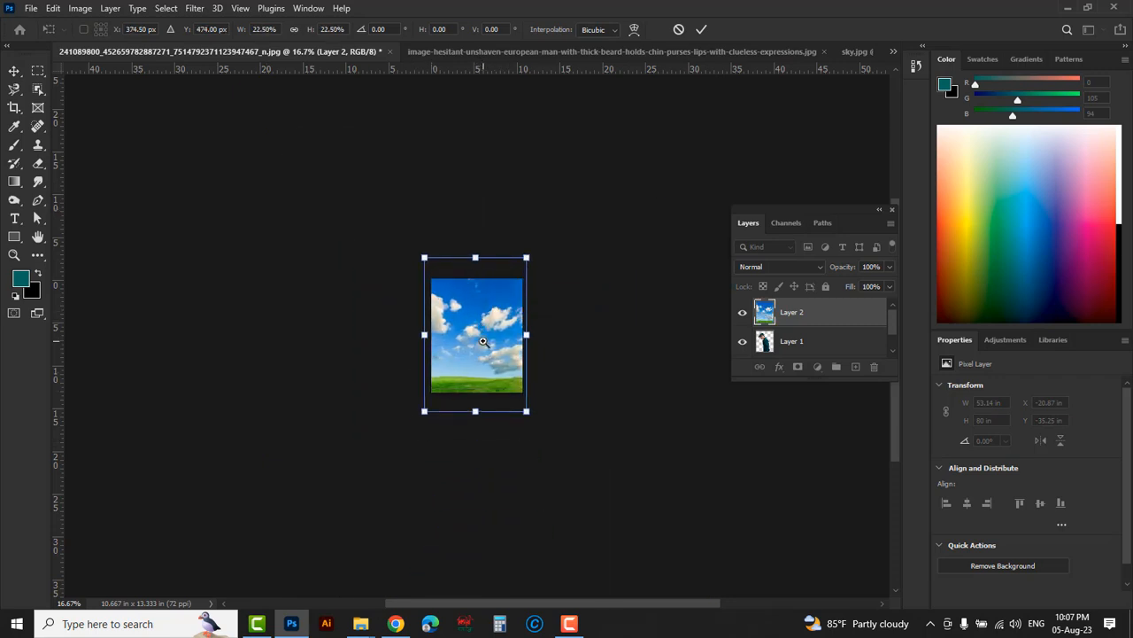
{"action": "left_click", "coordinate": [483, 341], "text": "ctrl"}
{"action": "left_click", "coordinate": [482, 341], "text": "ctrl"}
{"action": "left_click_drag", "start_coordinate": [571, 484], "coordinate": [566, 478]}
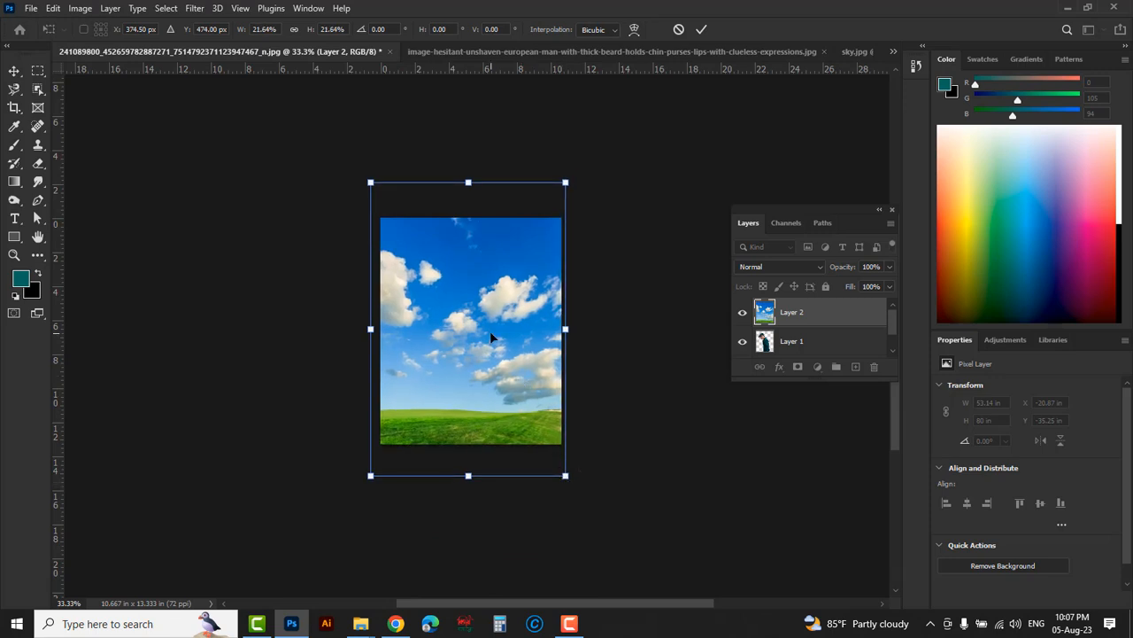
{"action": "key", "text": "Return"}
Move the sky layer beneath the cut-out of the young man in the layer order.
{"action": "left_click_drag", "start_coordinate": [818, 317], "coordinate": [835, 357]}
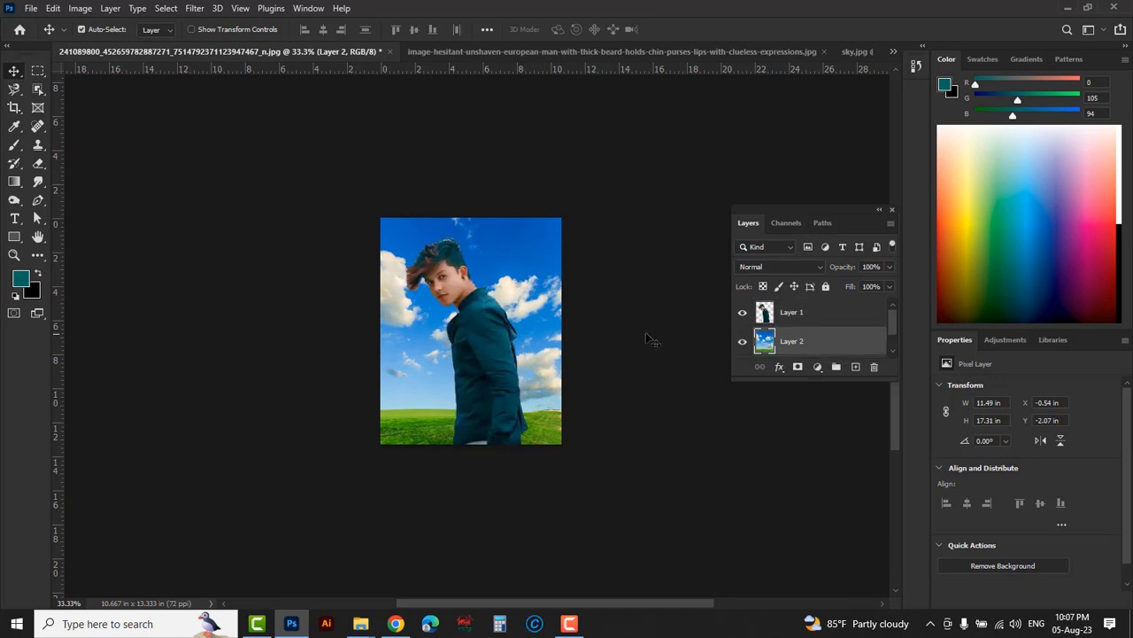
{"action": "key", "text": "ctrl+plus"}
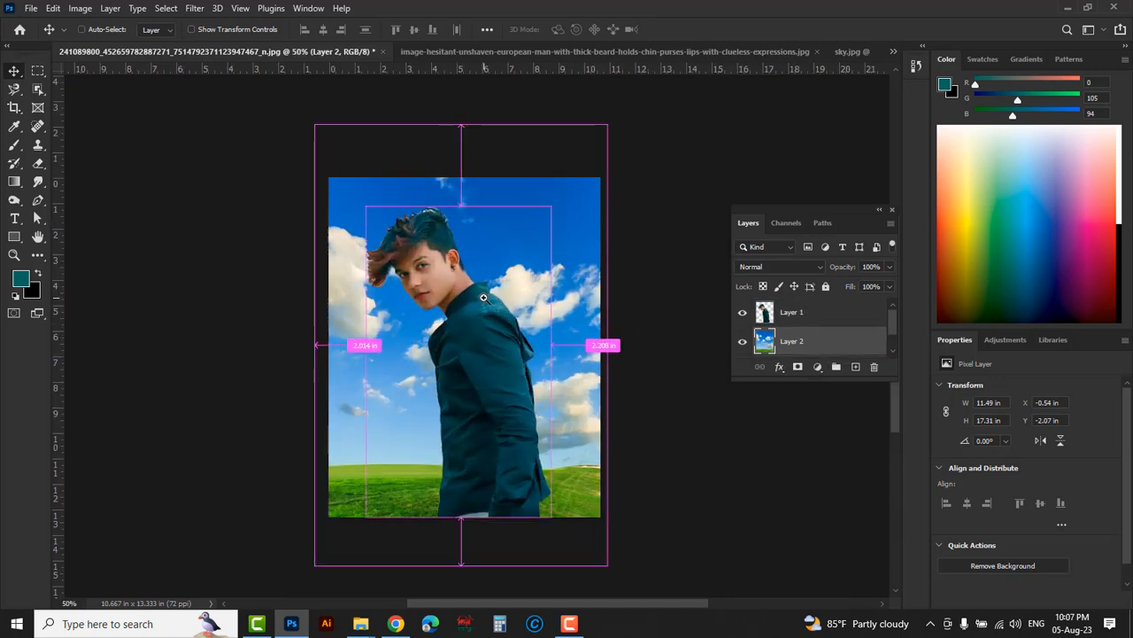
{"action": "key", "text": "ctrl+plus"}
{"action": "scroll", "coordinate": [484, 301], "scroll_direction": "down", "scroll_amount": 1}
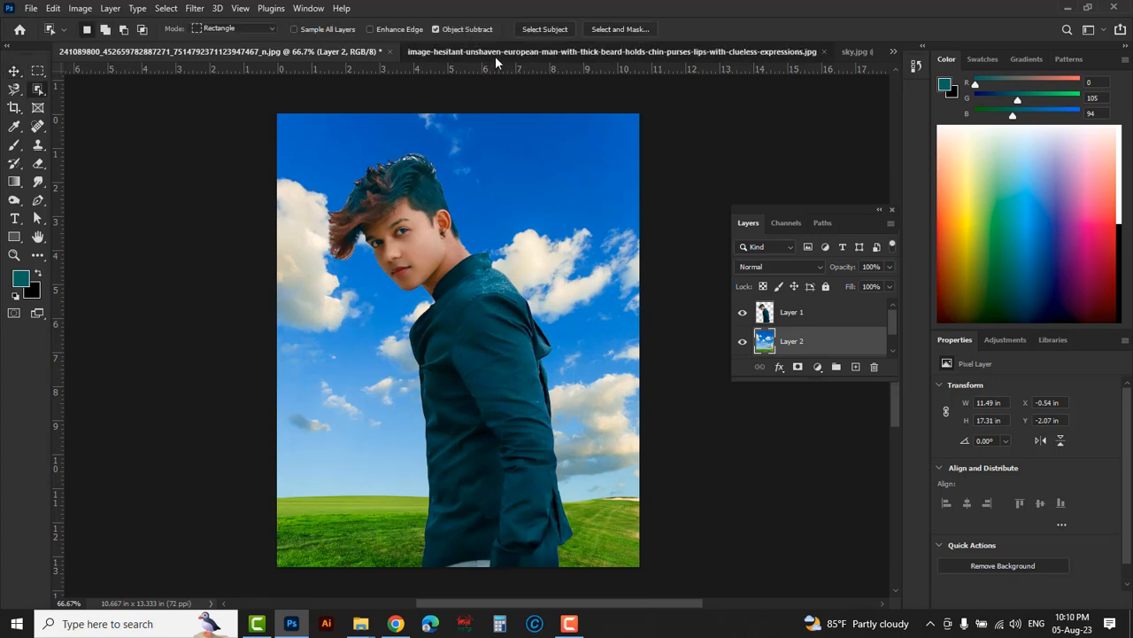
In the bearded man image, select the teal backdrop on both sides of him with the Quick Selection tool, then remove the selection.
{"action": "left_click", "coordinate": [495, 56]}
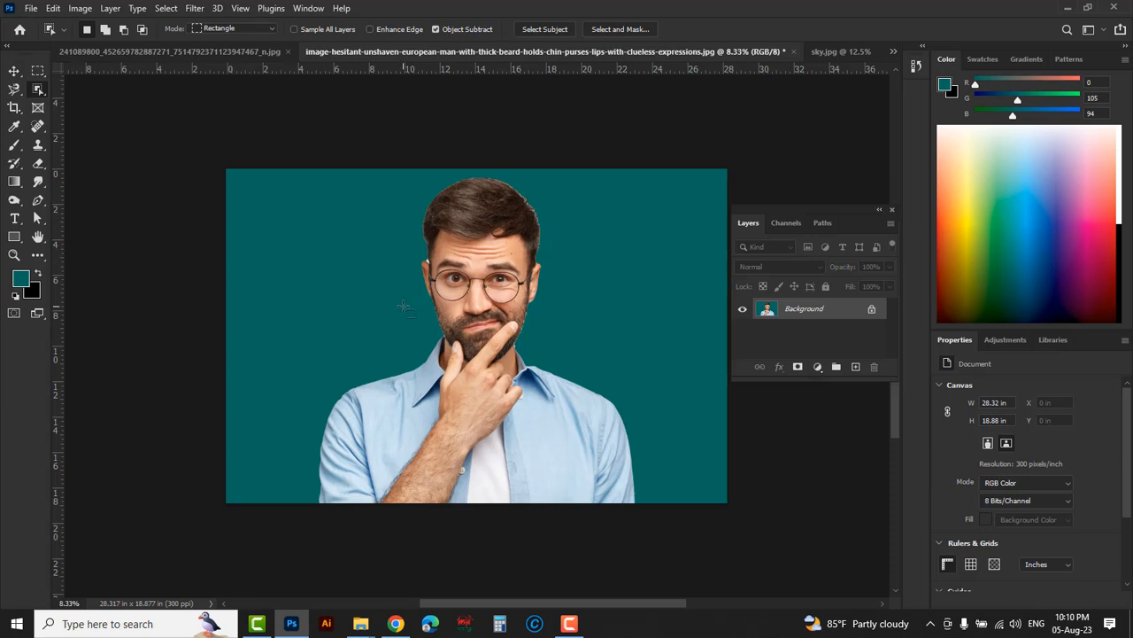
{"action": "right_click", "coordinate": [36, 91]}
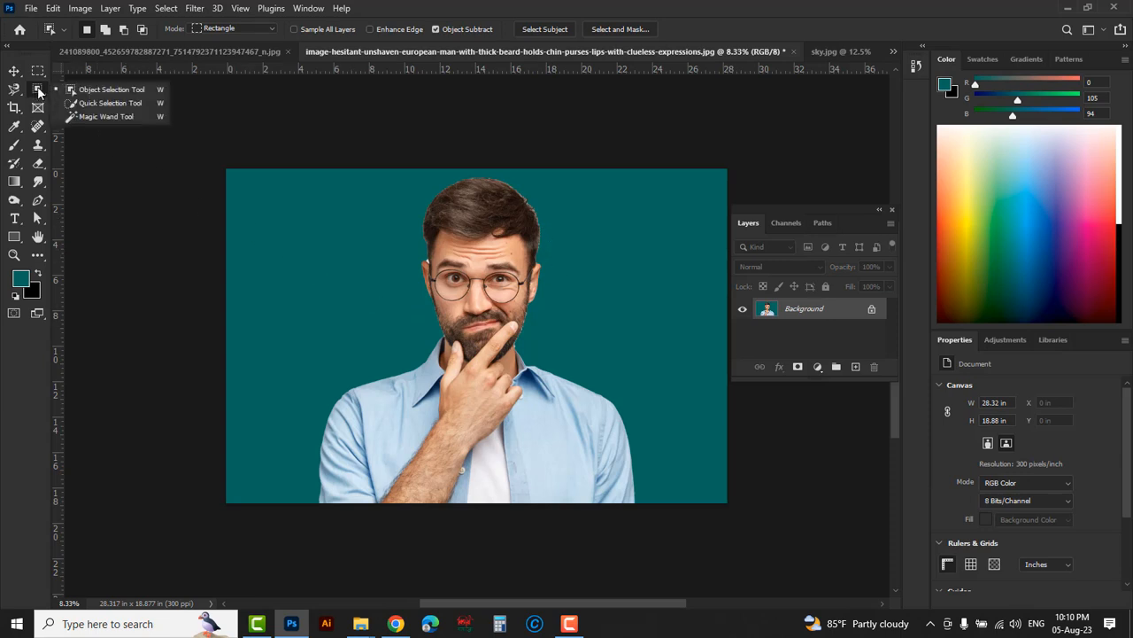
{"action": "left_click", "coordinate": [88, 104]}
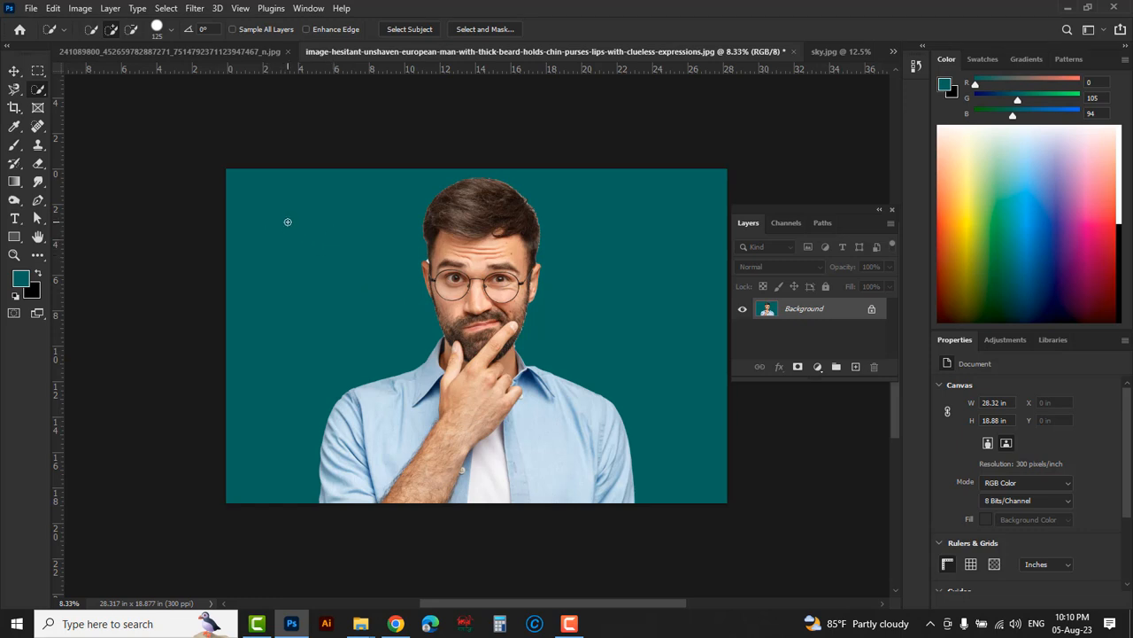
{"action": "left_click_drag", "start_coordinate": [334, 204], "coordinate": [273, 367]}
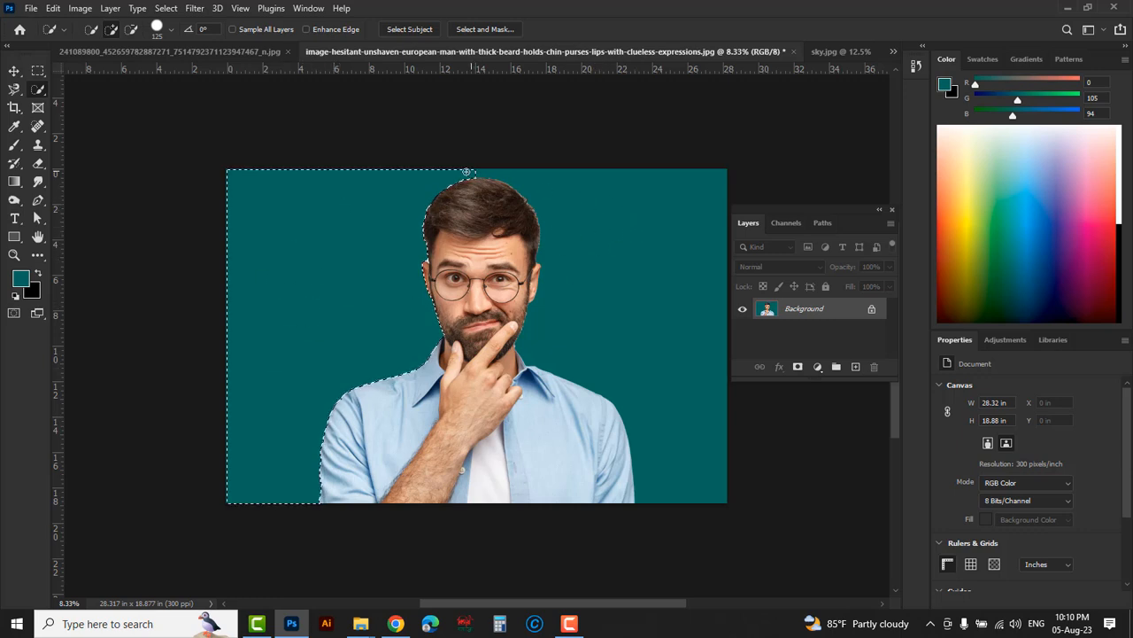
{"action": "left_click_drag", "start_coordinate": [603, 211], "coordinate": [646, 287]}
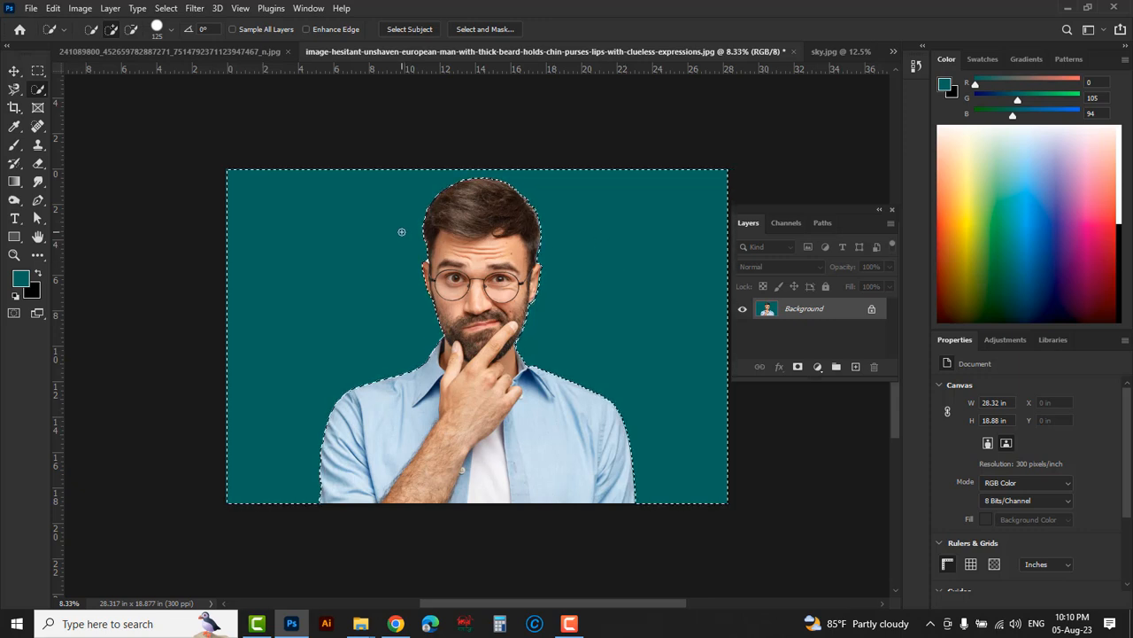
{"action": "key", "text": "ctrl+d"}
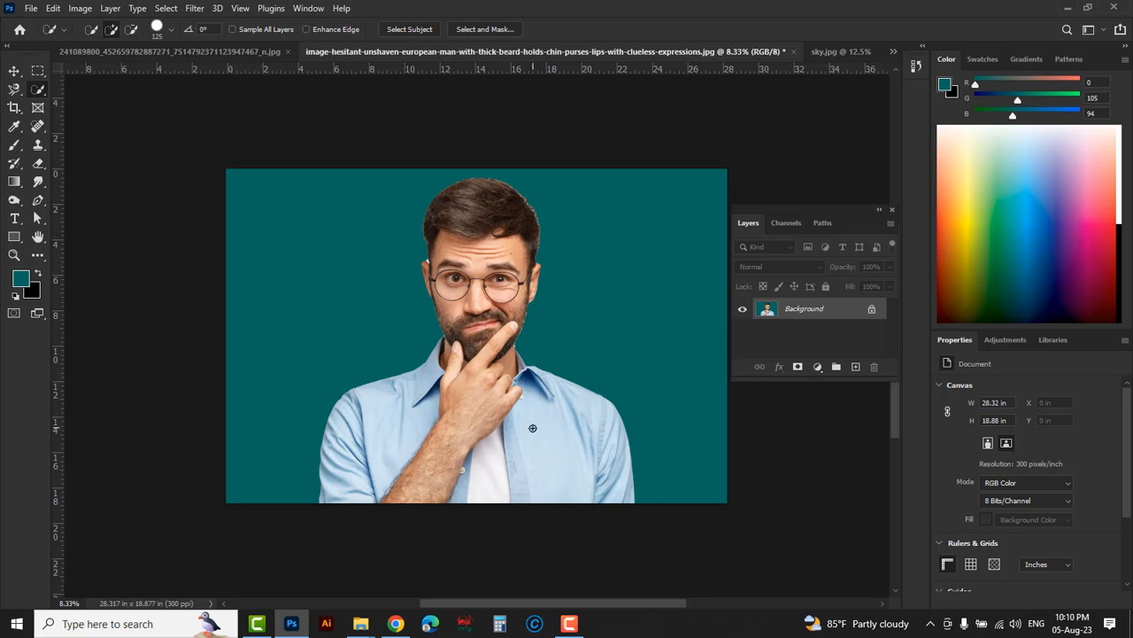
Select the bearded man's shirt with the Quick Selection tool, including the parts beside his forearm, then remove the selection.
{"action": "left_click_drag", "start_coordinate": [534, 430], "coordinate": [566, 474]}
{"action": "mouse_move", "coordinate": [396, 437]}
{"action": "left_mouse_down"}
{"action": "mouse_move", "coordinate": [367, 459]}
{"action": "mouse_move", "coordinate": [355, 443]}
{"action": "mouse_move", "coordinate": [350, 482]}
{"action": "left_mouse_up"}
{"action": "mouse_move", "coordinate": [461, 480]}
{"action": "left_mouse_down"}
{"action": "mouse_move", "coordinate": [458, 500]}
{"action": "mouse_move", "coordinate": [469, 461]}
{"action": "mouse_move", "coordinate": [492, 455]}
{"action": "left_mouse_up"}
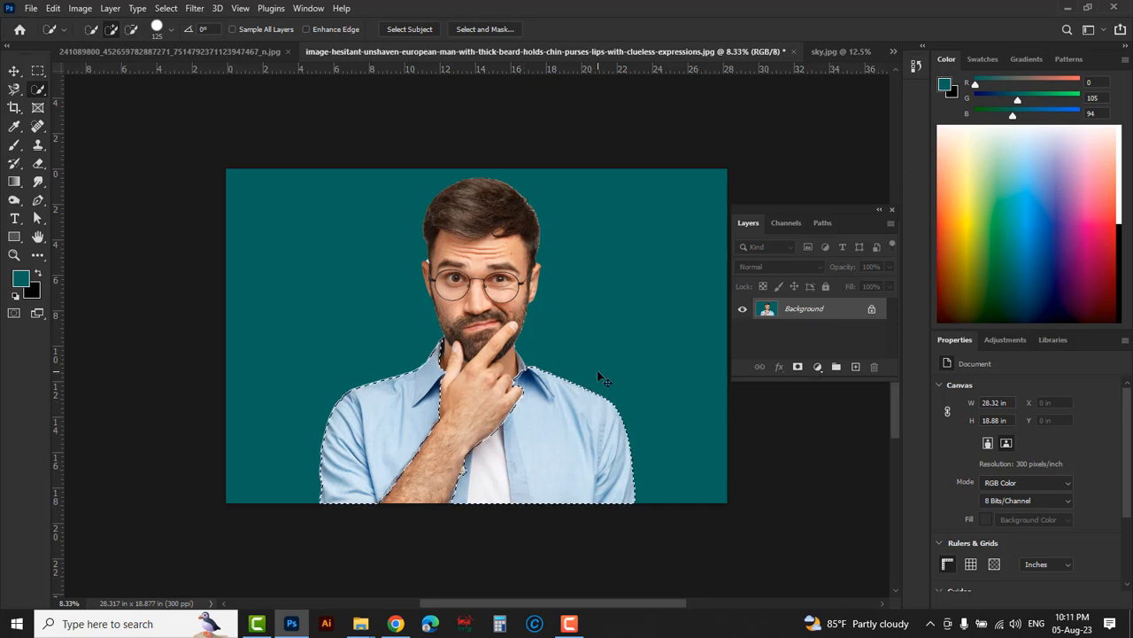
{"action": "key", "text": "ctrl+d"}
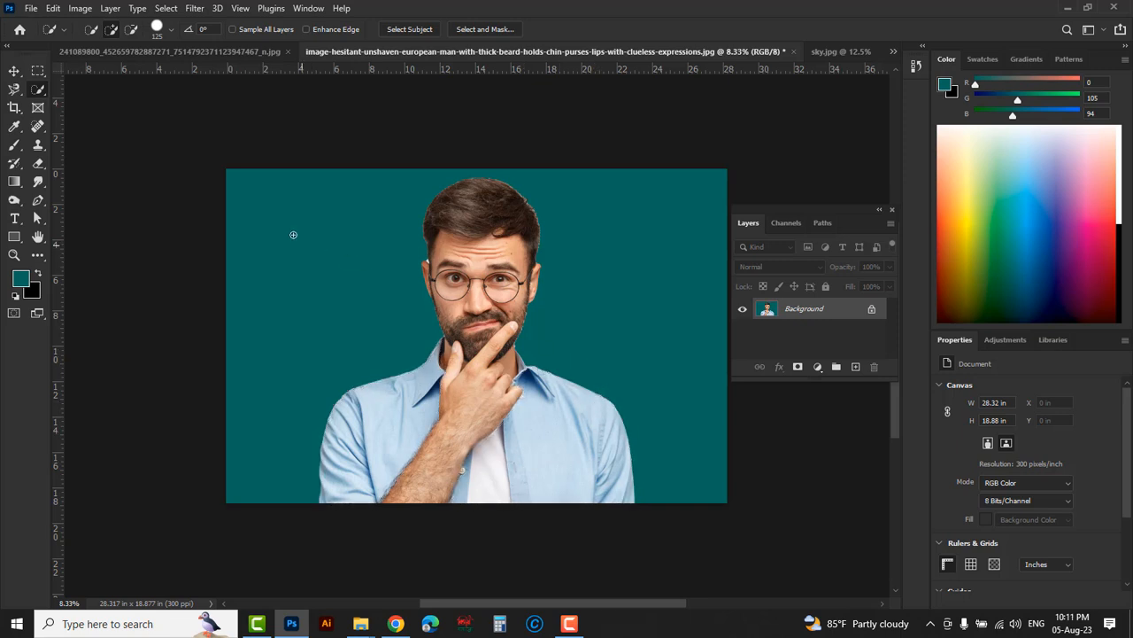
Select the entire teal backdrop around the bearded man again with the Quick Selection tool.
{"action": "left_click_drag", "start_coordinate": [280, 217], "coordinate": [366, 295]}
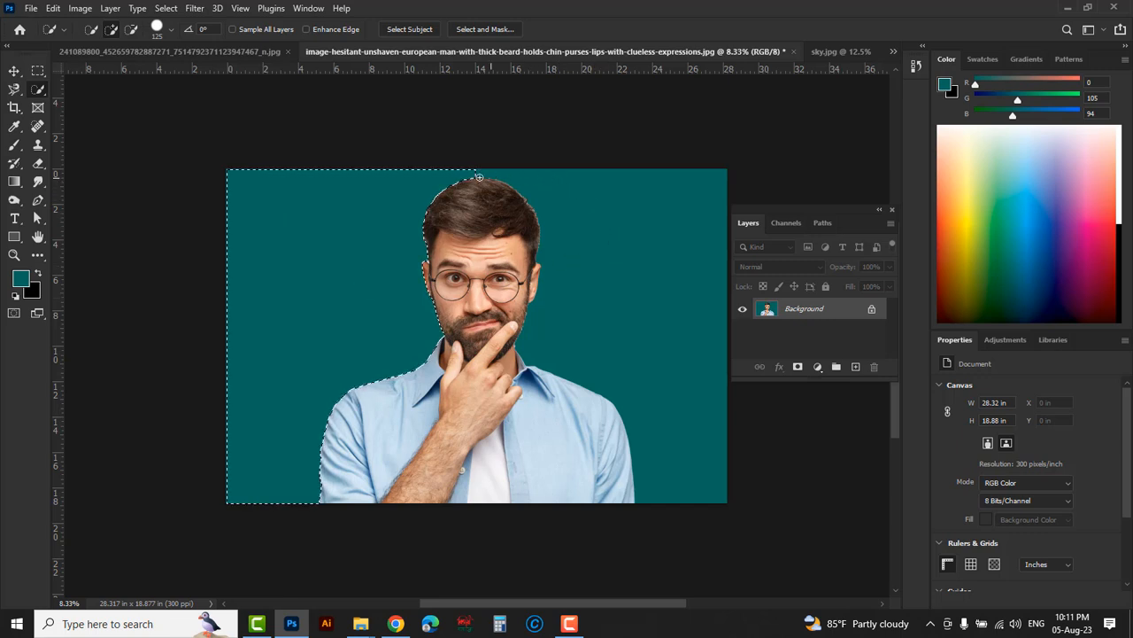
{"action": "mouse_move", "coordinate": [471, 171]}
{"action": "left_mouse_down"}
{"action": "mouse_move", "coordinate": [548, 177]}
{"action": "mouse_move", "coordinate": [636, 215]}
{"action": "mouse_move", "coordinate": [681, 328]}
{"action": "left_mouse_up"}
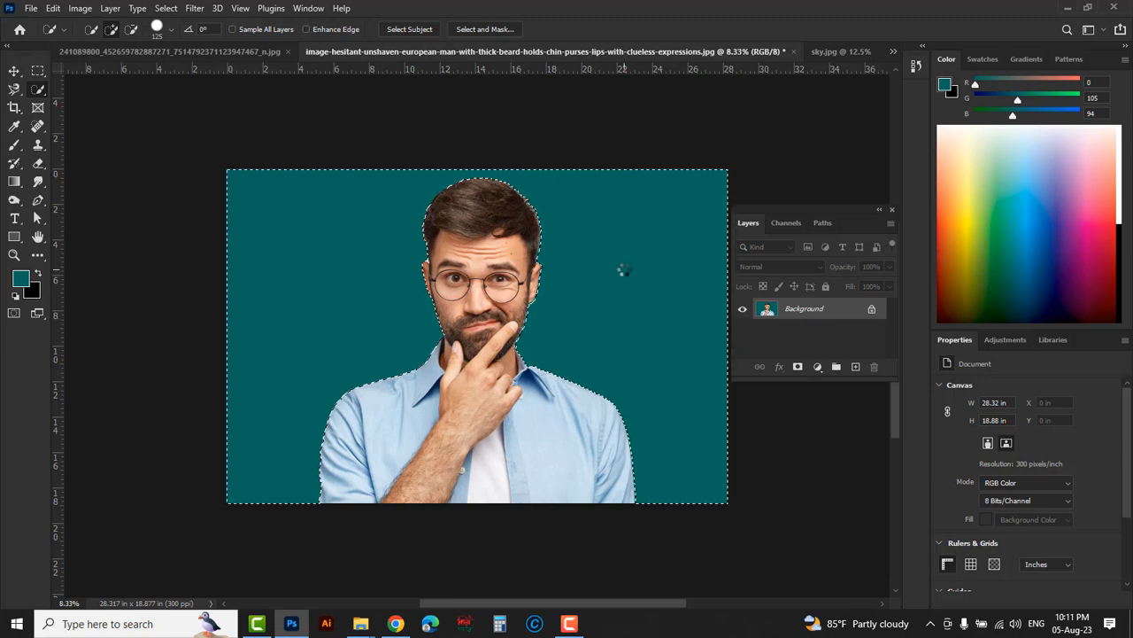
Activate the Magic Wand tool and open the soccer ball image 41932.jpg.
{"action": "right_click", "coordinate": [38, 92]}
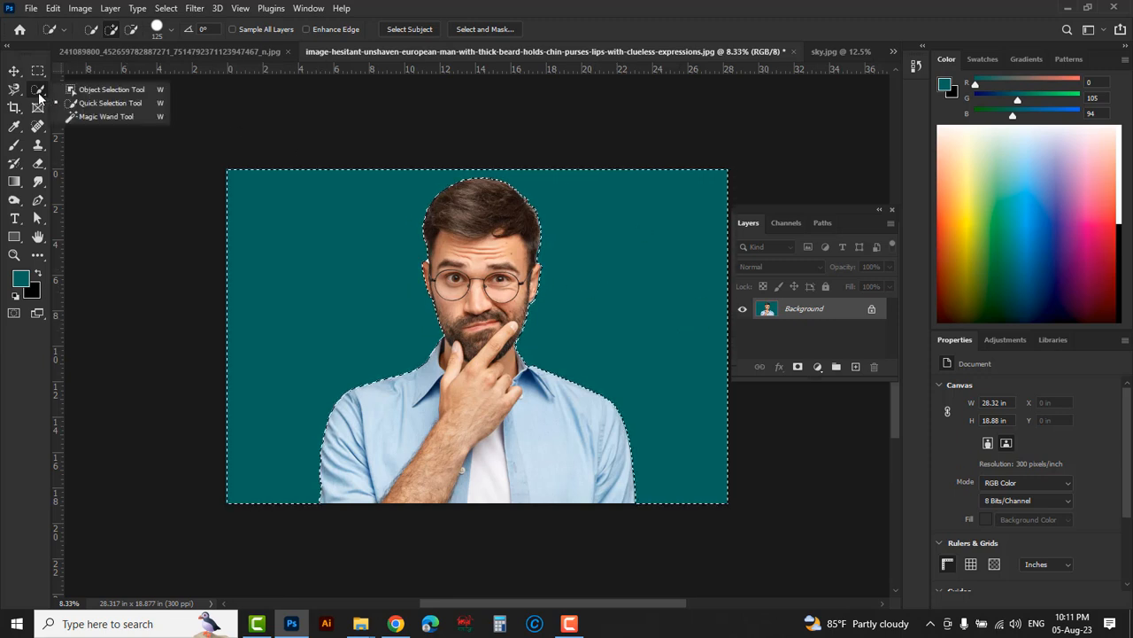
{"action": "left_click", "coordinate": [124, 117]}
{"action": "left_click", "coordinate": [31, 9]}
{"action": "left_click", "coordinate": [40, 32]}
{"action": "left_click", "coordinate": [75, 158]}
{"action": "left_click", "coordinate": [472, 381]}
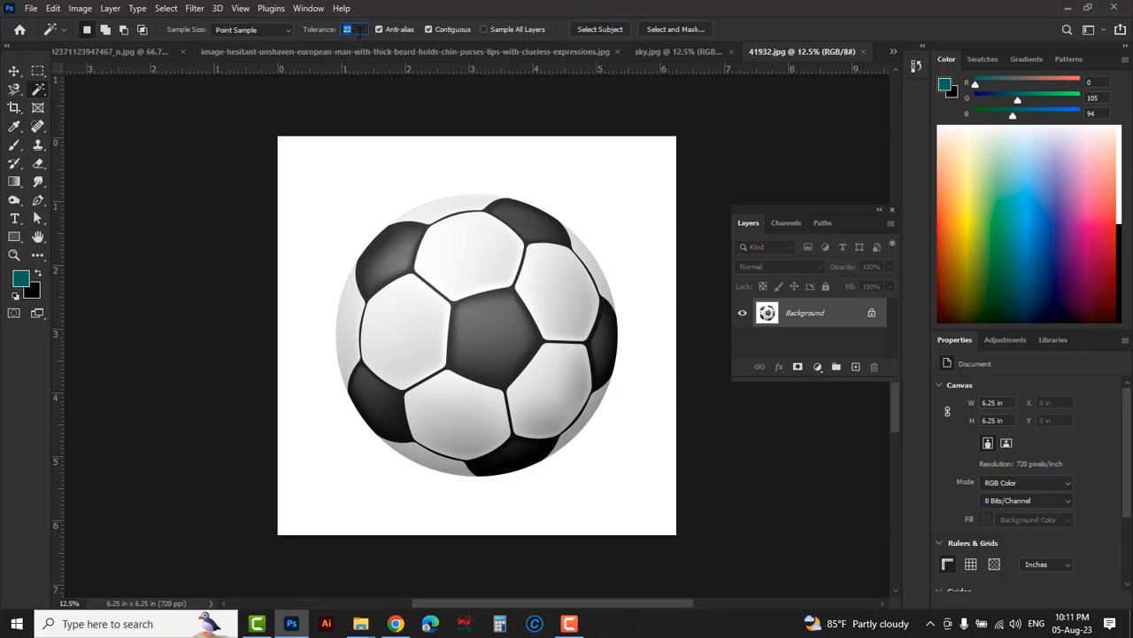
Set the Magic Wand tolerance to 10 and select the white background around the soccer ball.
{"action": "left_click", "coordinate": [335, 209]}
{"action": "key", "text": "ctrl+d"}
{"action": "type", "text": "10"}
{"action": "left_click", "coordinate": [322, 184]}
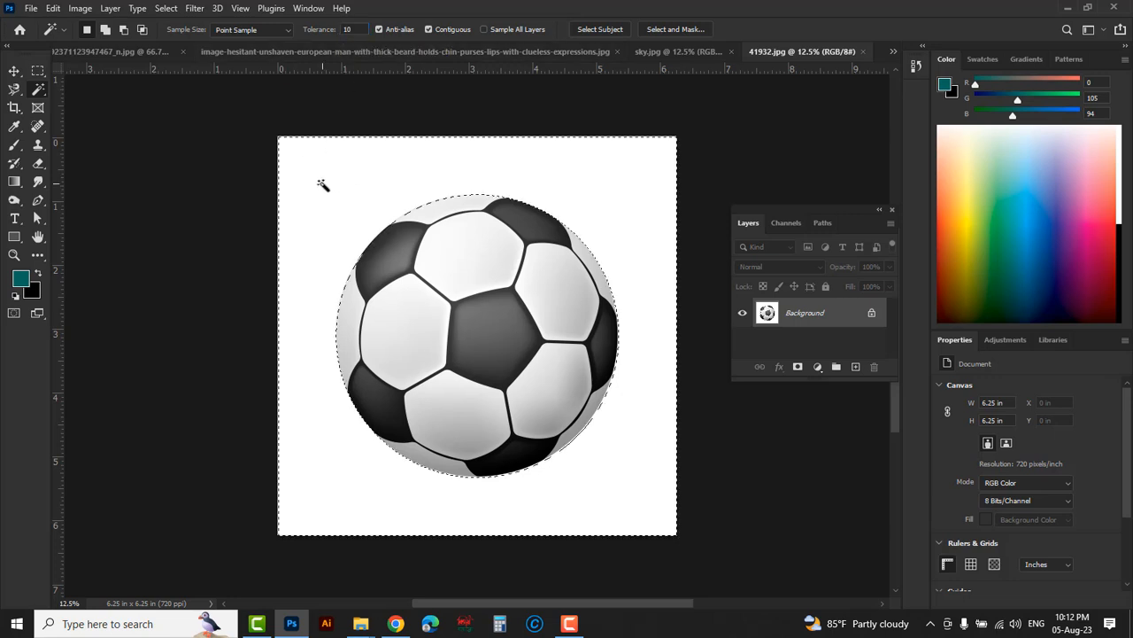
Invert the selection and copy the soccer ball to a new layer, briefly hiding the Background layer to check the cut-out.
{"action": "left_click", "coordinate": [512, 257], "text": "ctrl"}
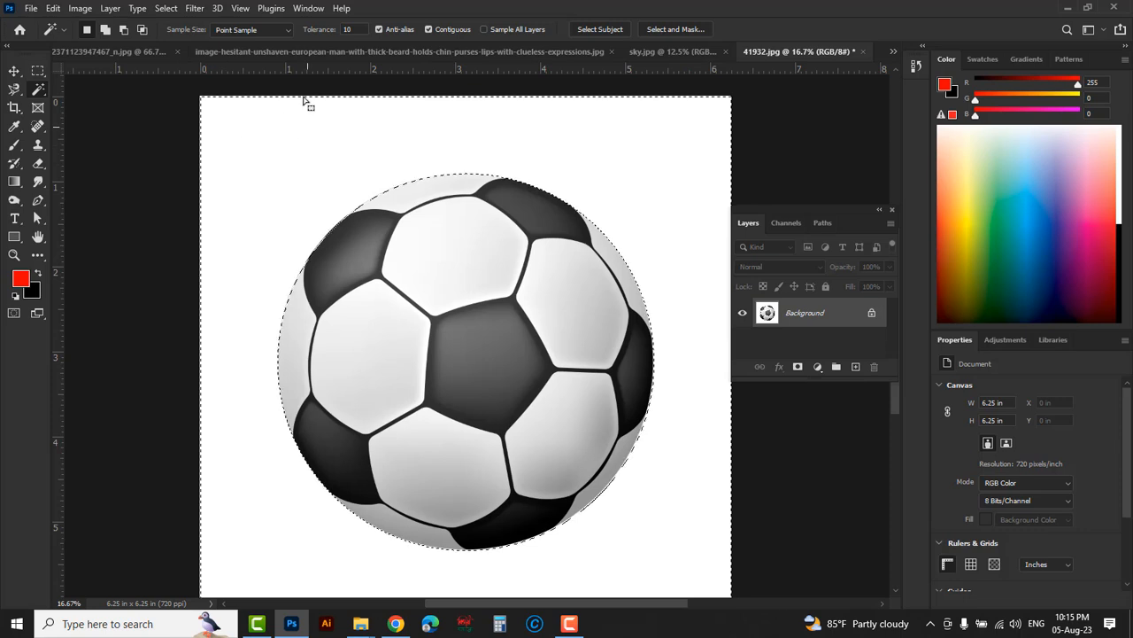
{"action": "left_click", "coordinate": [166, 9]}
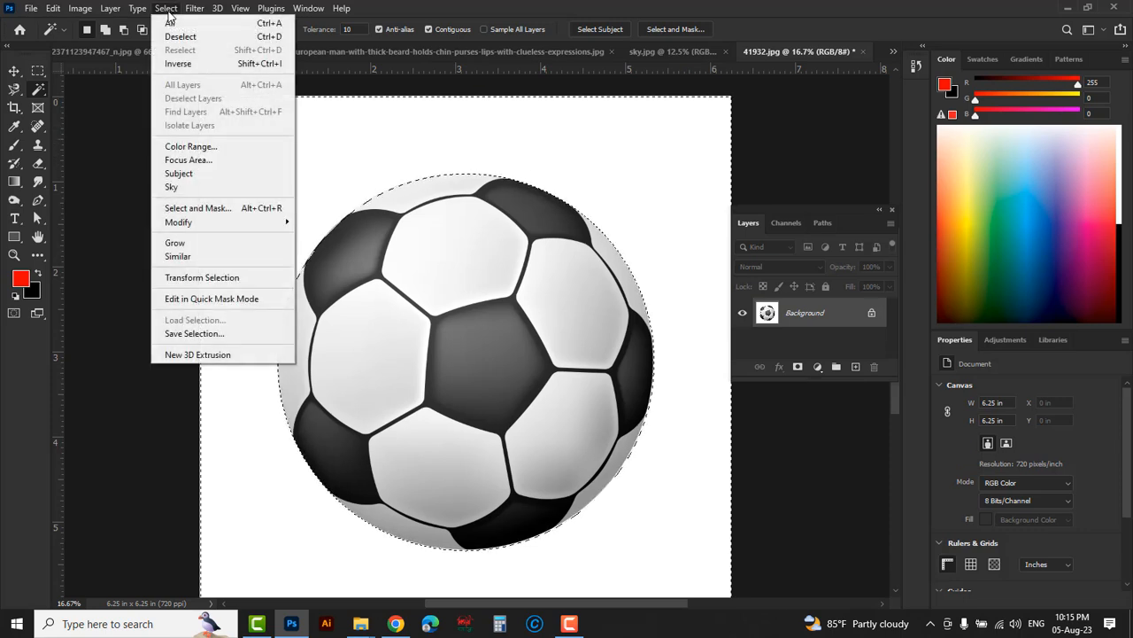
{"action": "left_click", "coordinate": [182, 64]}
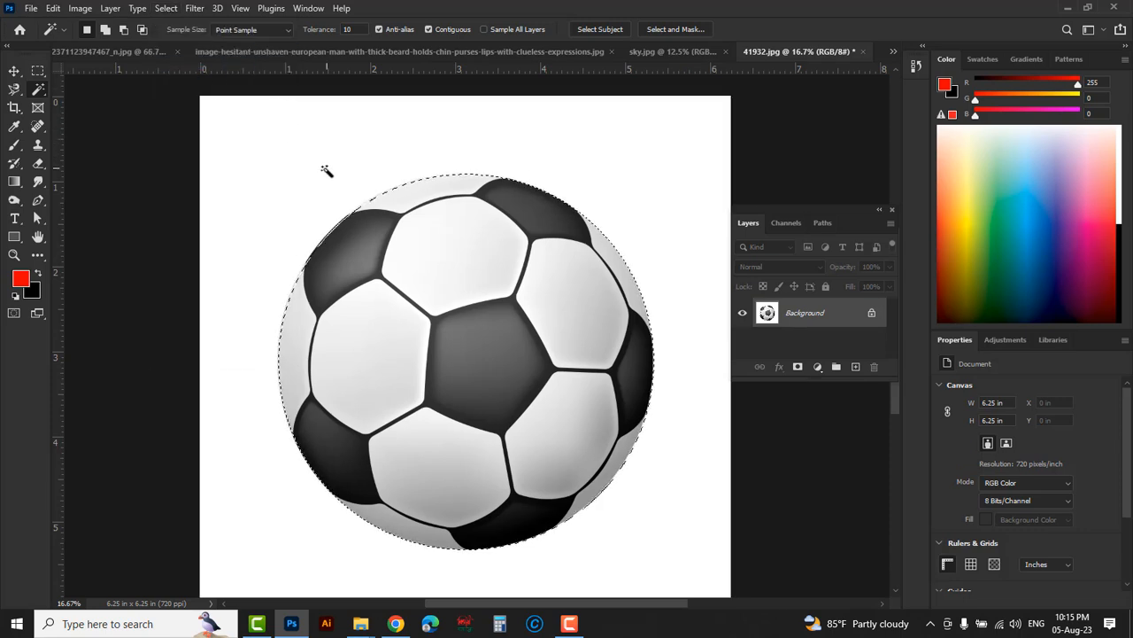
{"action": "key", "text": "ctrl+j"}
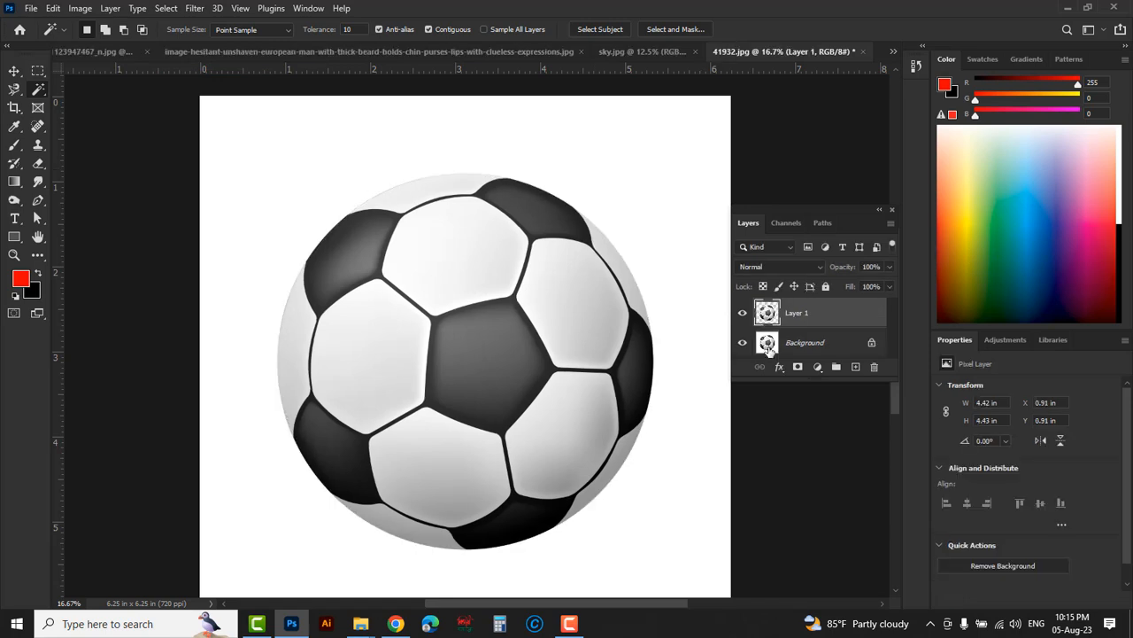
{"action": "left_click", "coordinate": [747, 344]}
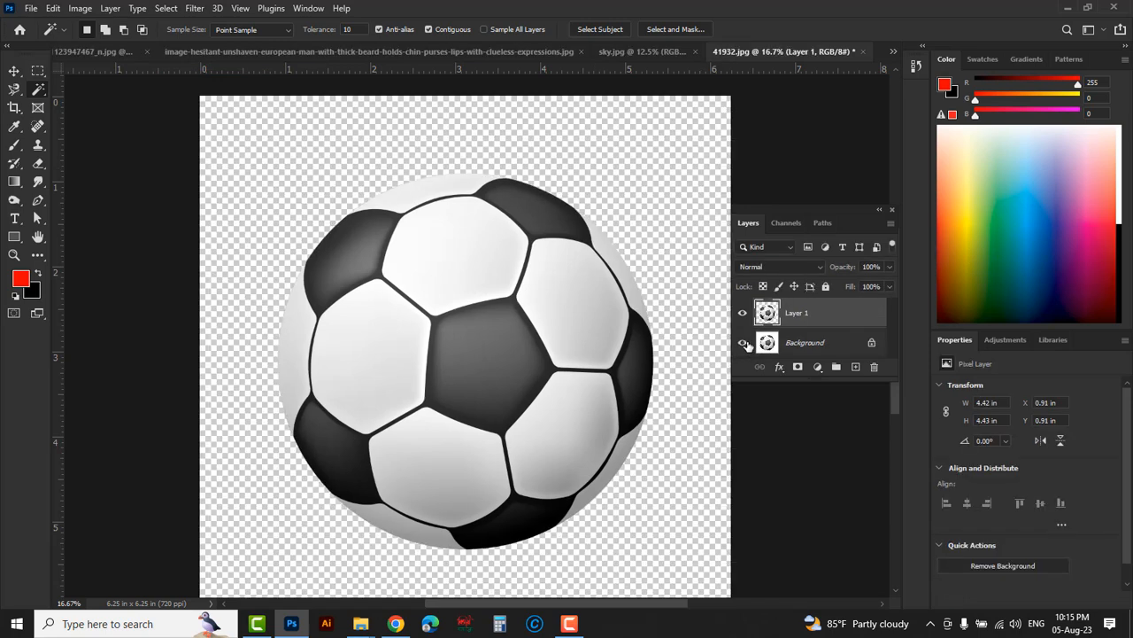
{"action": "left_click", "coordinate": [743, 342]}
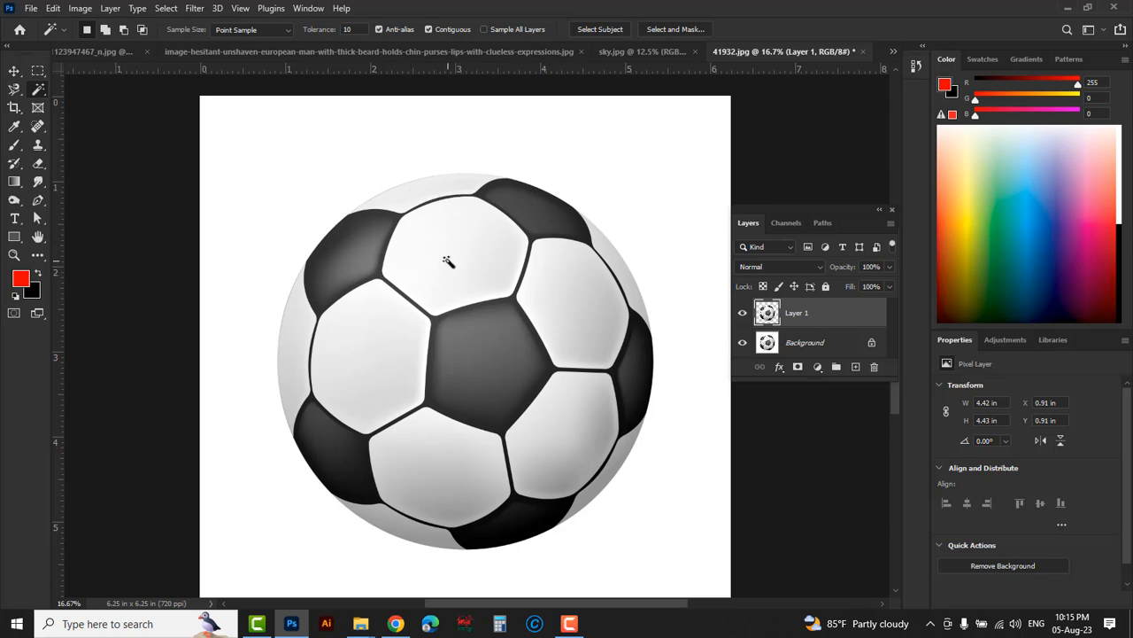
Select the ball's white and light grey panels together with the Magic Wand, using a tolerance of 30 and then 50.
{"action": "type", "text": "30"}
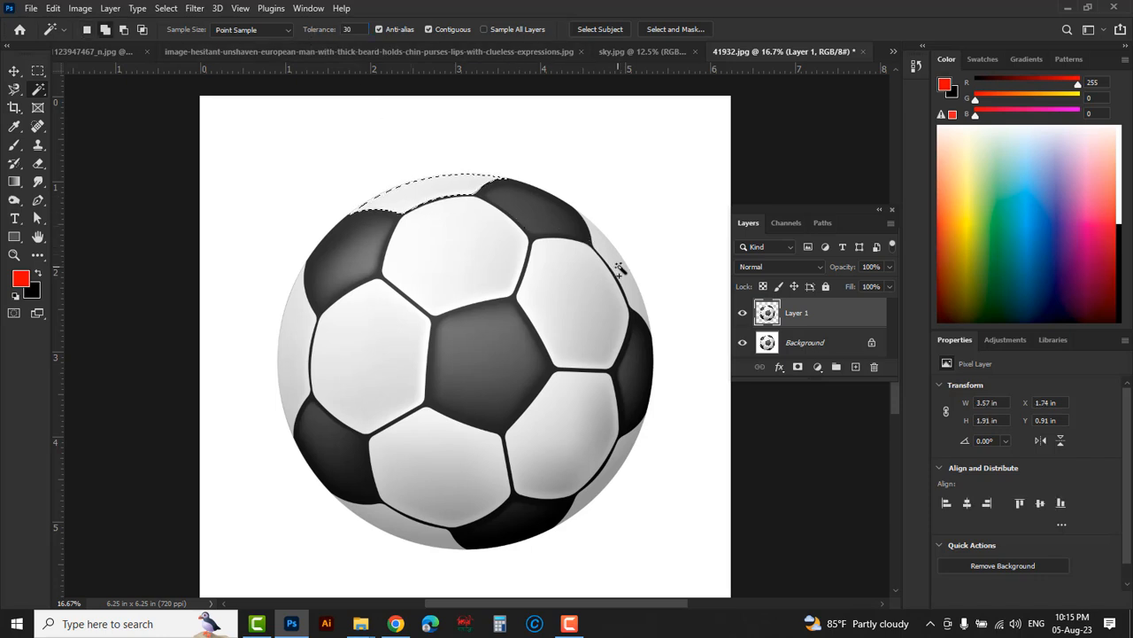
{"action": "left_click", "coordinate": [572, 451]}
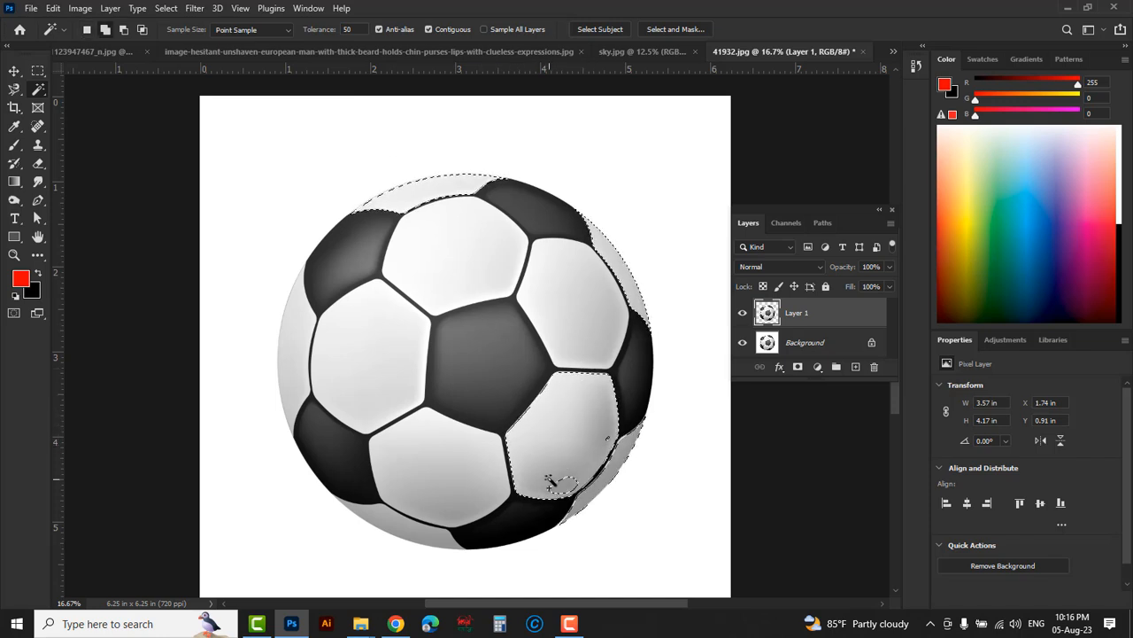
{"action": "left_click", "coordinate": [508, 270]}
{"action": "left_click", "coordinate": [384, 351]}
{"action": "left_click", "coordinate": [296, 339]}
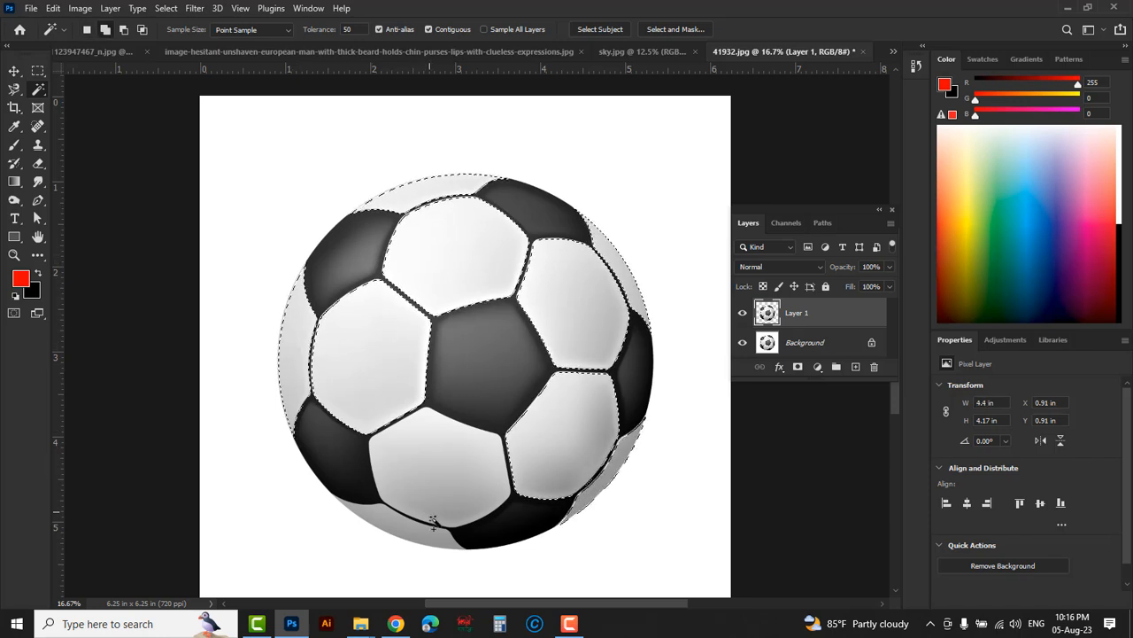
{"action": "left_click", "coordinate": [406, 531], "text": "shift"}
{"action": "left_click", "coordinate": [440, 475], "text": "shift"}
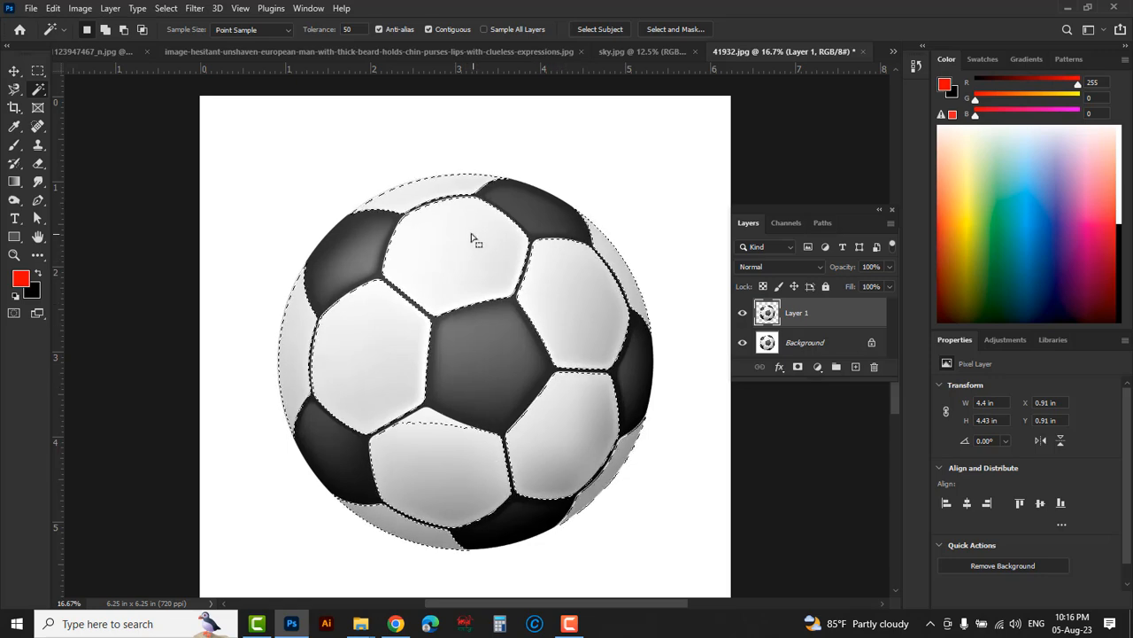
Set the foreground color to dark green, RGB 29, 112, 0, and fill the selected ball panels with it.
{"action": "left_click", "coordinate": [20, 279]}
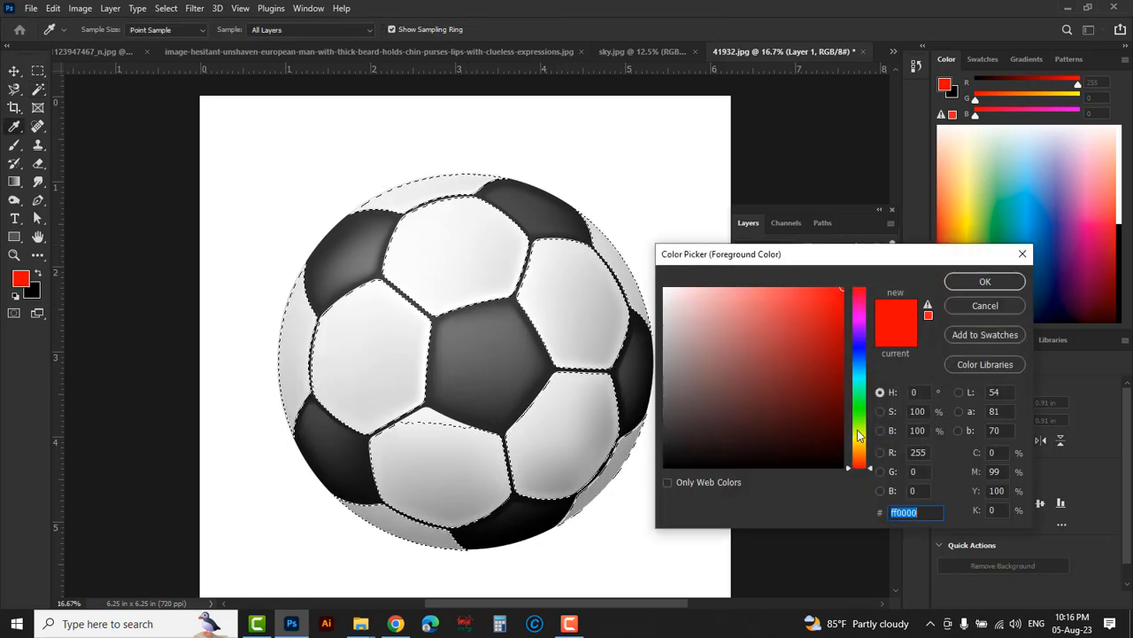
{"action": "left_click_drag", "start_coordinate": [840, 337], "coordinate": [842, 384]}
{"action": "left_click", "coordinate": [859, 415]}
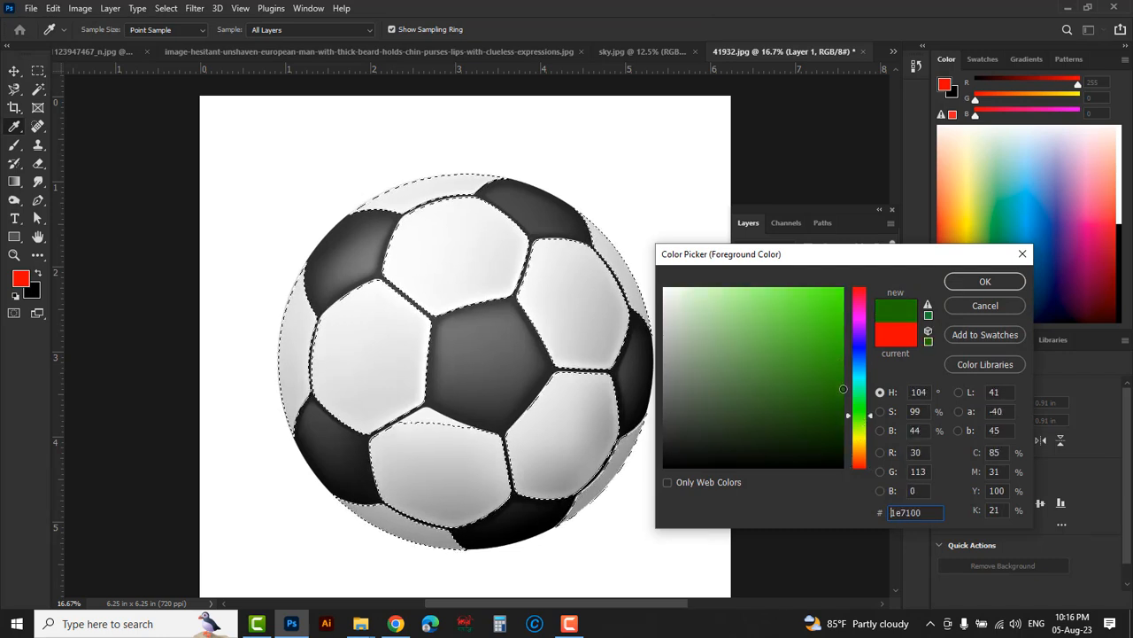
{"action": "left_click", "coordinate": [984, 280]}
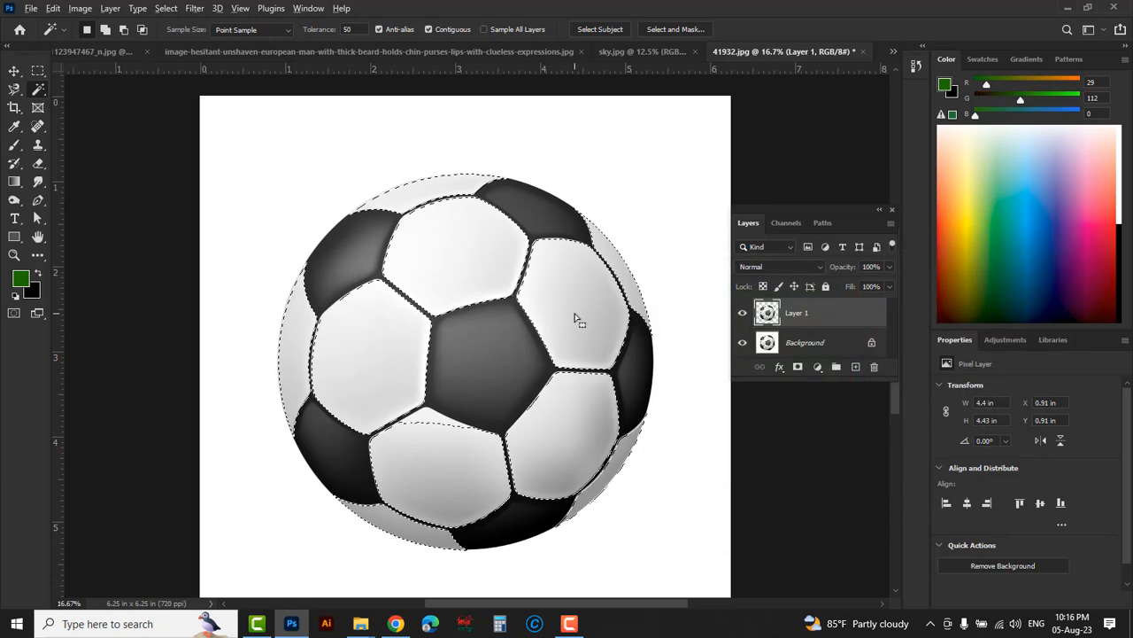
{"action": "key", "text": "alt+BackSpace"}
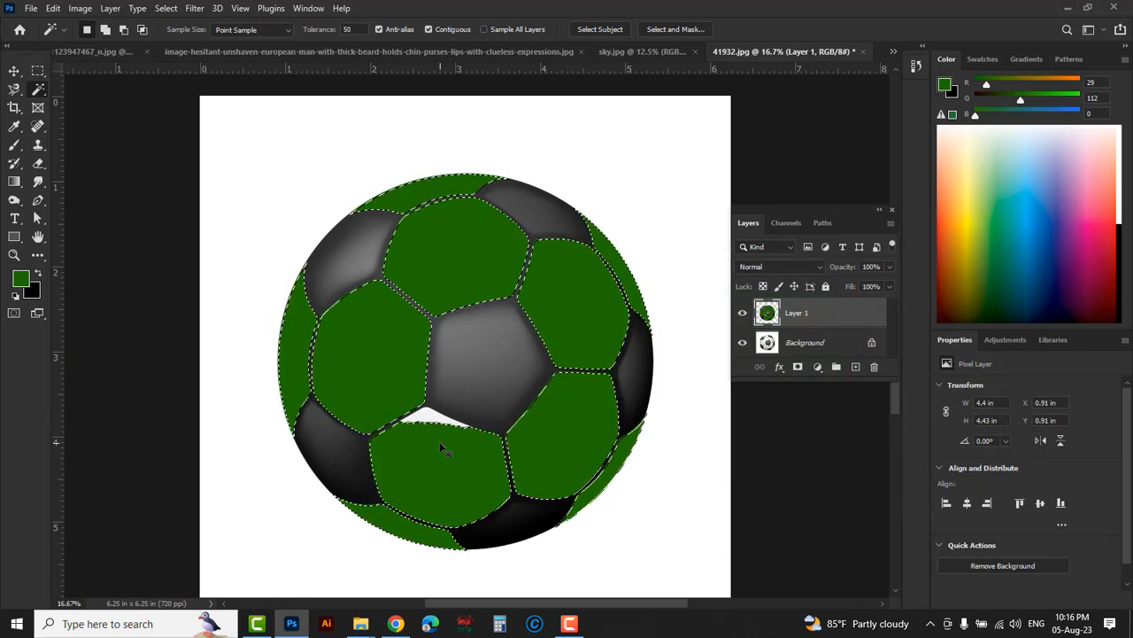
Undo the green fill, fill the ball's selected light panels with red, RGB 255, 0, 0, and deselect.
{"action": "key", "text": "ctrl+z"}
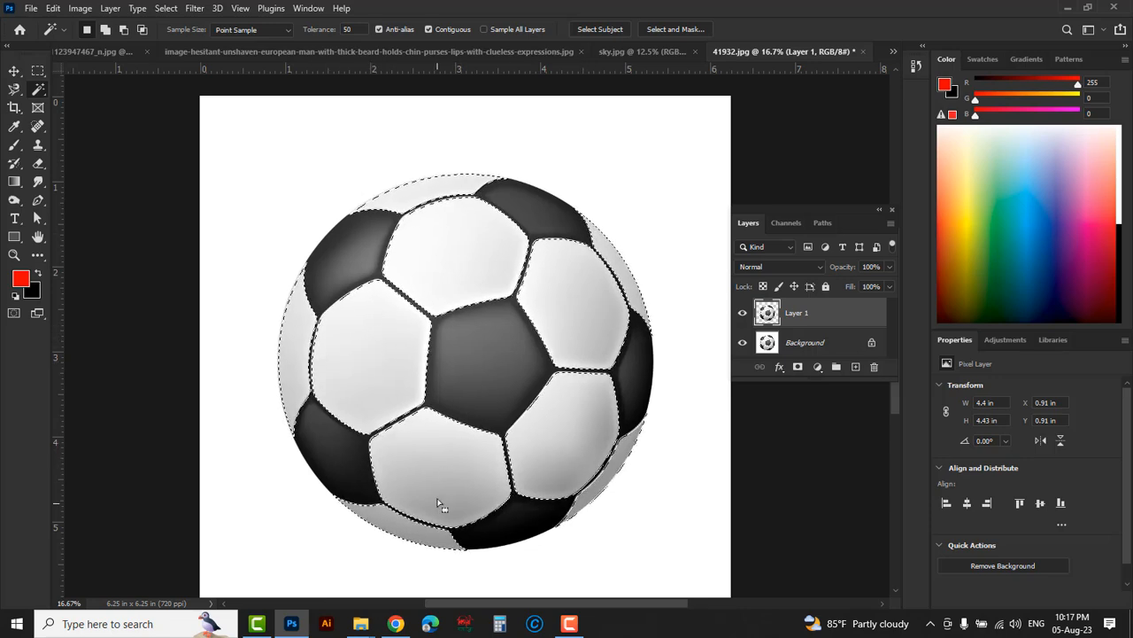
{"action": "left_click", "coordinate": [20, 279]}
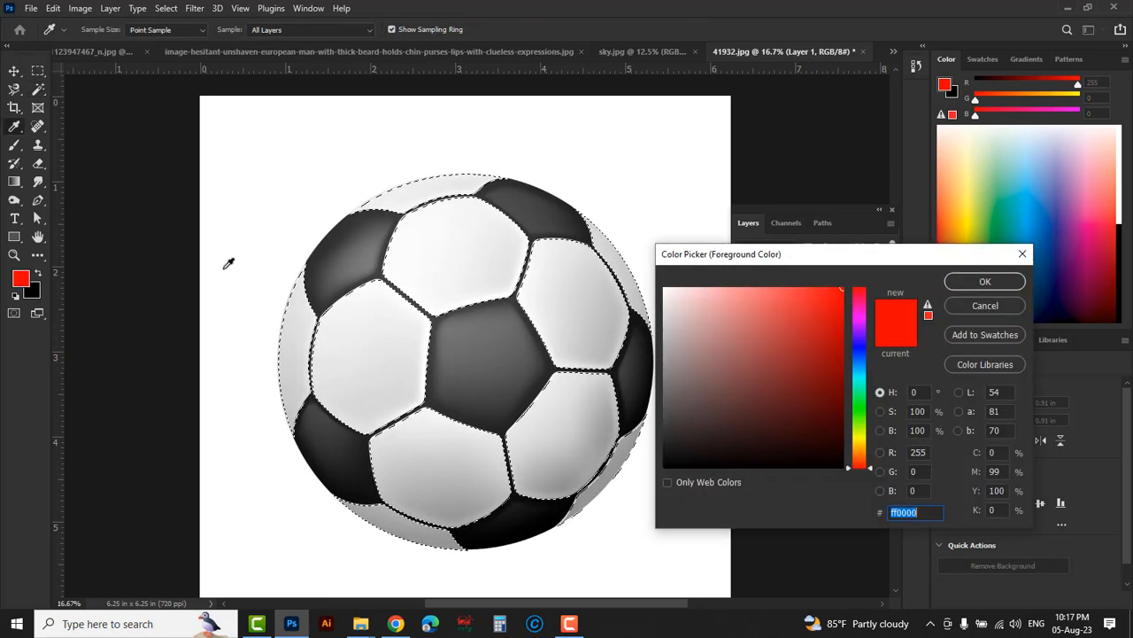
{"action": "left_click_drag", "start_coordinate": [857, 413], "coordinate": [858, 468]}
{"action": "left_click", "coordinate": [857, 339]}
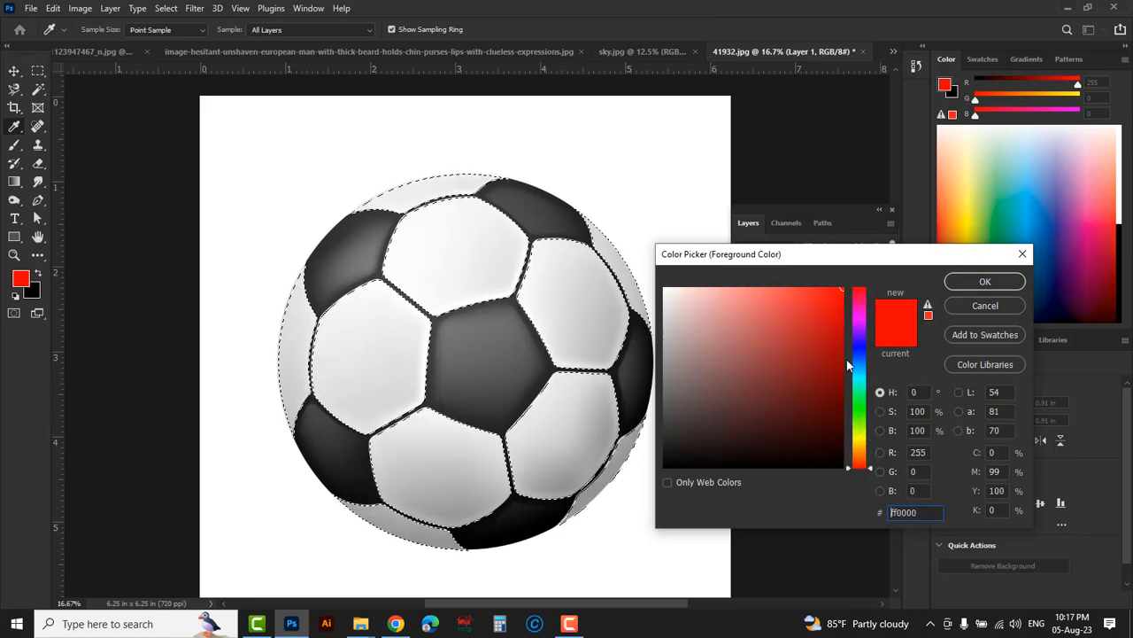
{"action": "left_click", "coordinate": [983, 283]}
{"action": "key", "text": "alt+BackSpace"}
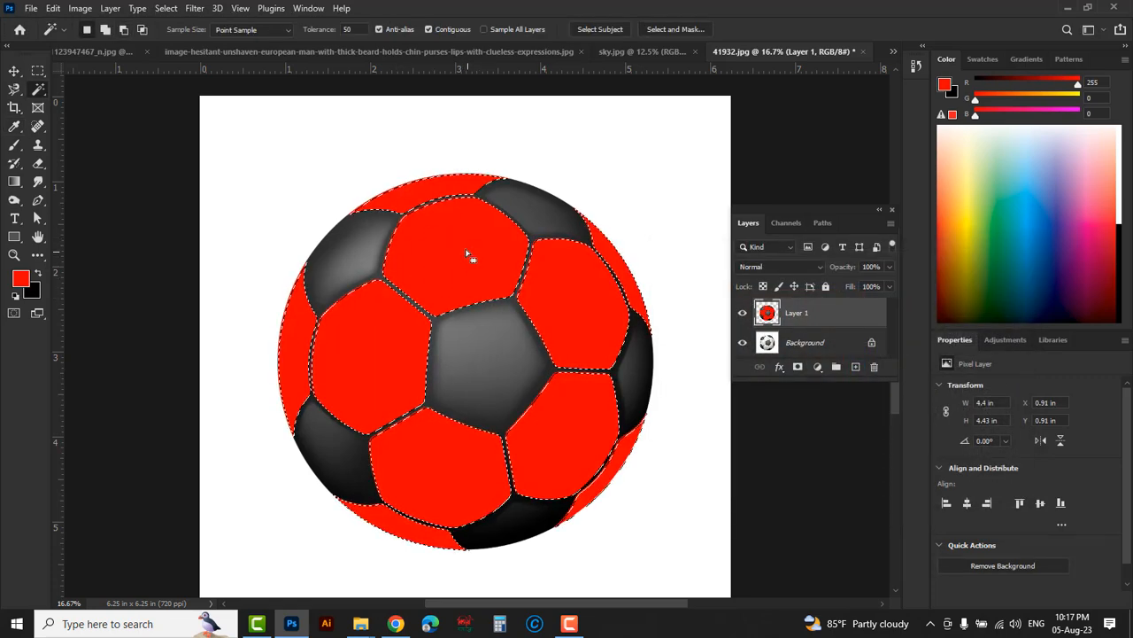
{"action": "key", "text": "ctrl+d"}
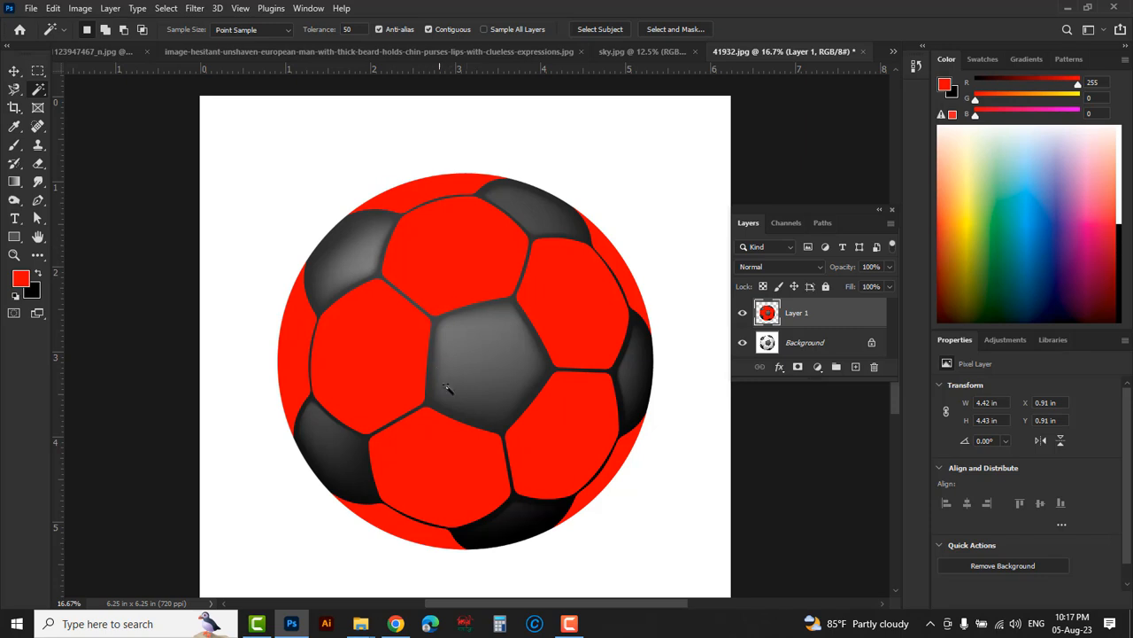
Try to select the ball's black panels with the Magic Wand at a tolerance of 50, and clear the selection.
{"action": "left_click", "coordinate": [485, 361]}
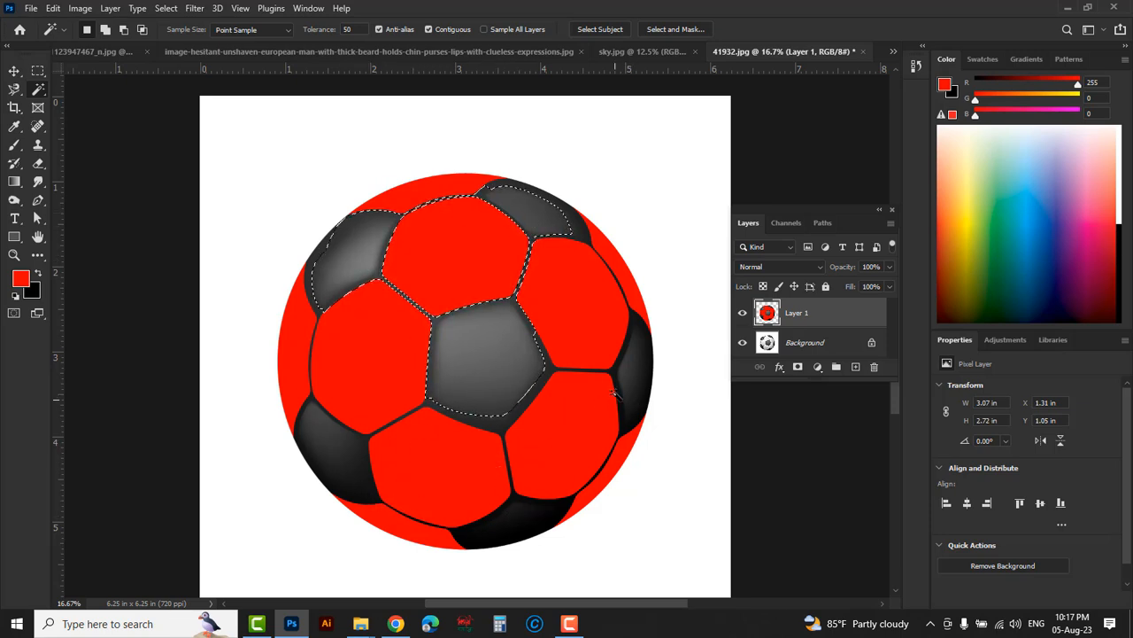
{"action": "left_click", "coordinate": [367, 494]}
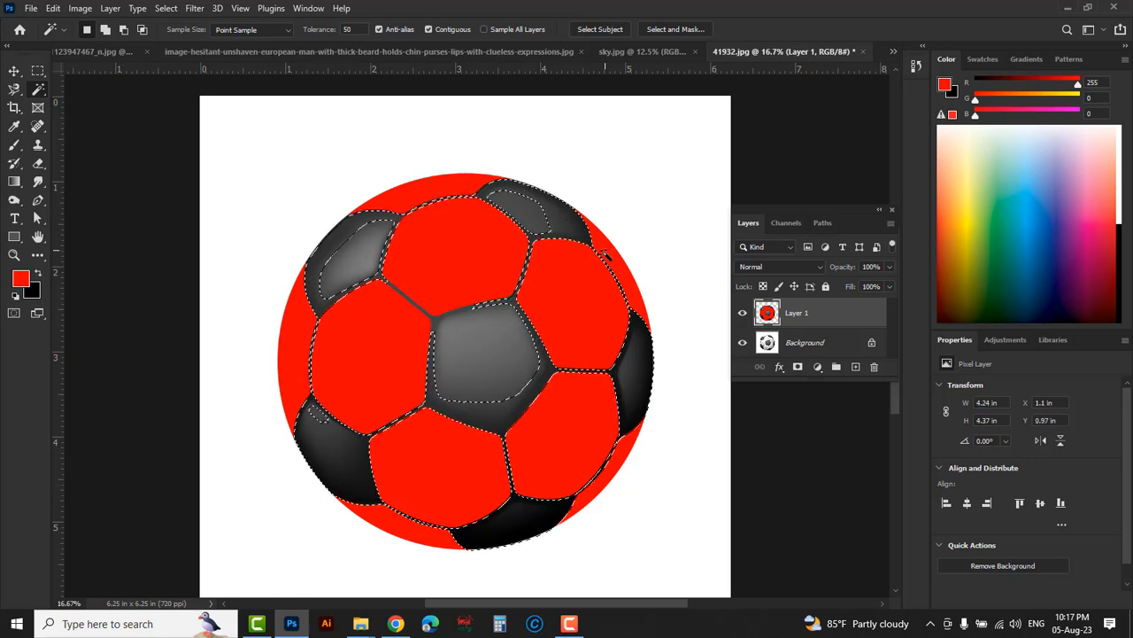
{"action": "key", "text": "Delete"}
{"action": "key", "text": "ctrl+d"}
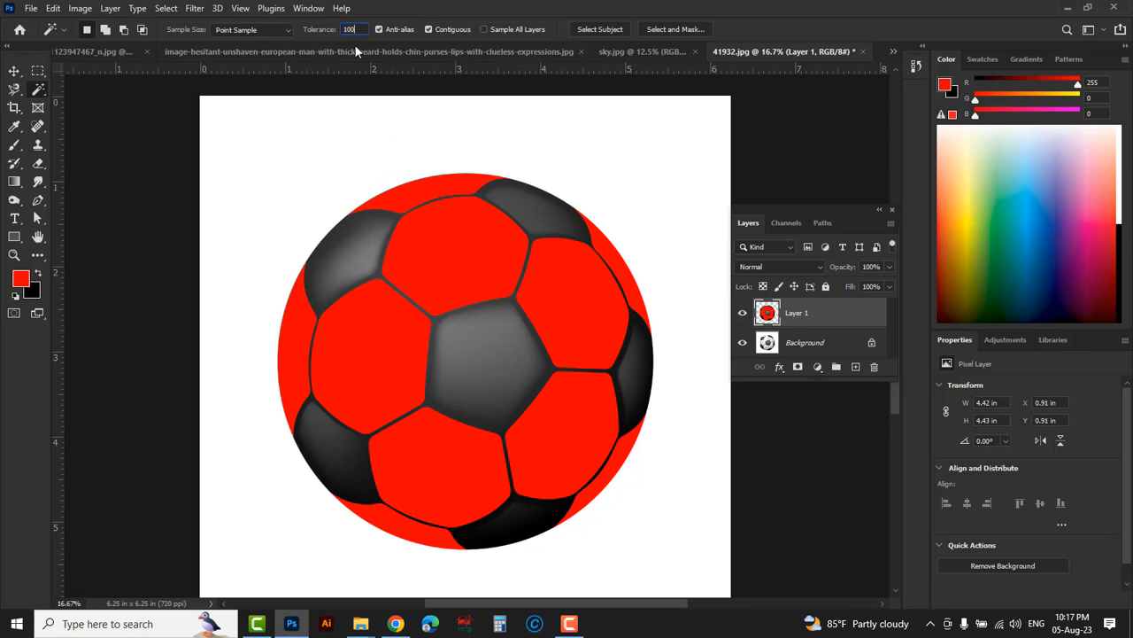
Select all black panels and seams with a Magic Wand tolerance of 100 and fill them with blue, RGB 0, 48, 255.
{"action": "left_click", "coordinate": [367, 494]}
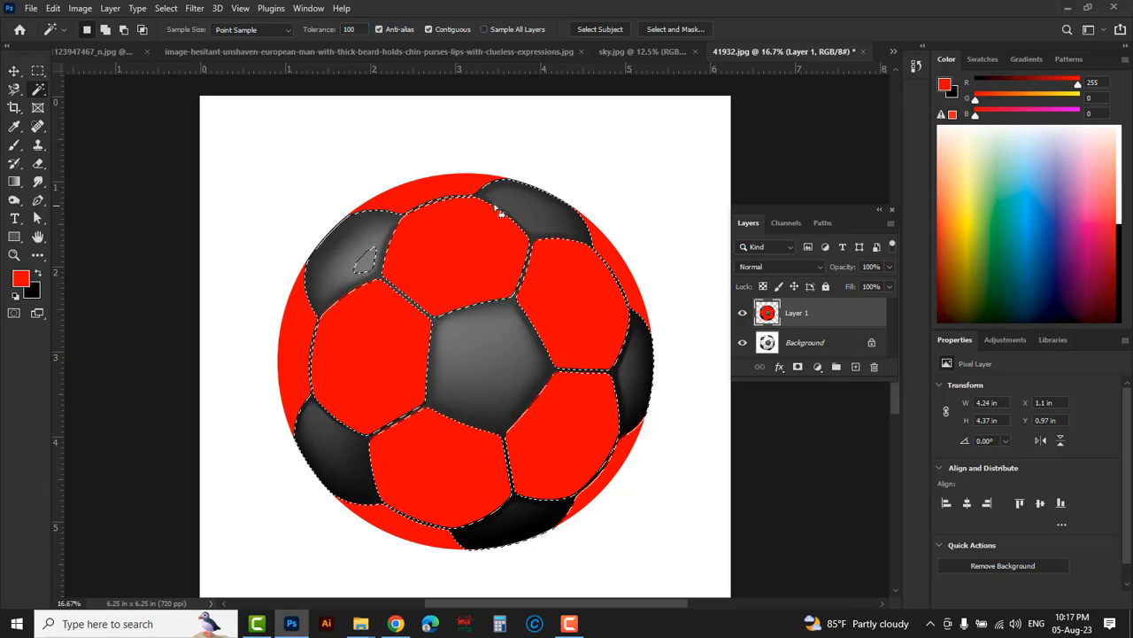
{"action": "left_click", "coordinate": [364, 260], "text": "shift"}
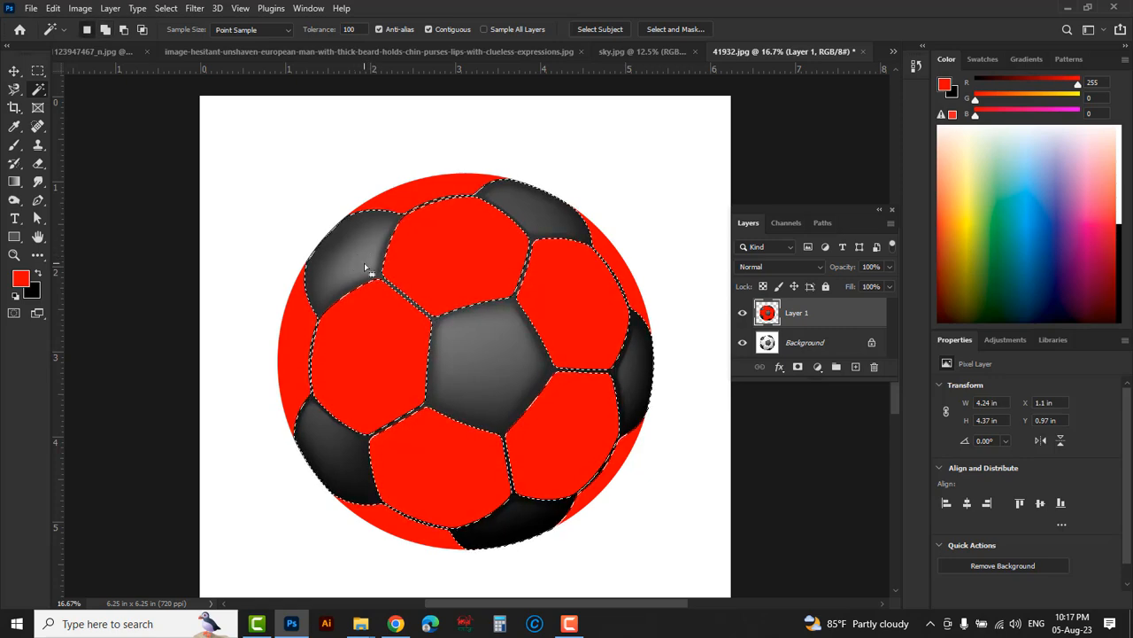
{"action": "left_click", "coordinate": [24, 280]}
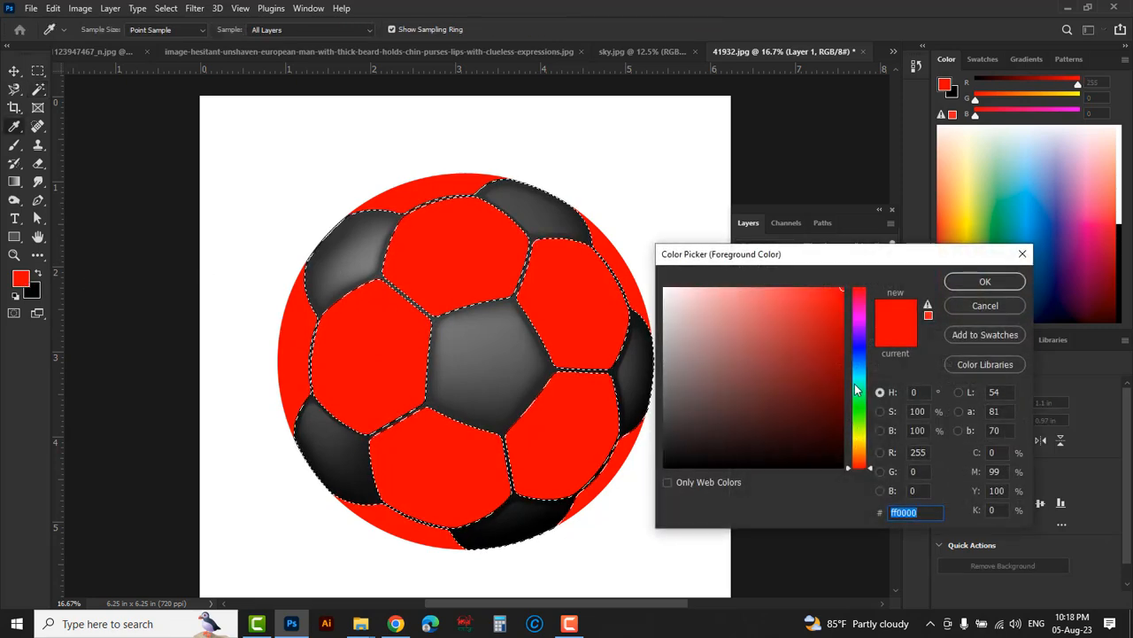
{"action": "left_click", "coordinate": [858, 354]}
{"action": "left_click", "coordinate": [841, 307]}
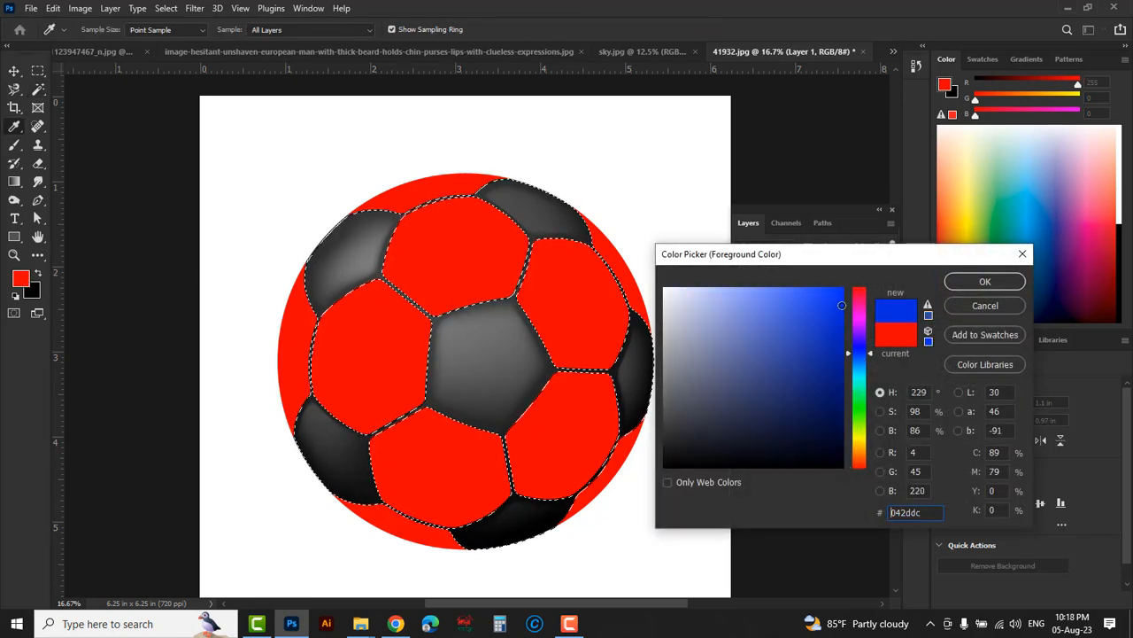
{"action": "left_click", "coordinate": [963, 282]}
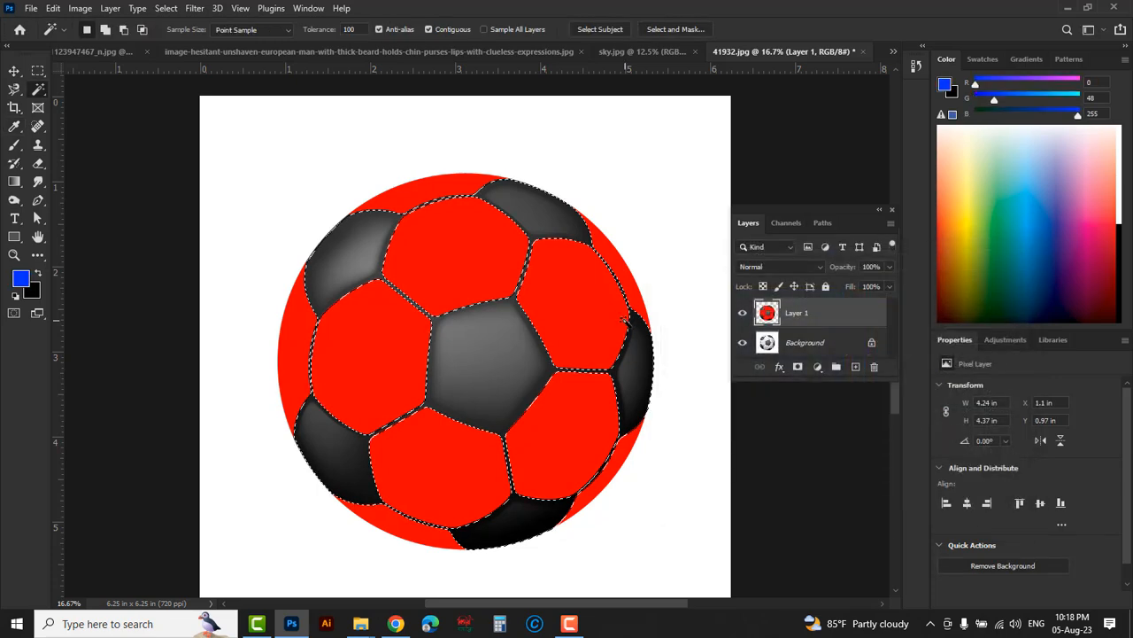
{"action": "key", "text": "alt+BackSpace"}
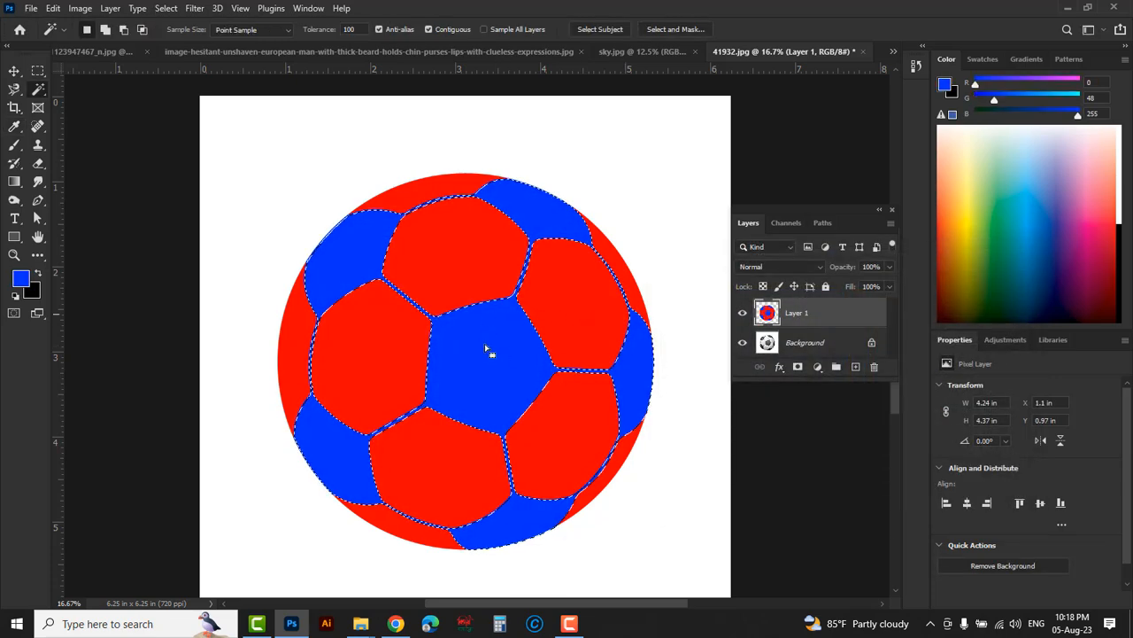